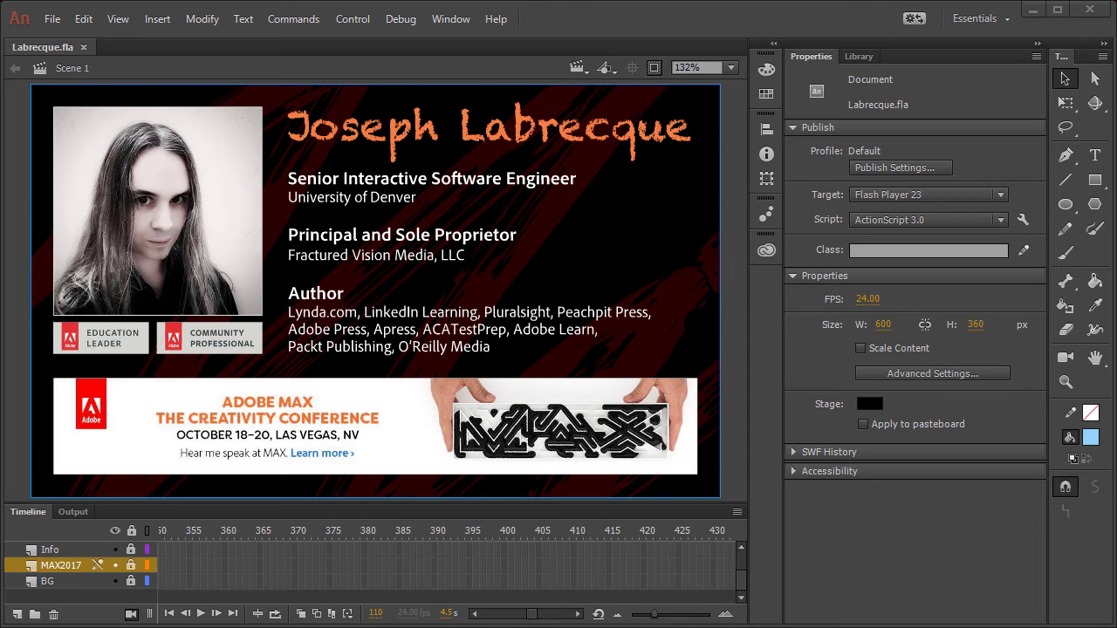
Create a new ActionScript 3.0 document, Untitled-2, at 550 × 400 px
click(53, 19)
click(100, 38)
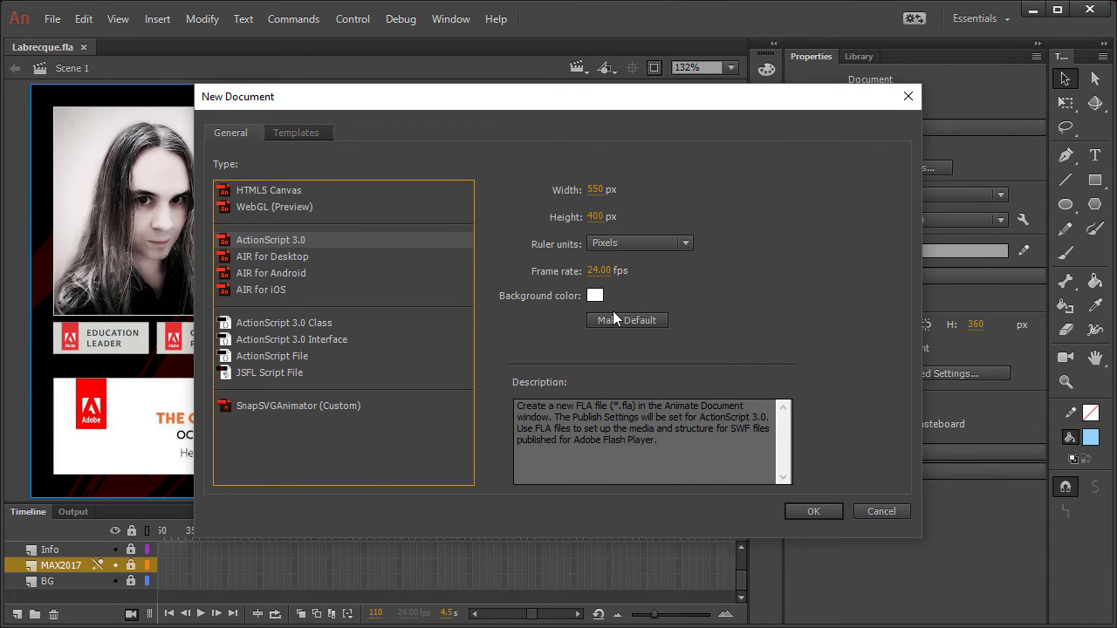
click(814, 513)
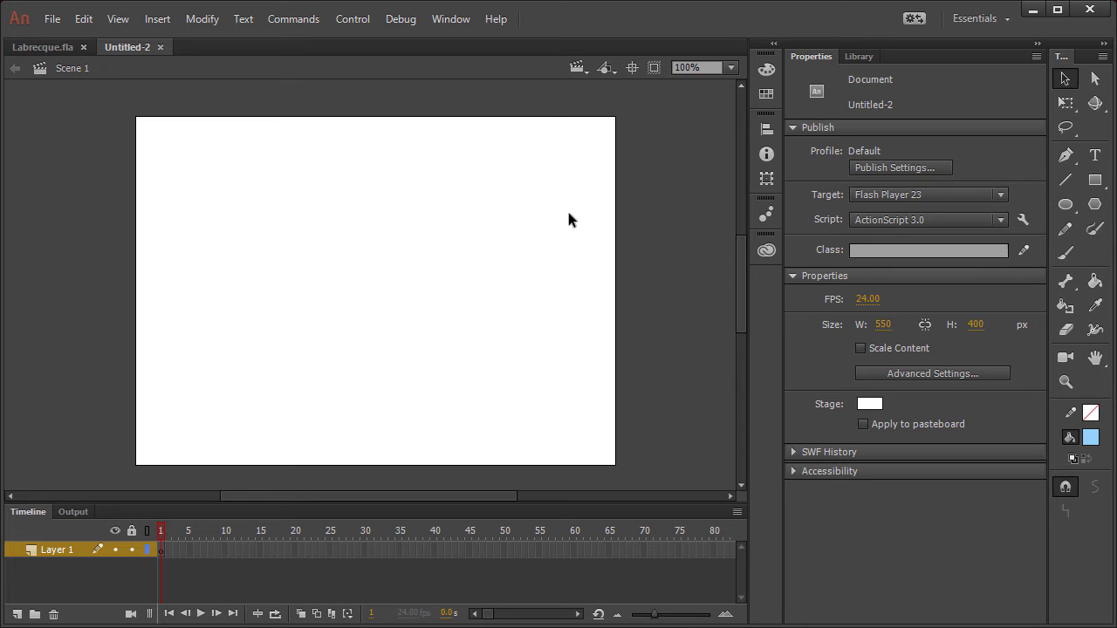
Open the CC Libraries panel and scroll down to its Graphics section
click(766, 252)
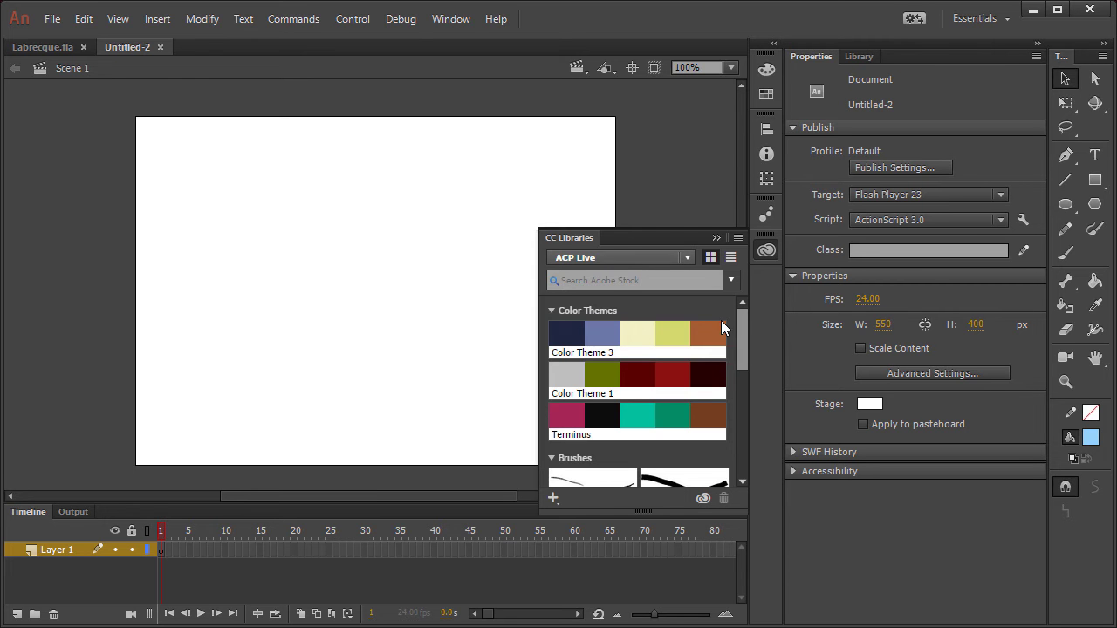
scroll(742, 317, down, 1)
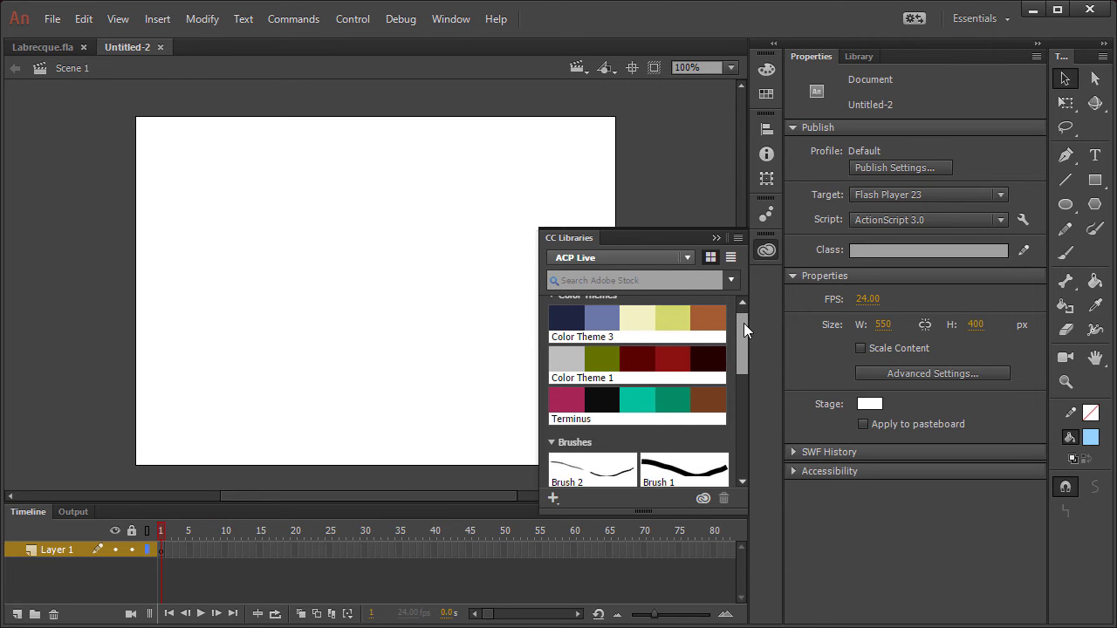
mouse_move(743, 323)
mouse_down()
mouse_move(741, 419)
mouse_move(727, 305)
mouse_move(717, 314)
mouse_up()
scroll(718, 314, up, 2)
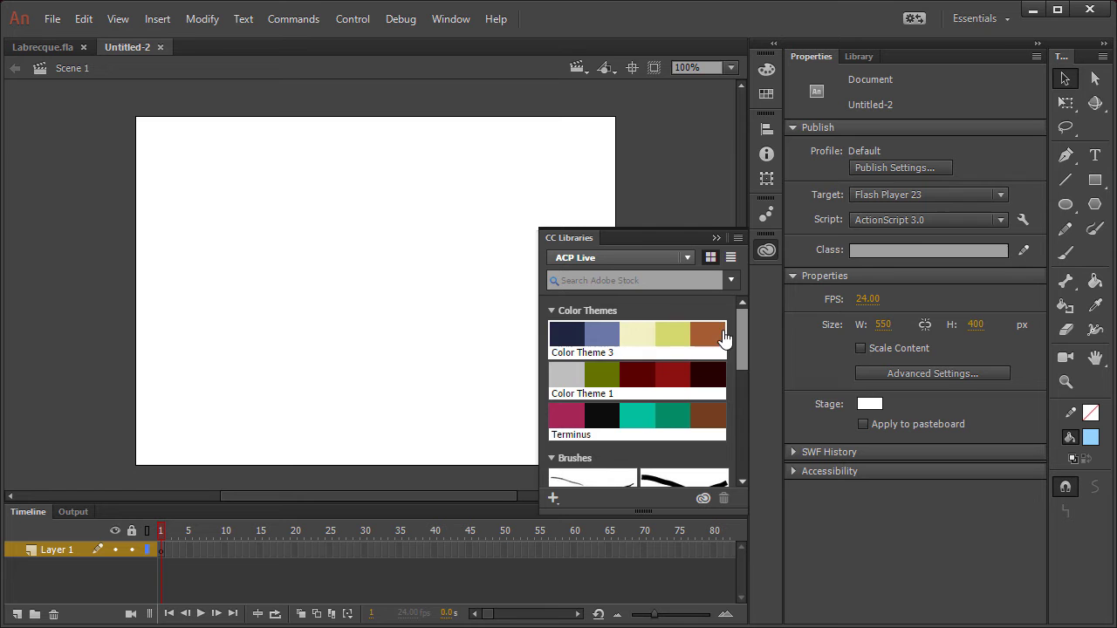
mouse_move(743, 329)
mouse_down()
mouse_move(748, 408)
mouse_move(691, 432)
mouse_up()
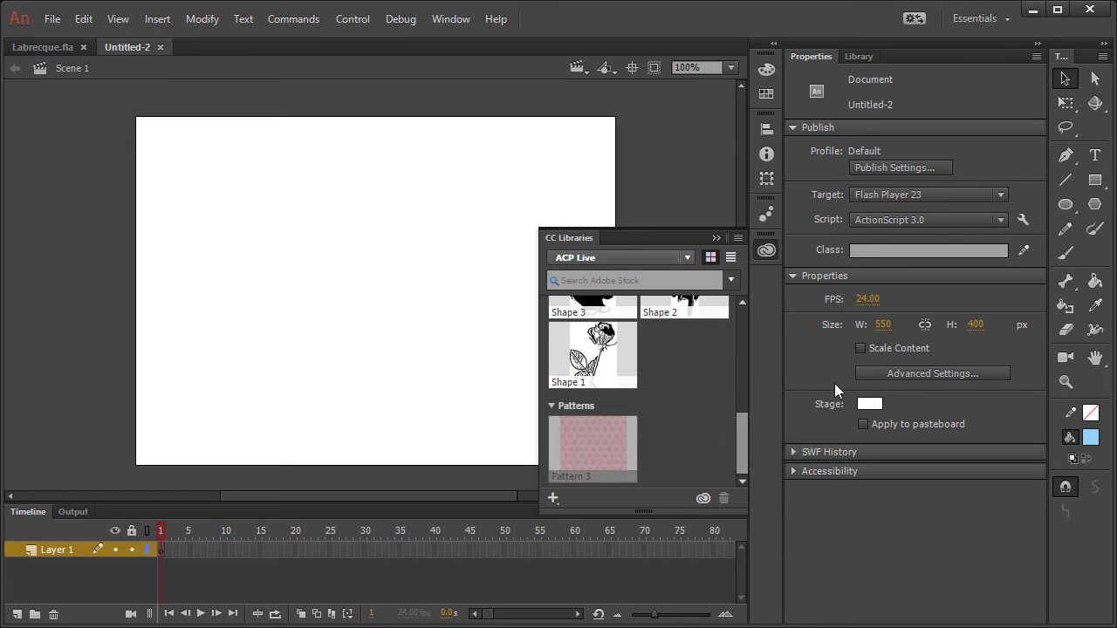
Collapse the Patterns section and drag the rose graphic Shape 1 onto the stage
click(550, 406)
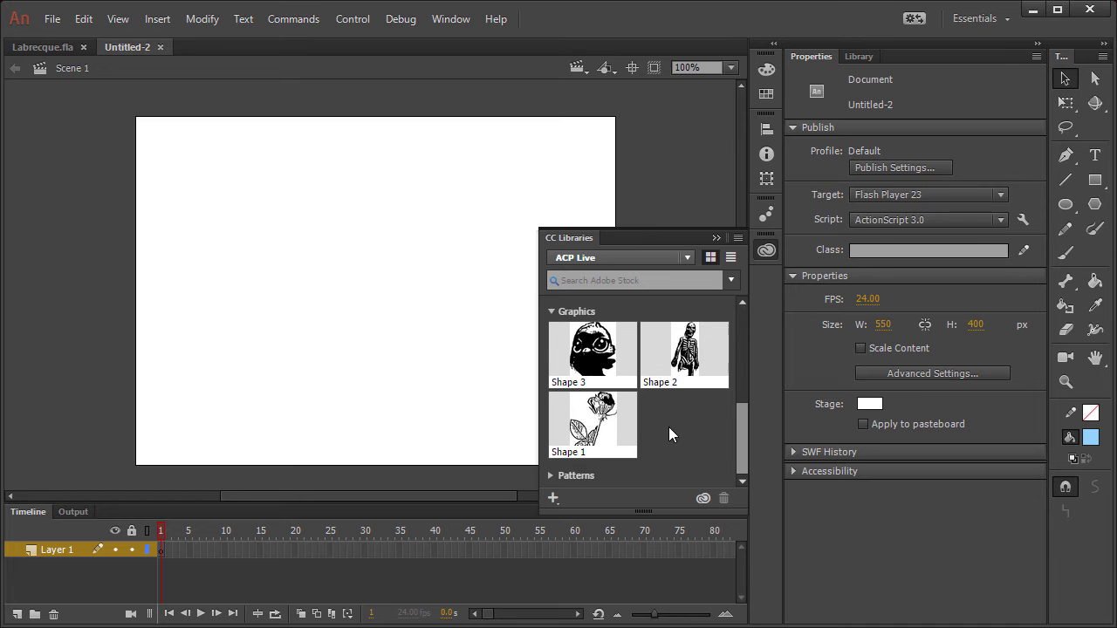
scroll(740, 408, up, 6)
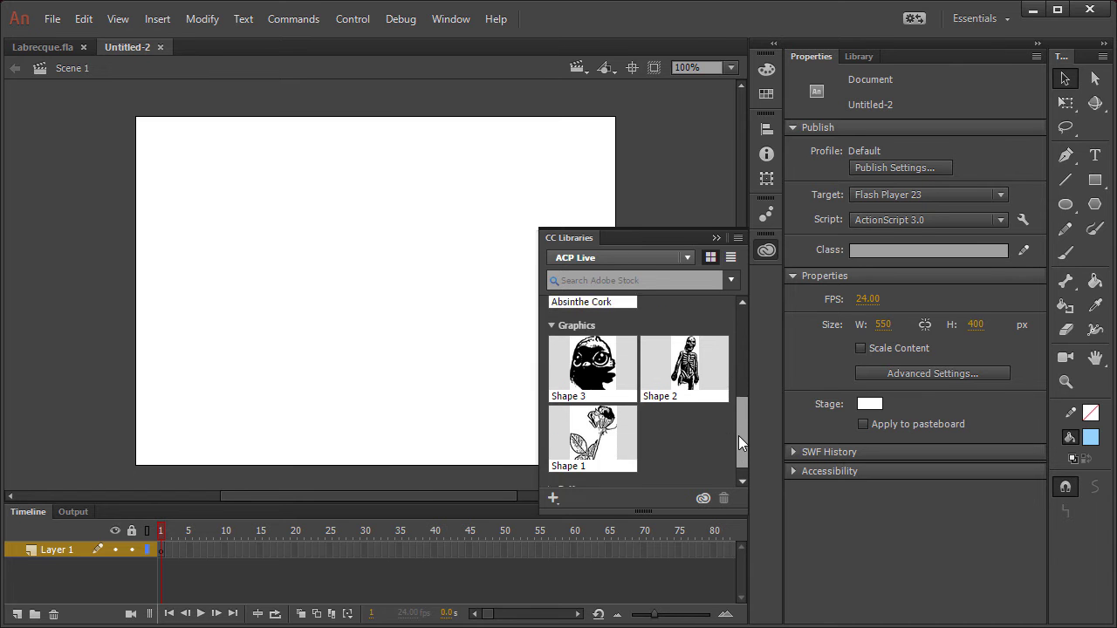
scroll(739, 403, down, 4)
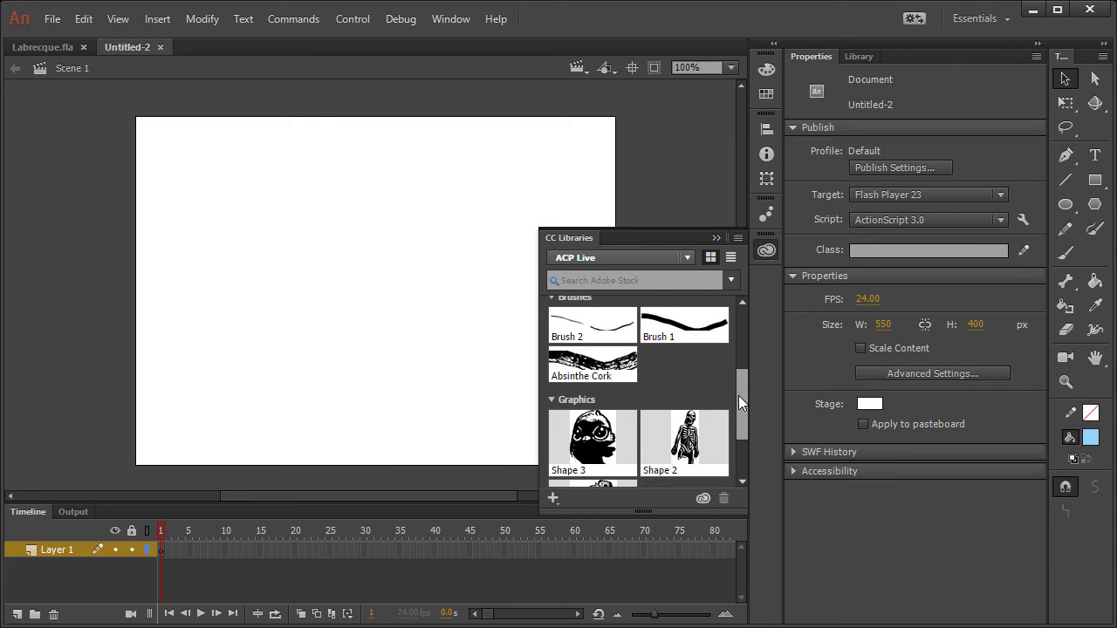
drag(740, 396, 744, 434)
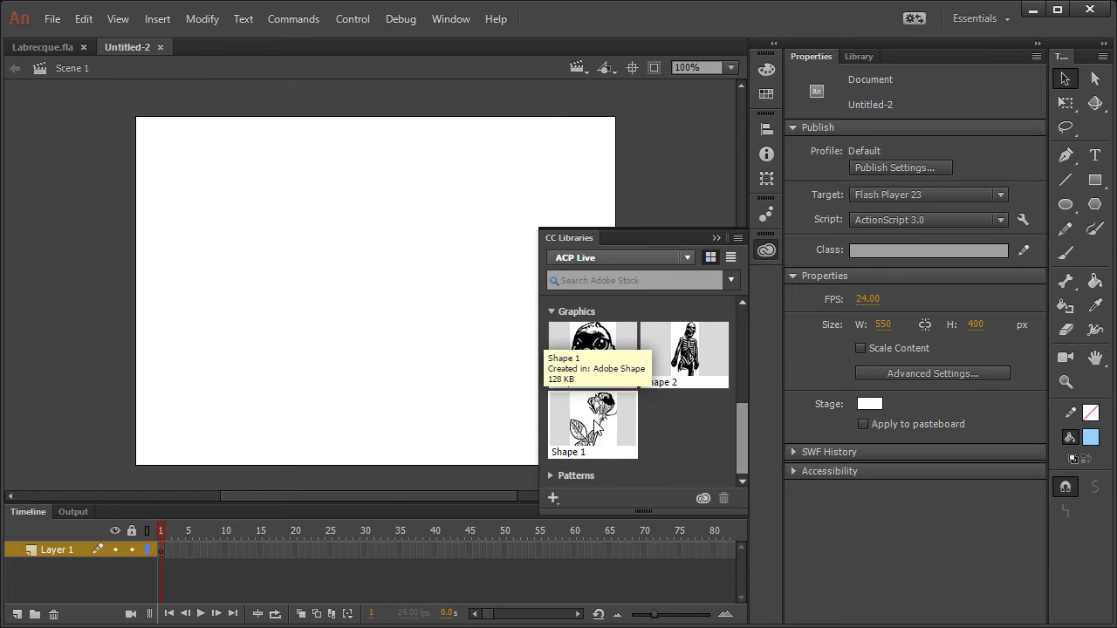
drag(588, 423, 254, 206)
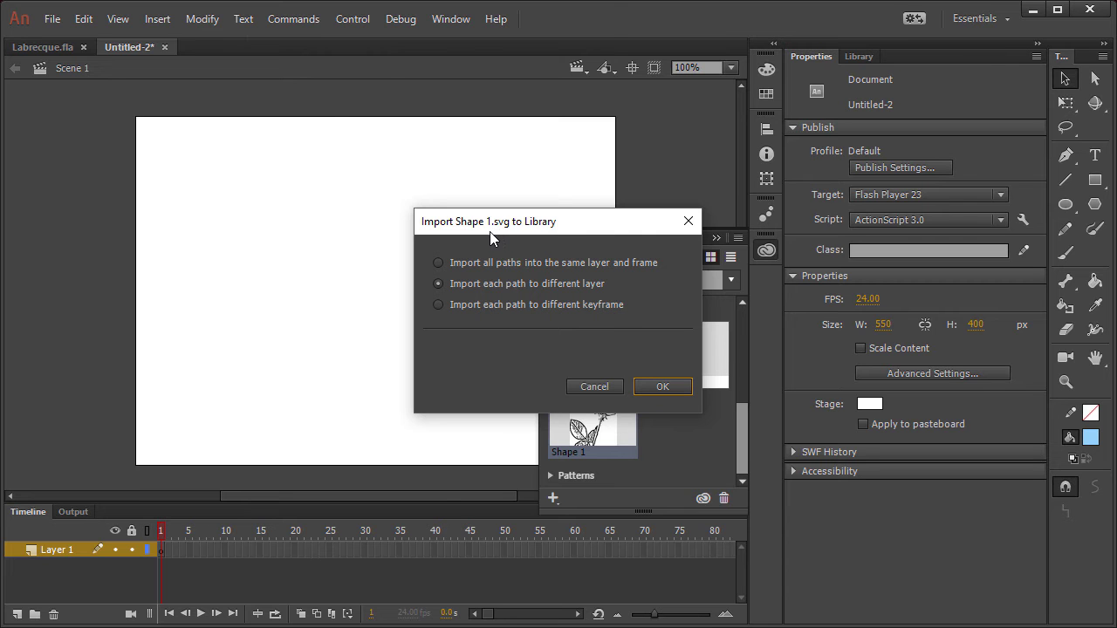
Import the rose with all paths in the same layer and frame
click(439, 263)
click(660, 386)
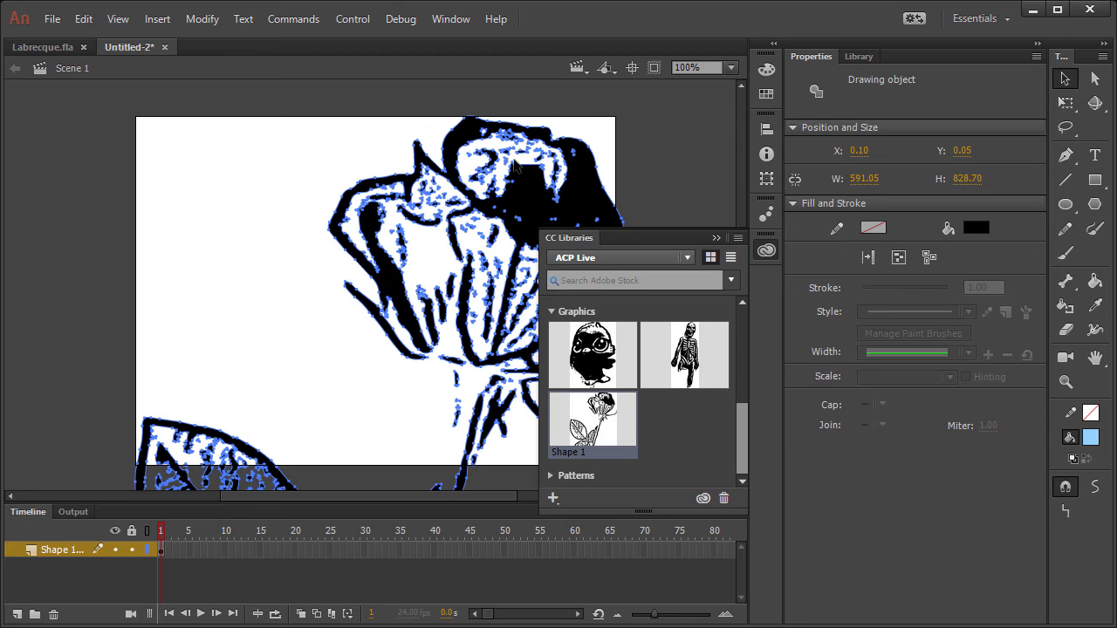
click(537, 207)
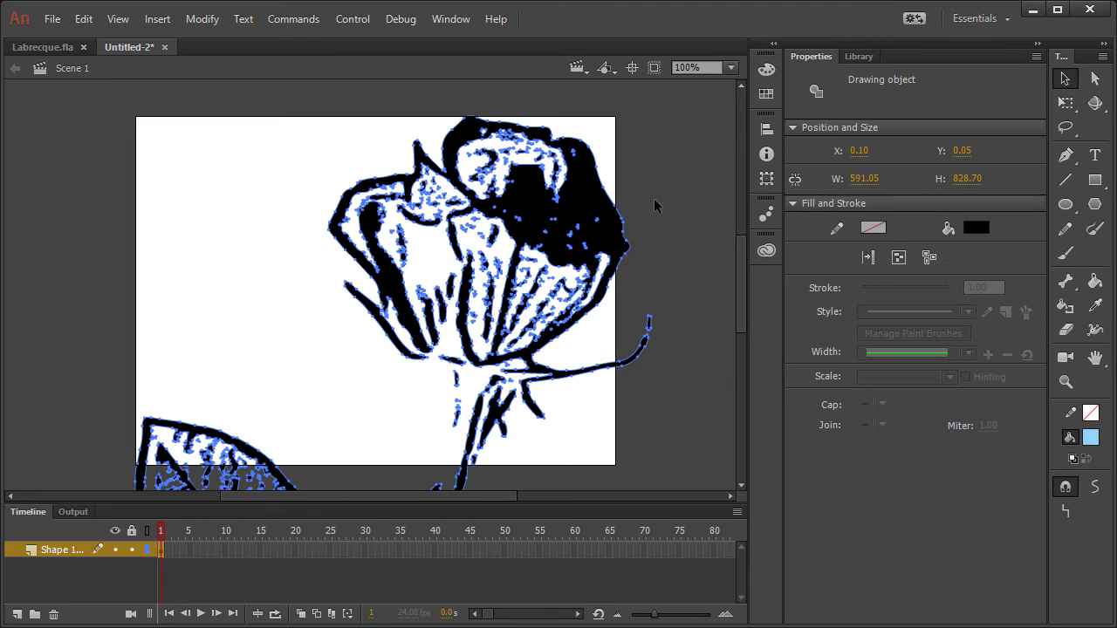
Undo that import and place Shape 1 again as one single-layer drawing object
key(ctrl+z)
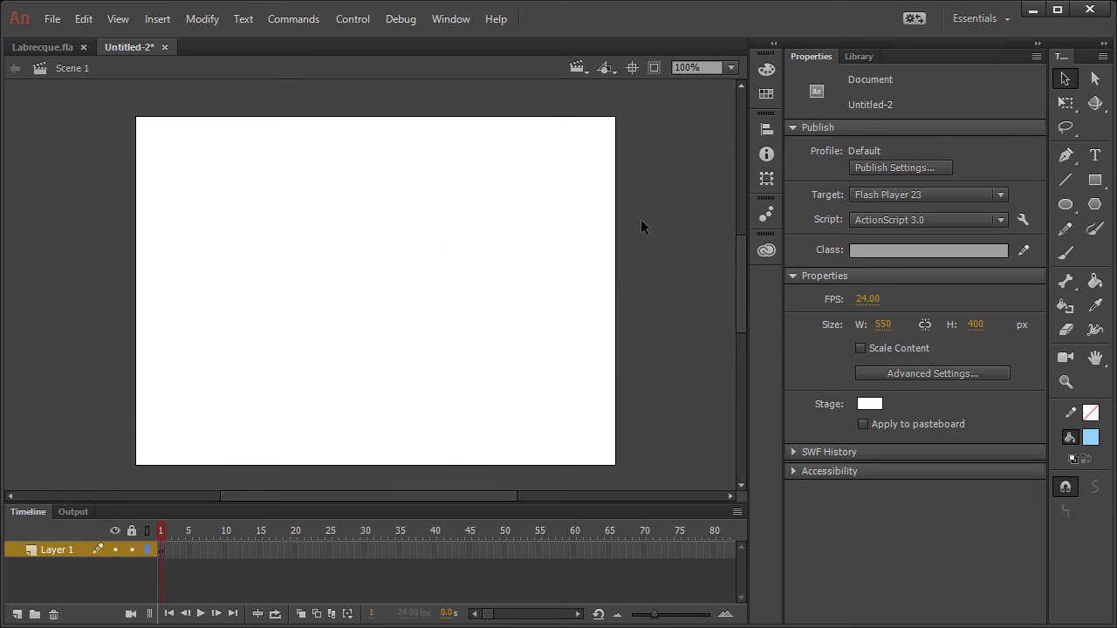
click(766, 249)
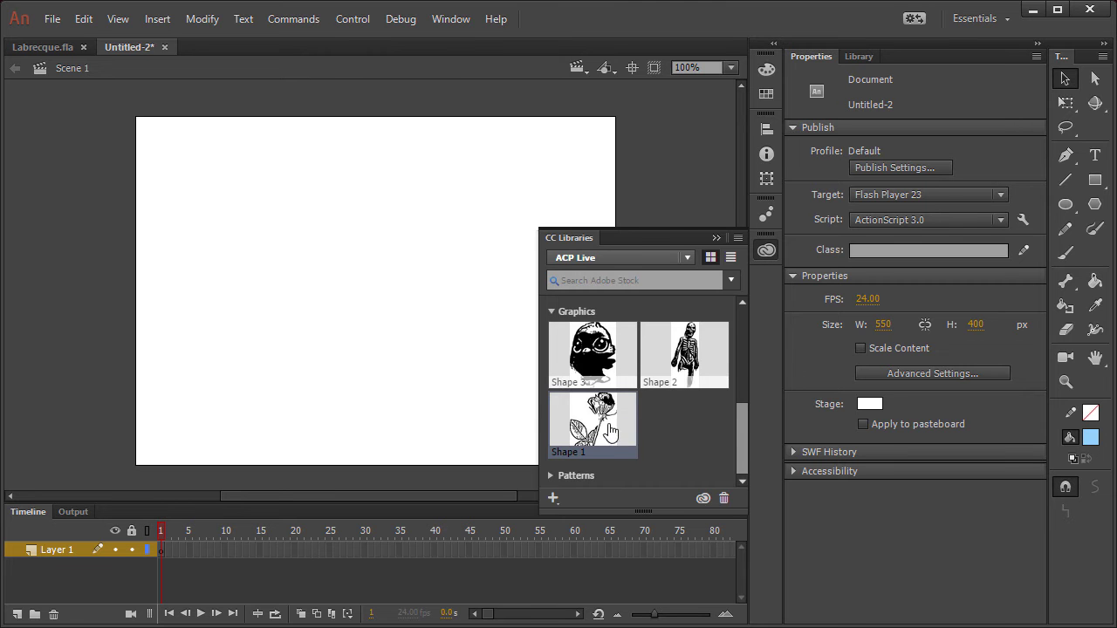
drag(609, 428, 322, 236)
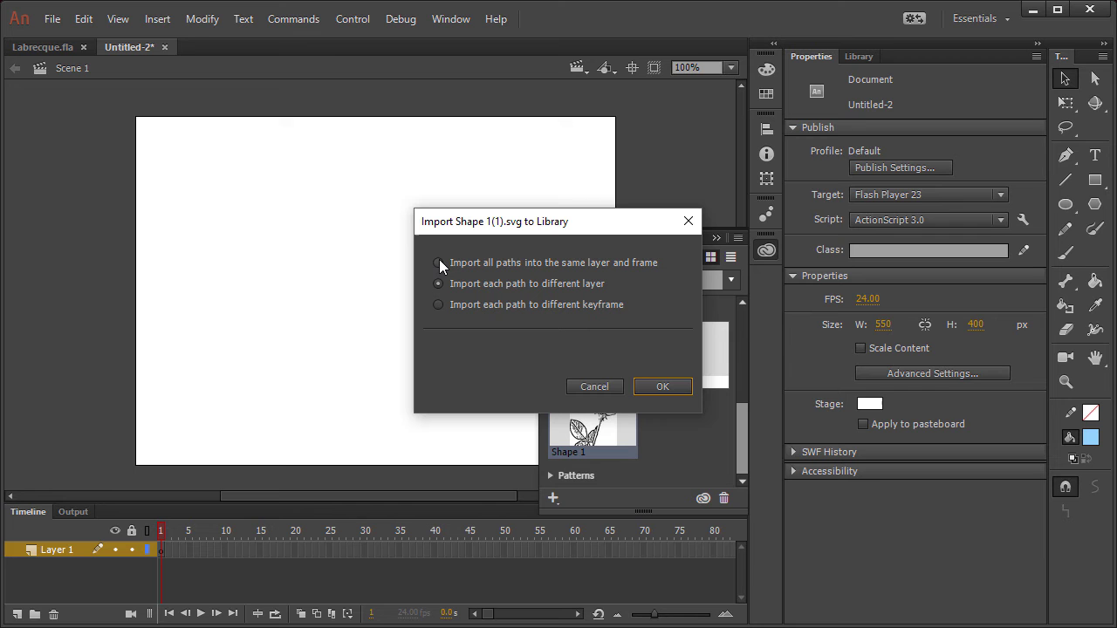
click(664, 386)
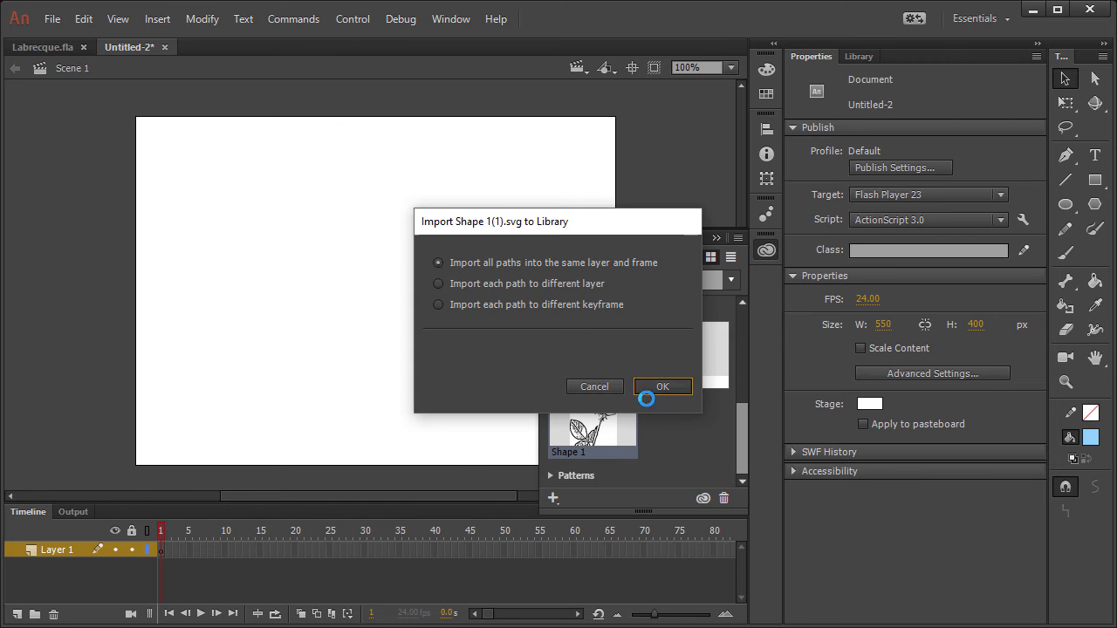
click(717, 237)
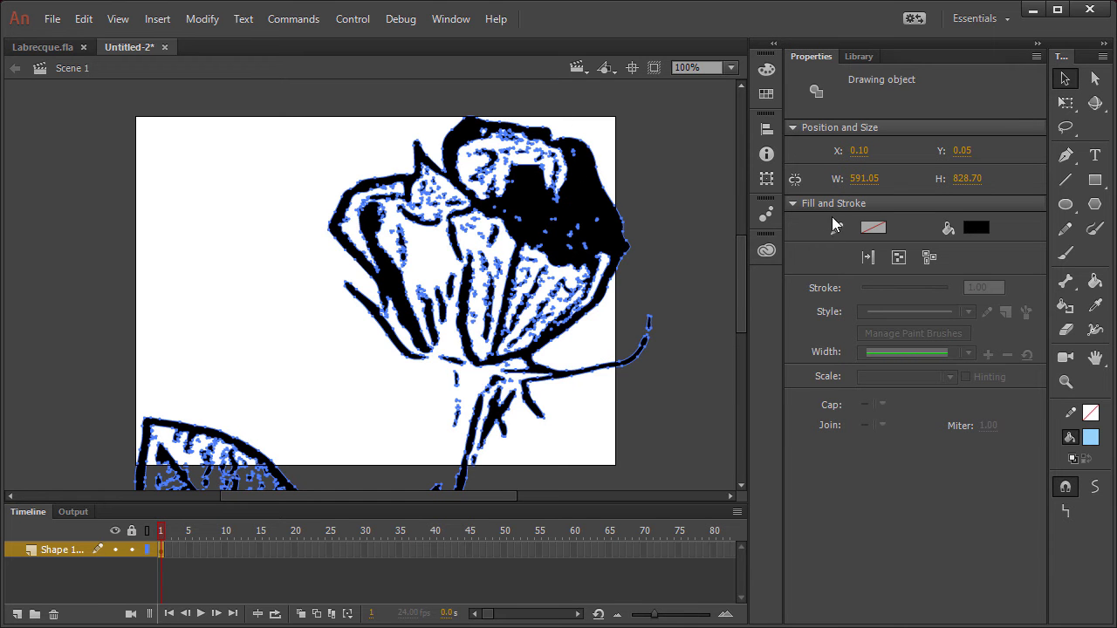
Resize the stage to 500 × 600 px
click(682, 221)
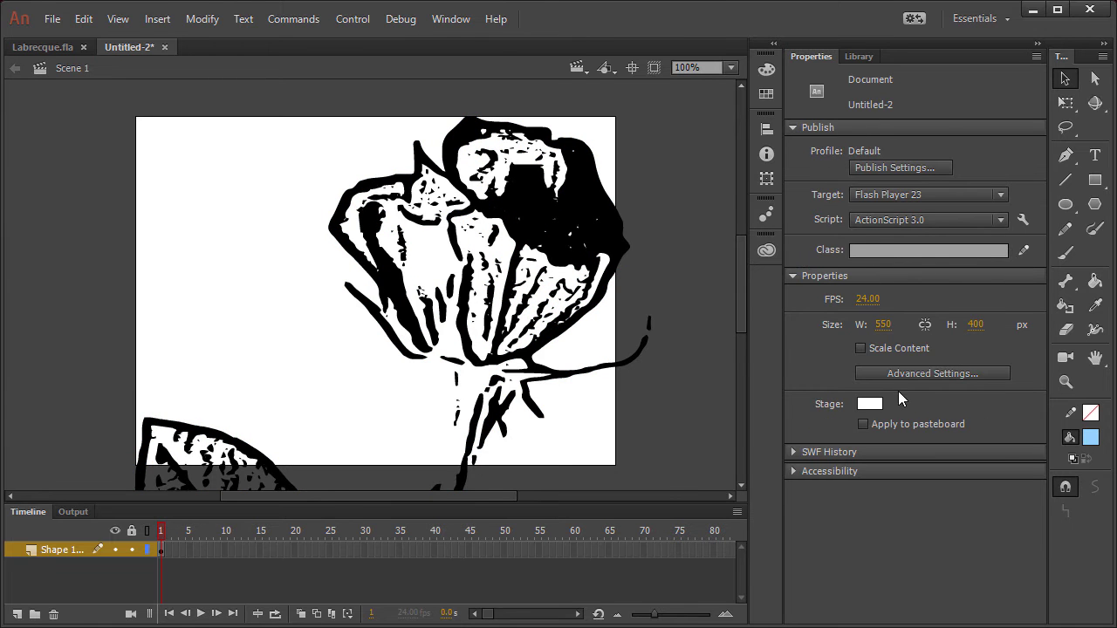
click(881, 325)
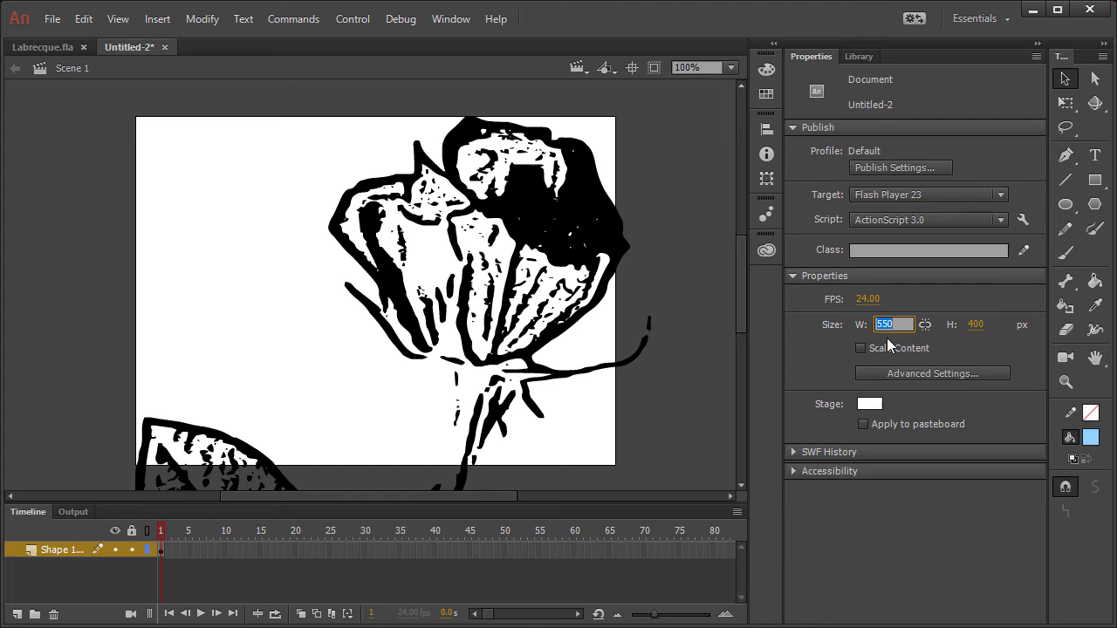
text(500)
click(978, 324)
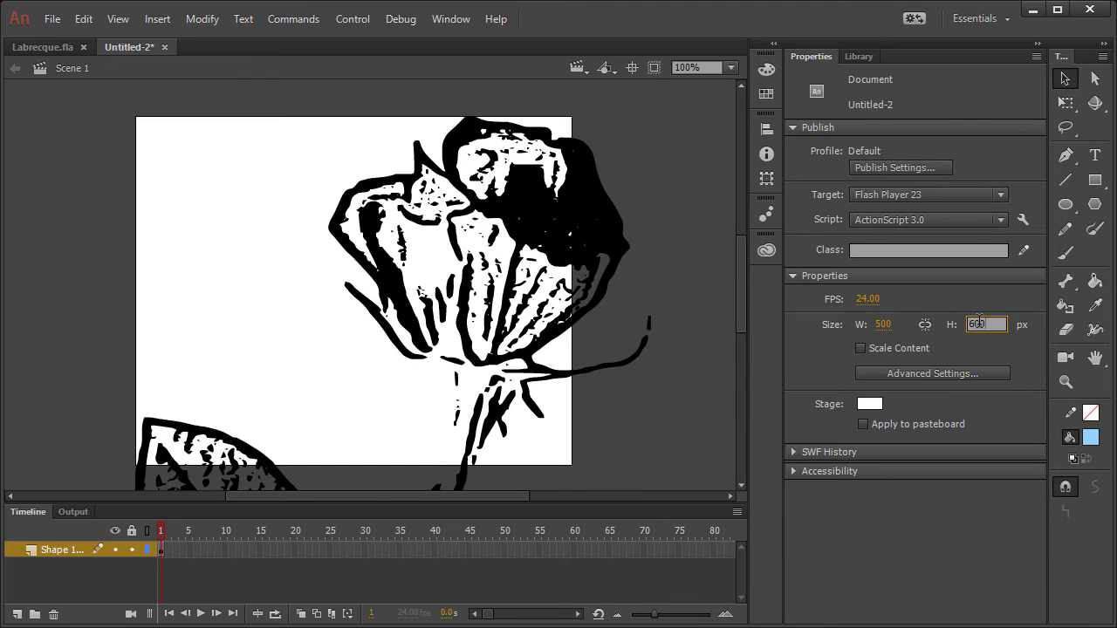
key(Return)
Scale the whole rose to about 430 × 602 so it fits inside the stage
click(602, 193)
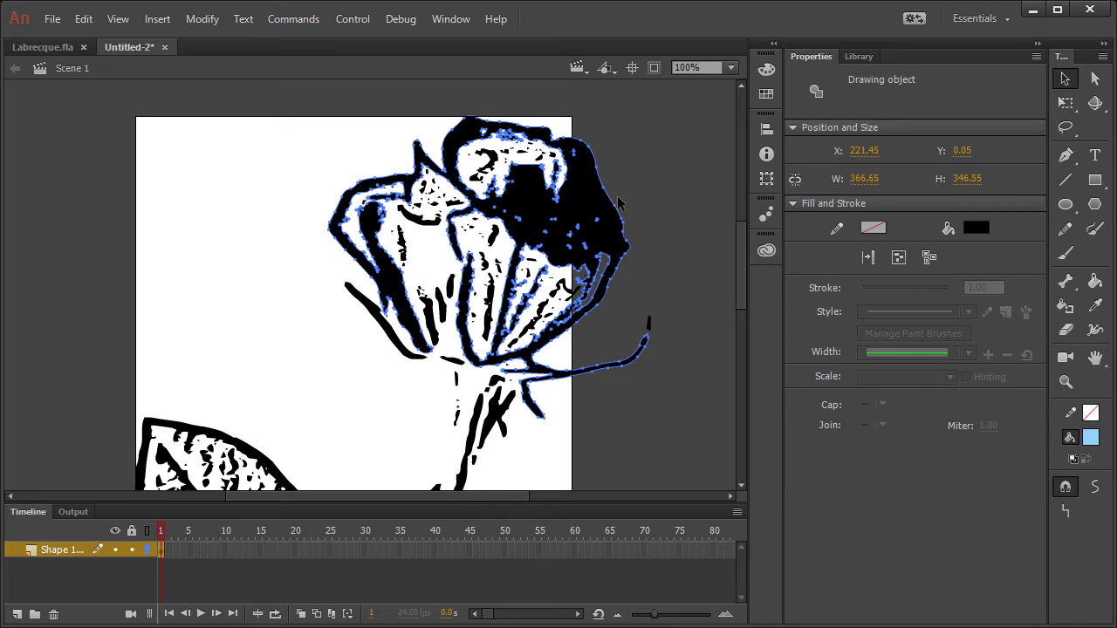
key(ctrl+a)
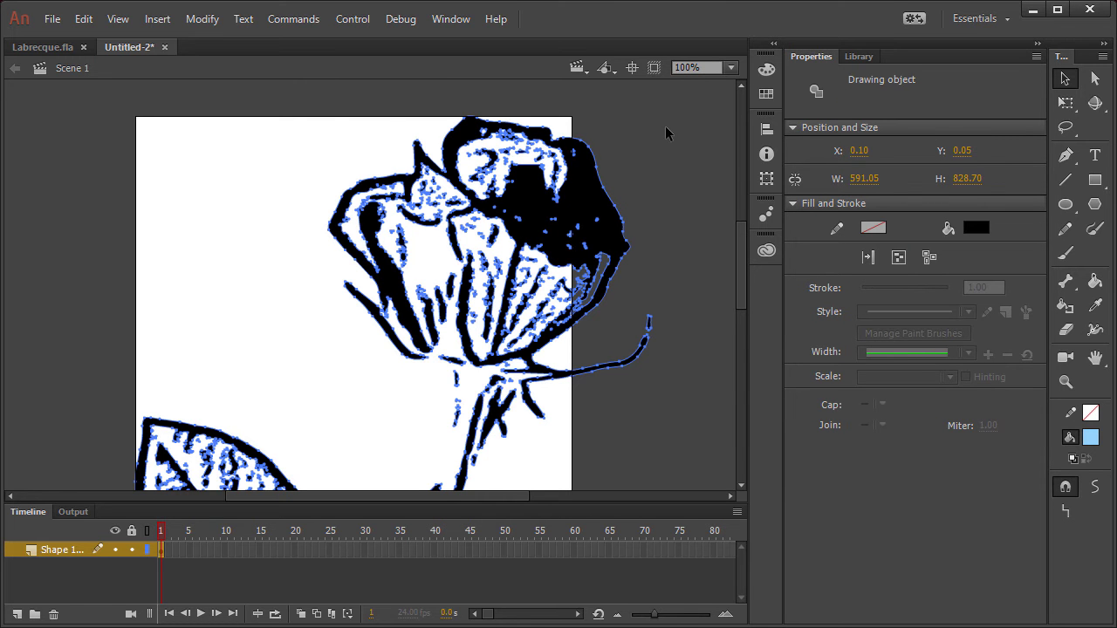
click(731, 68)
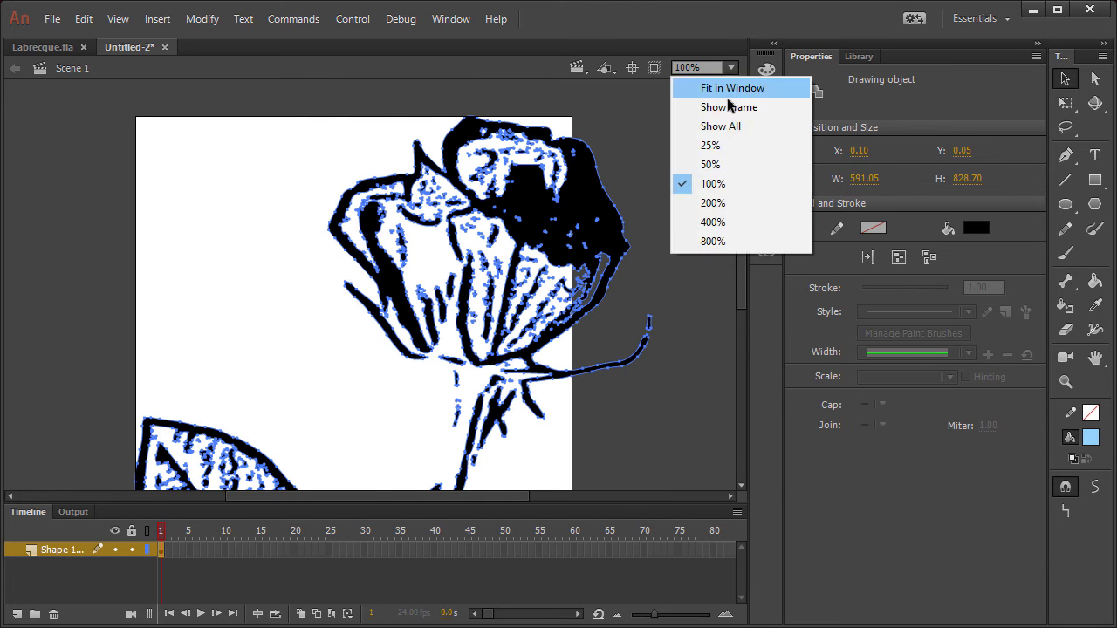
click(717, 89)
click(1065, 102)
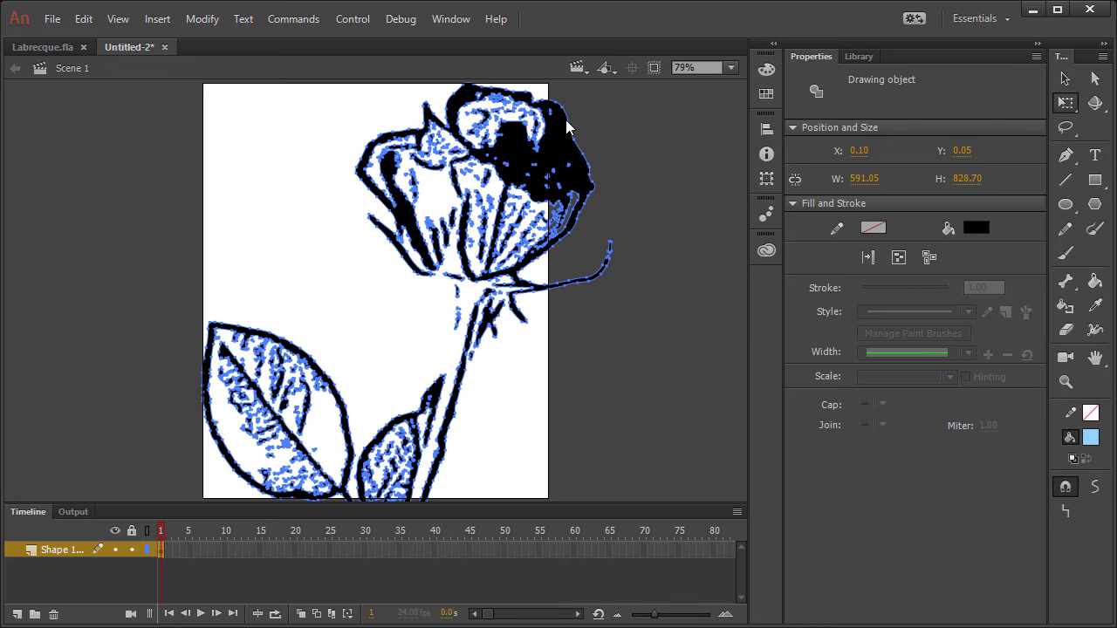
mouse_move(610, 83)
mouse_down()
mouse_move(472, 194)
mouse_move(498, 180)
mouse_up()
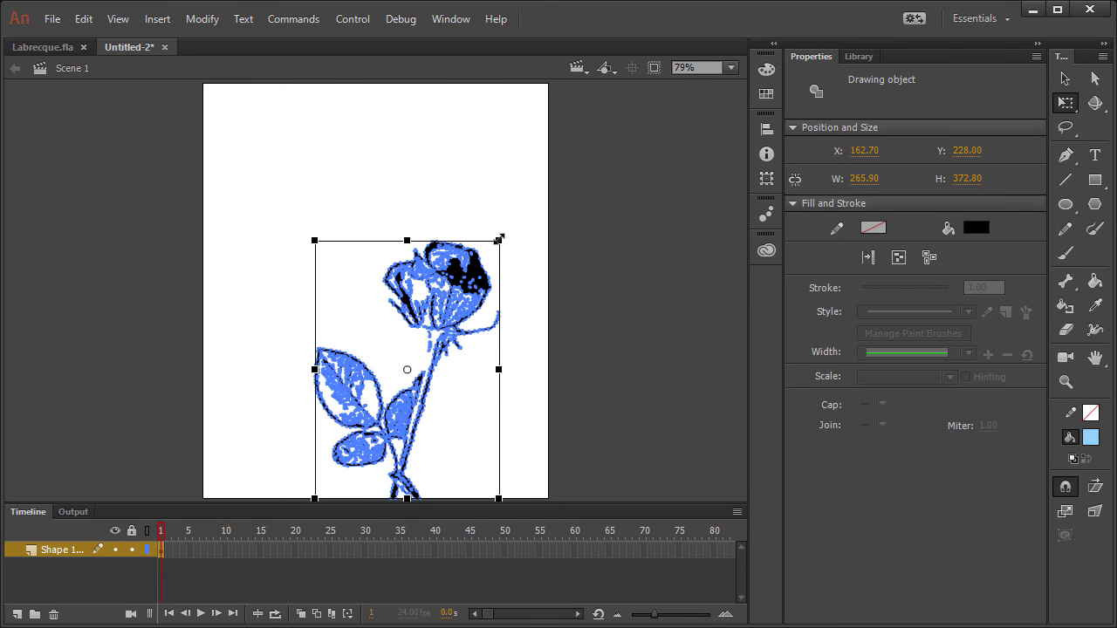
drag(499, 238, 553, 159)
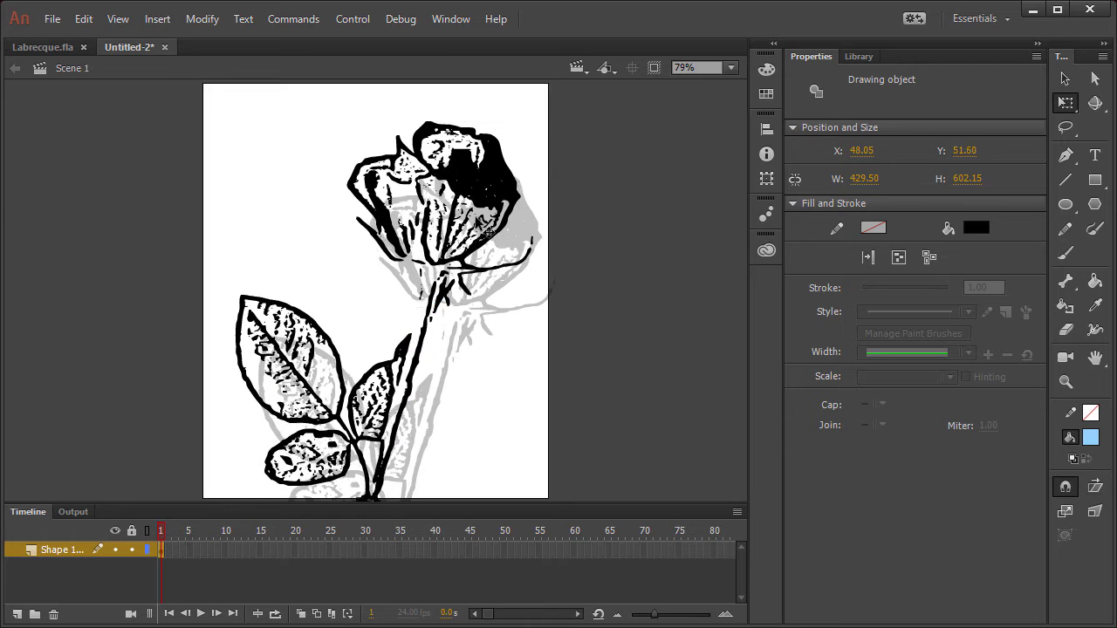
drag(487, 231, 482, 222)
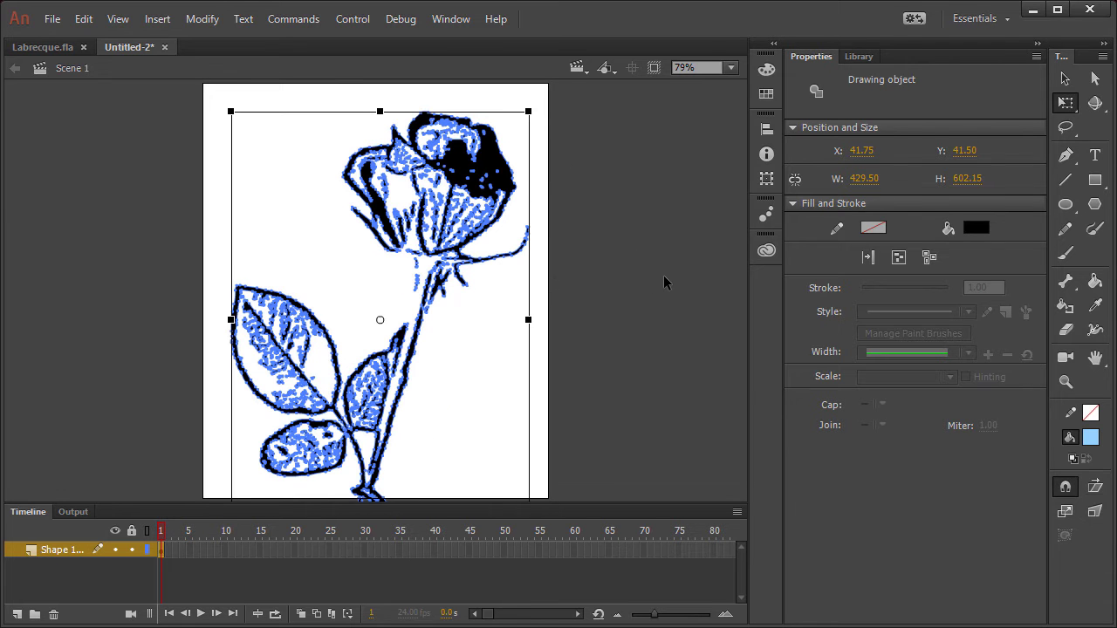
click(663, 282)
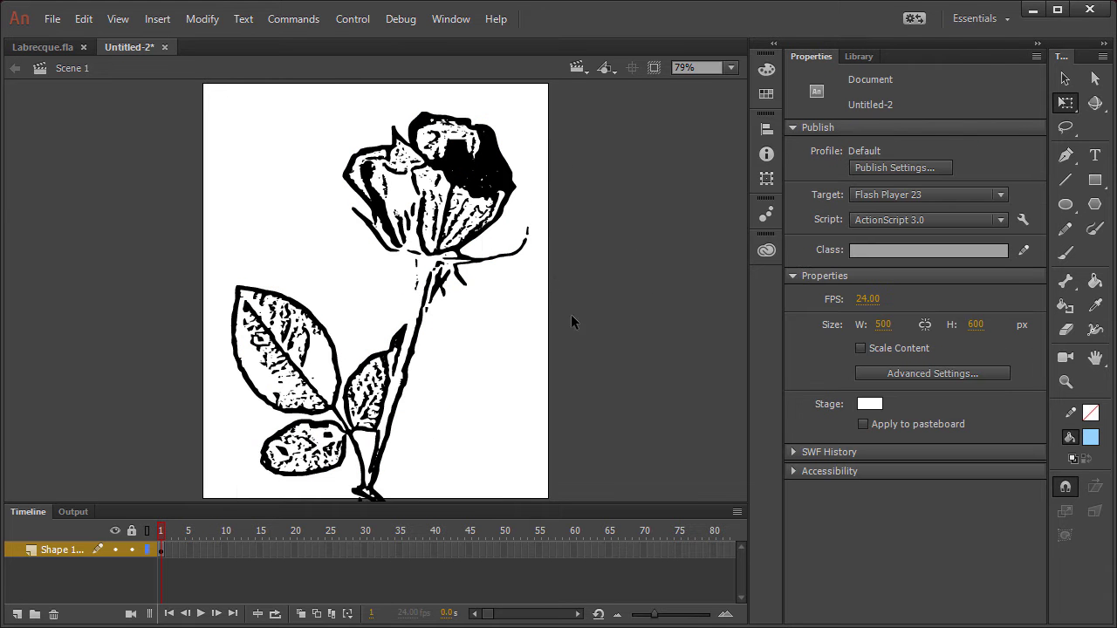
click(1065, 79)
mouse_move(620, 118)
mouse_down()
mouse_move(310, 257)
mouse_move(283, 308)
mouse_up()
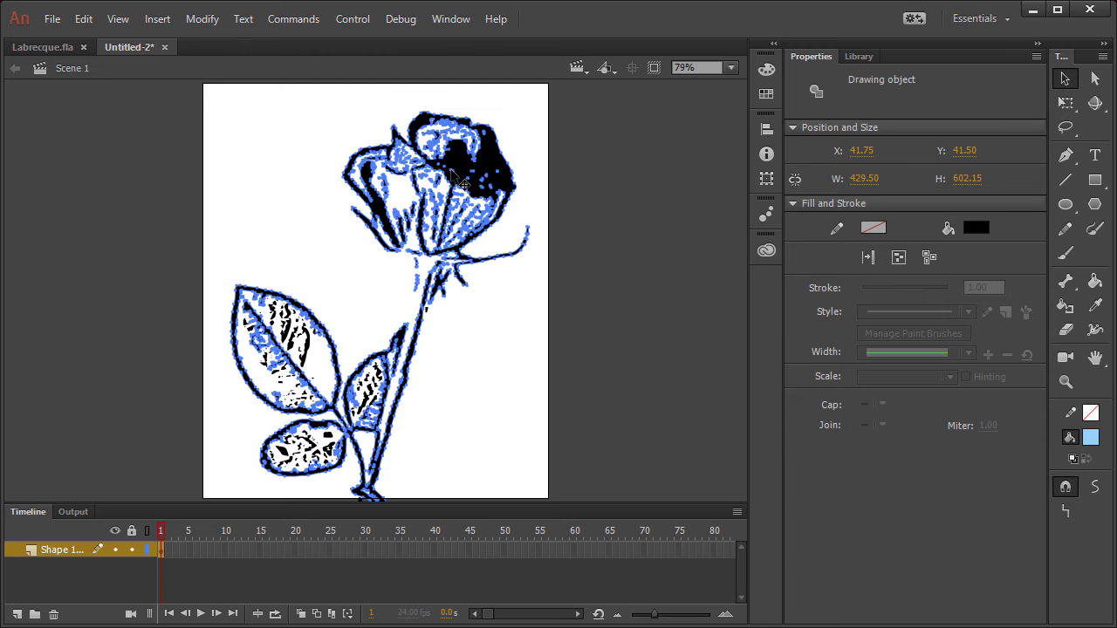
click(731, 67)
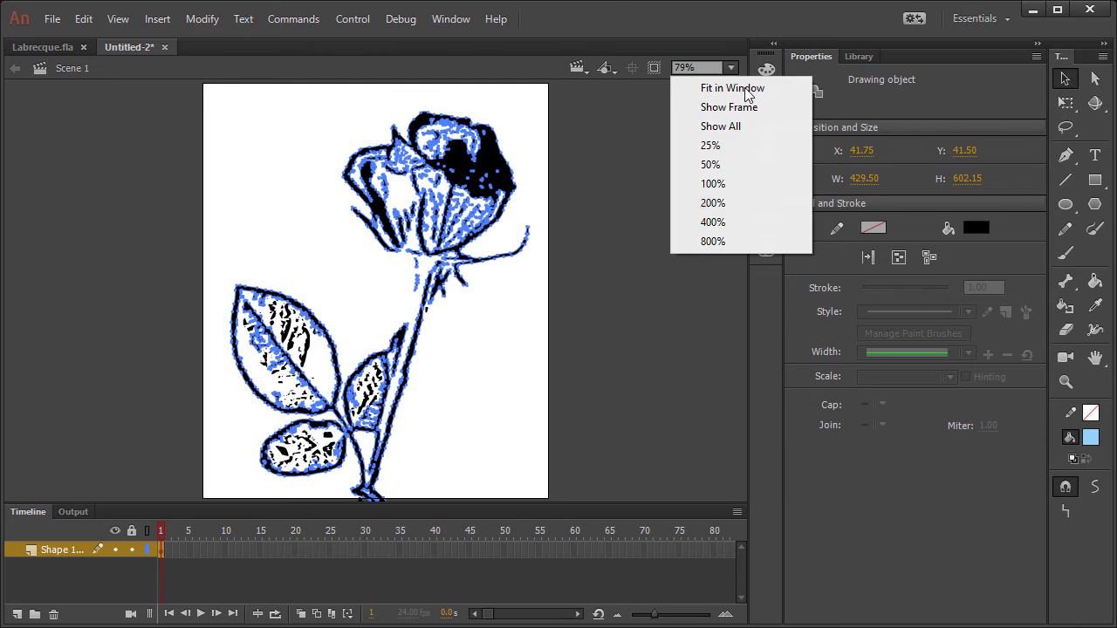
click(713, 242)
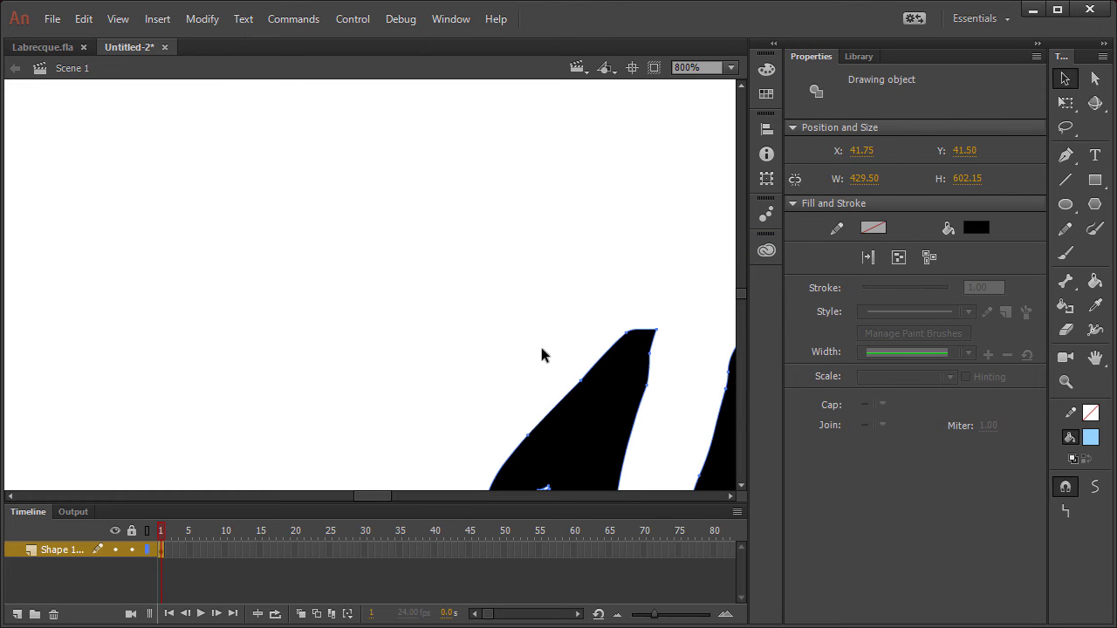
drag(502, 378, 287, 215)
drag(514, 329, 532, 195)
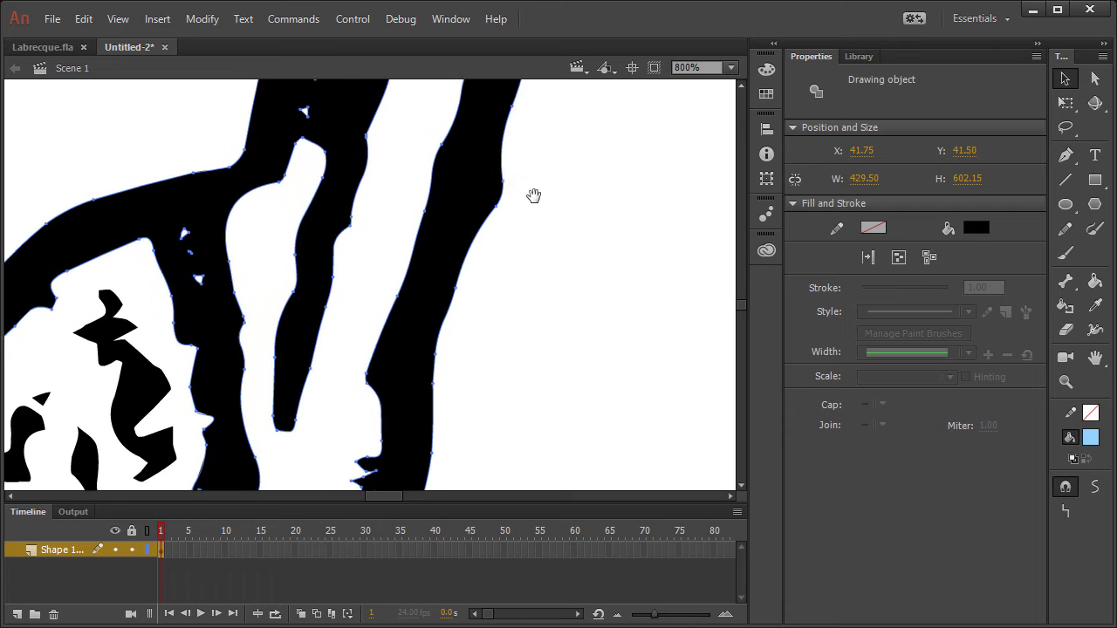
drag(525, 350, 540, 319)
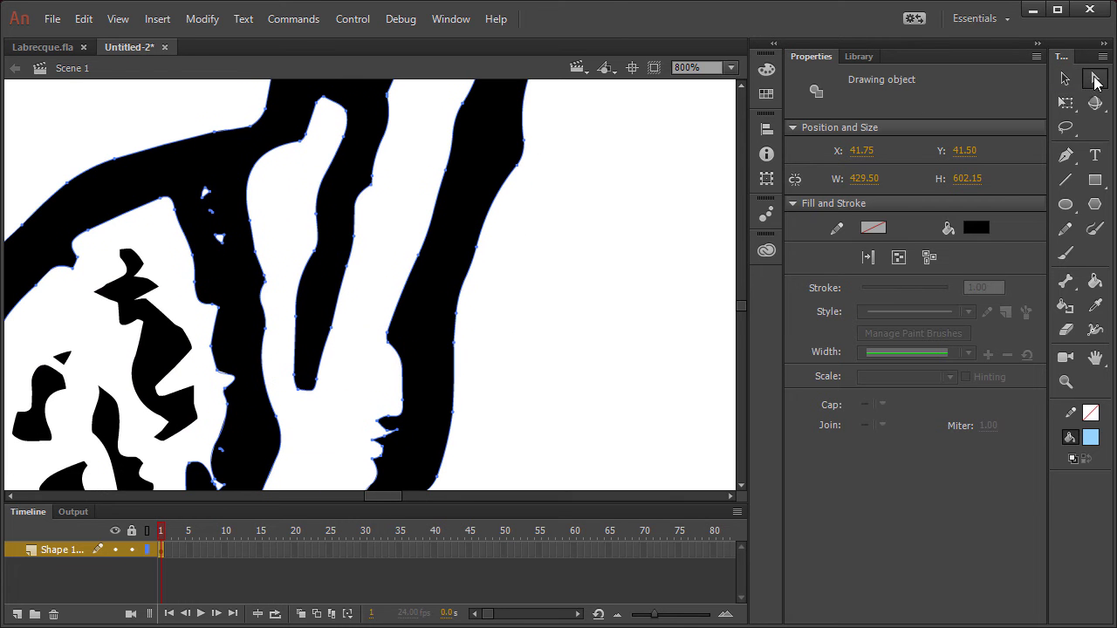
click(1095, 78)
click(372, 297)
click(273, 335)
click(268, 315)
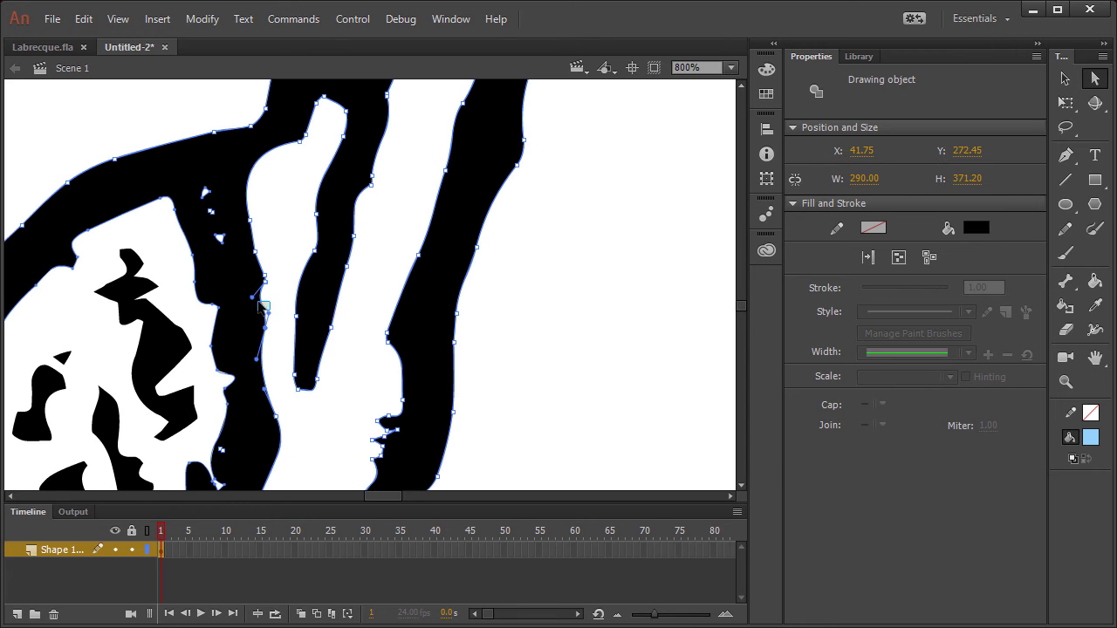
click(272, 318)
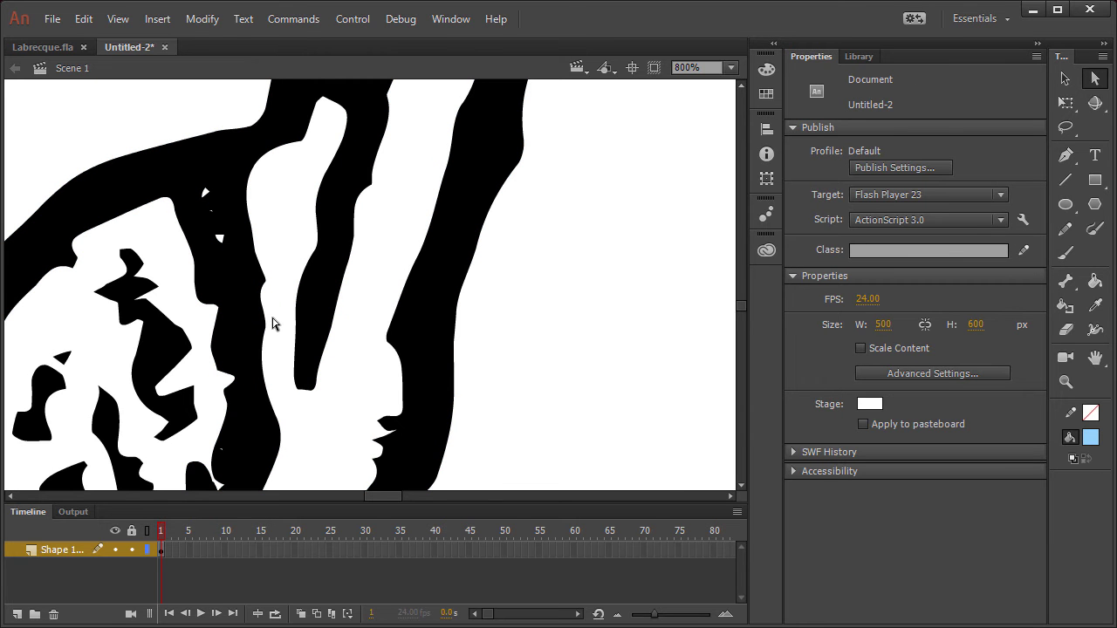
key(ctrl+a)
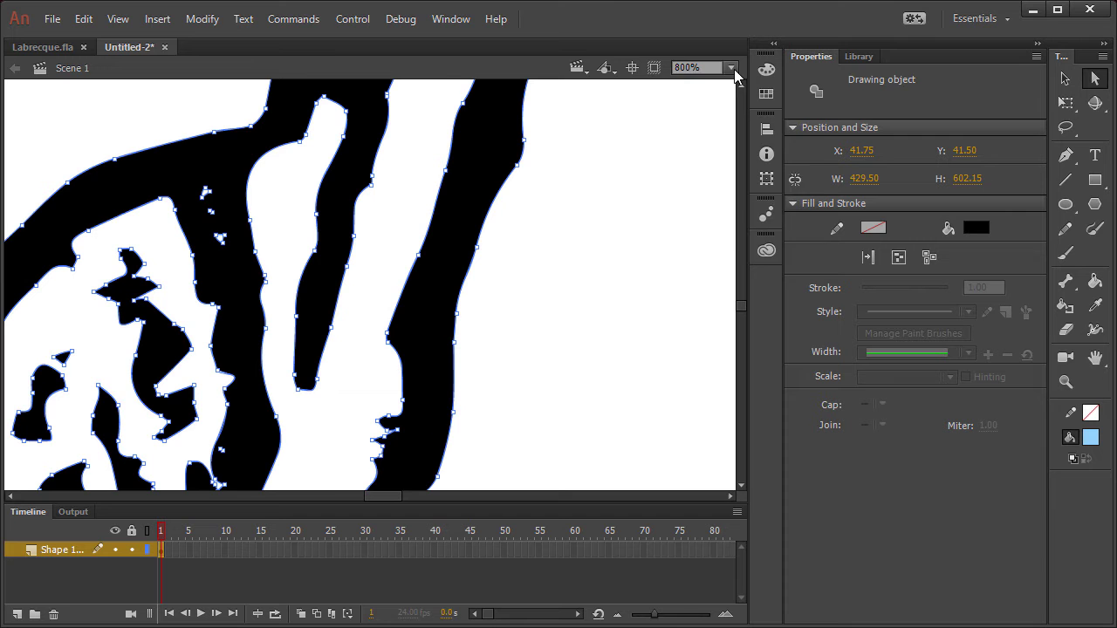
click(731, 68)
click(737, 183)
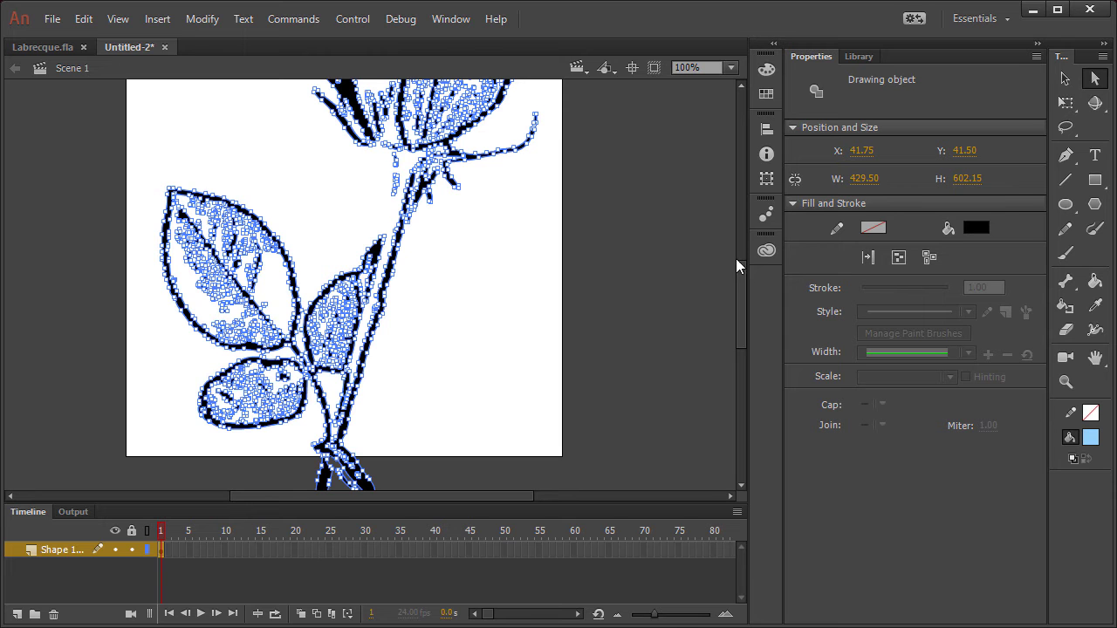
drag(741, 275, 744, 238)
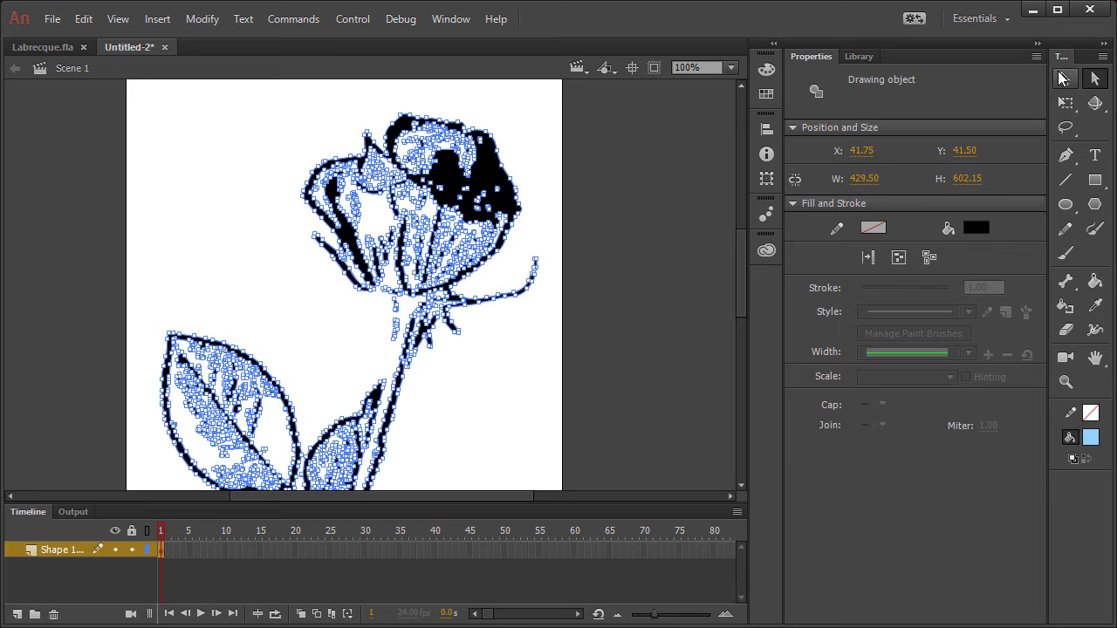
Select the entire rose drawing
click(640, 178)
key(v)
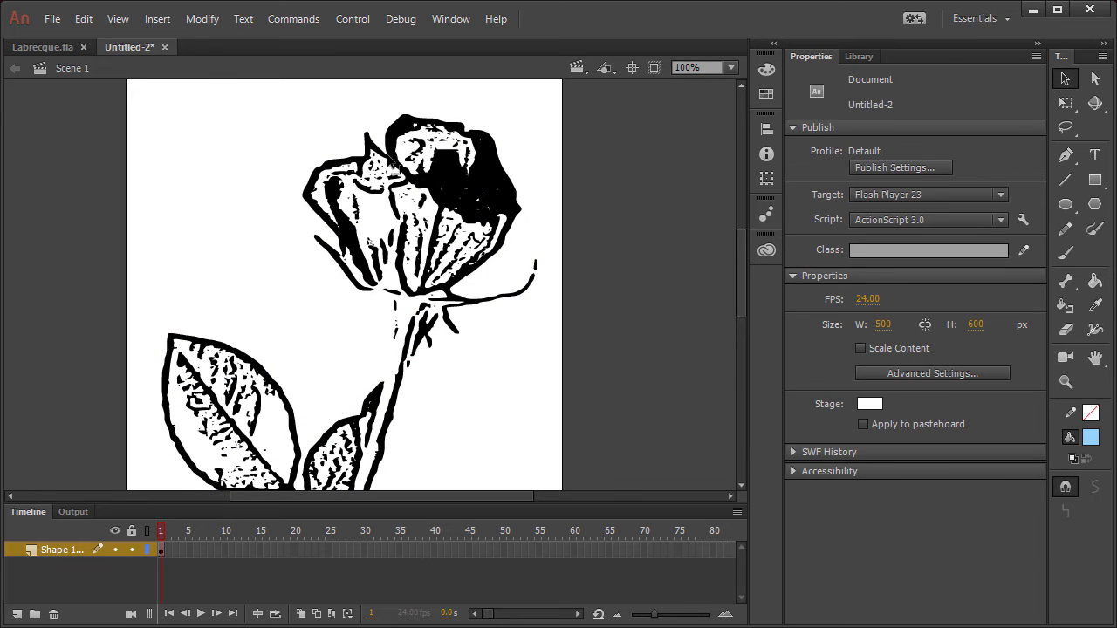
click(444, 323)
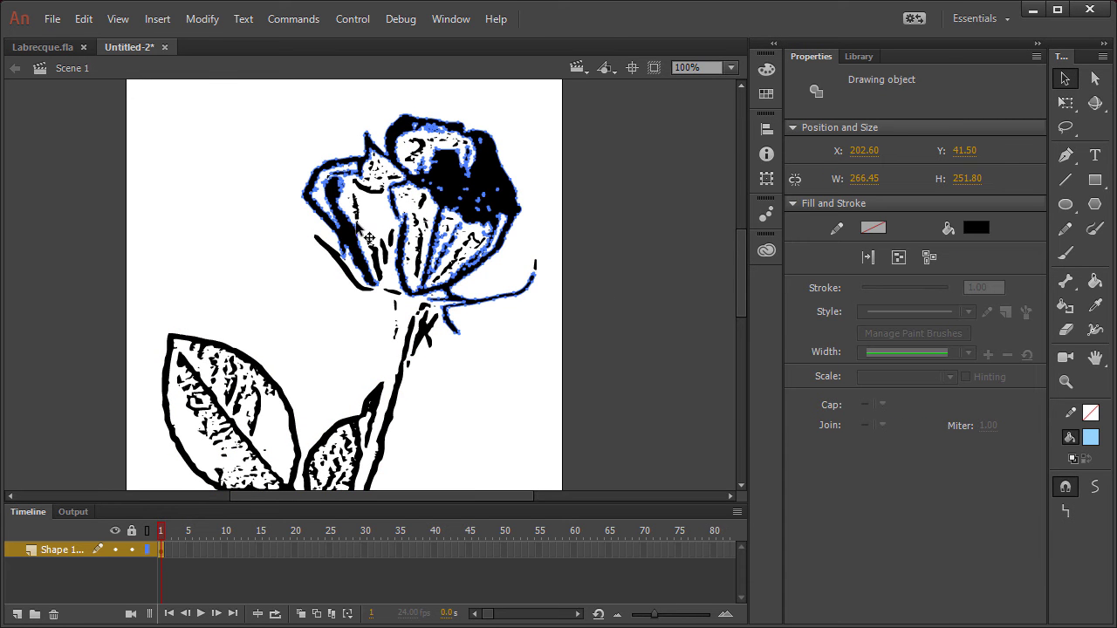
key(ctrl+a)
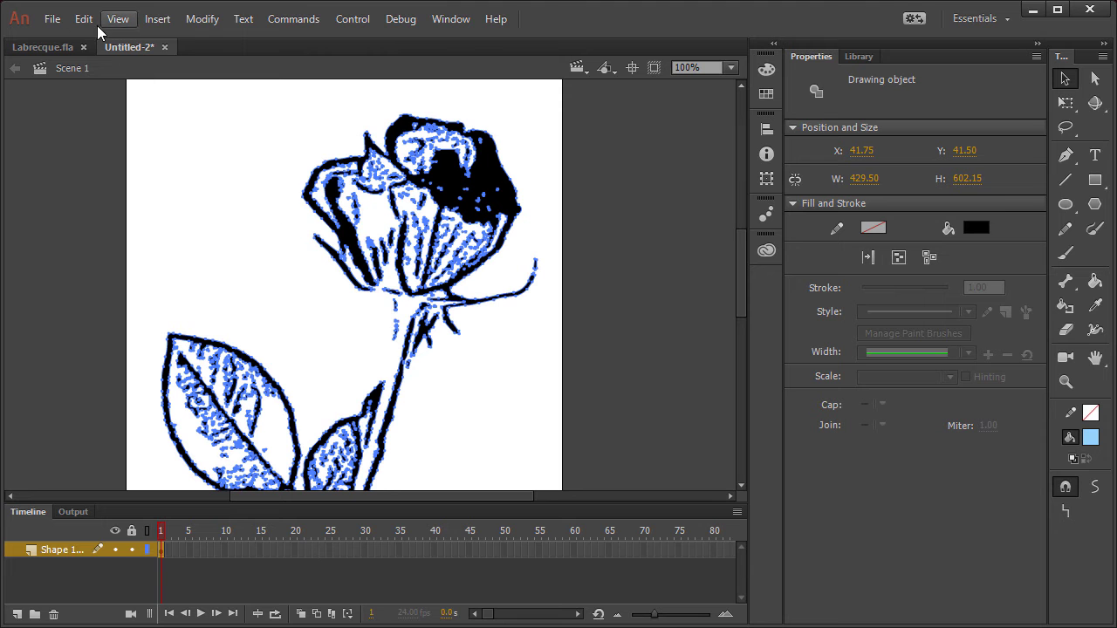
Optimize the curves at strength 72, cutting them from 3895 to 2446
click(214, 21)
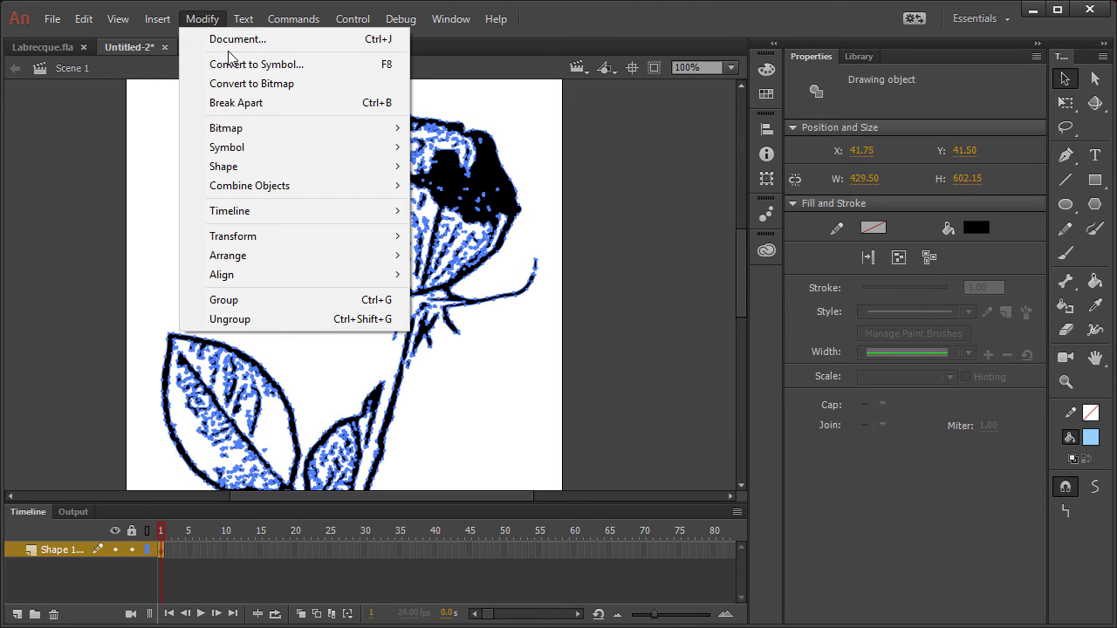
mouse_move(327, 170)
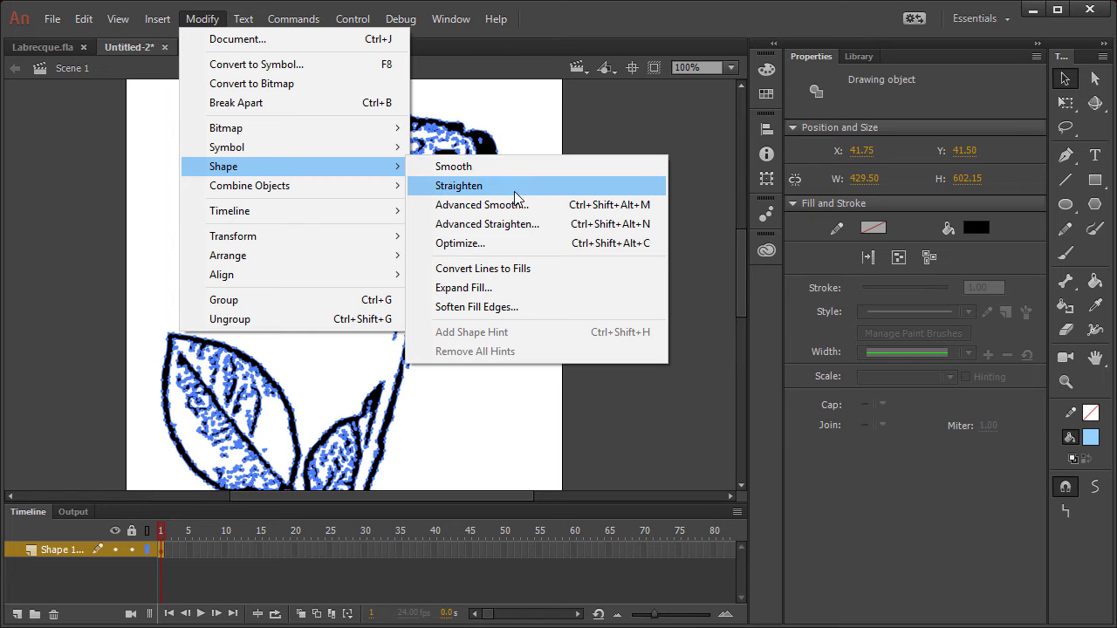
click(509, 247)
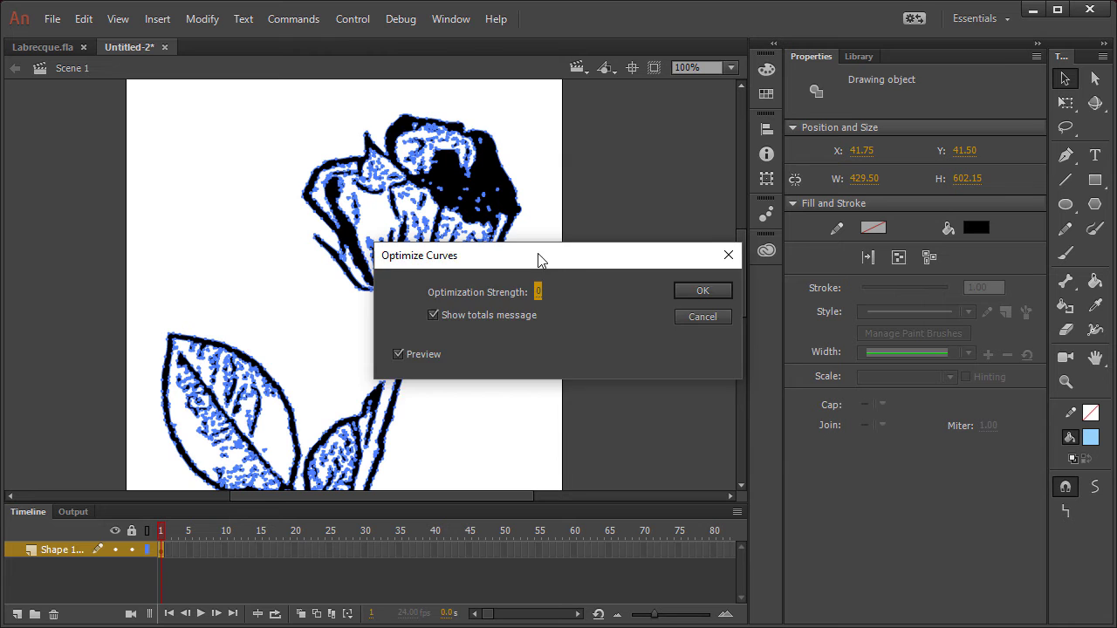
drag(539, 259, 608, 349)
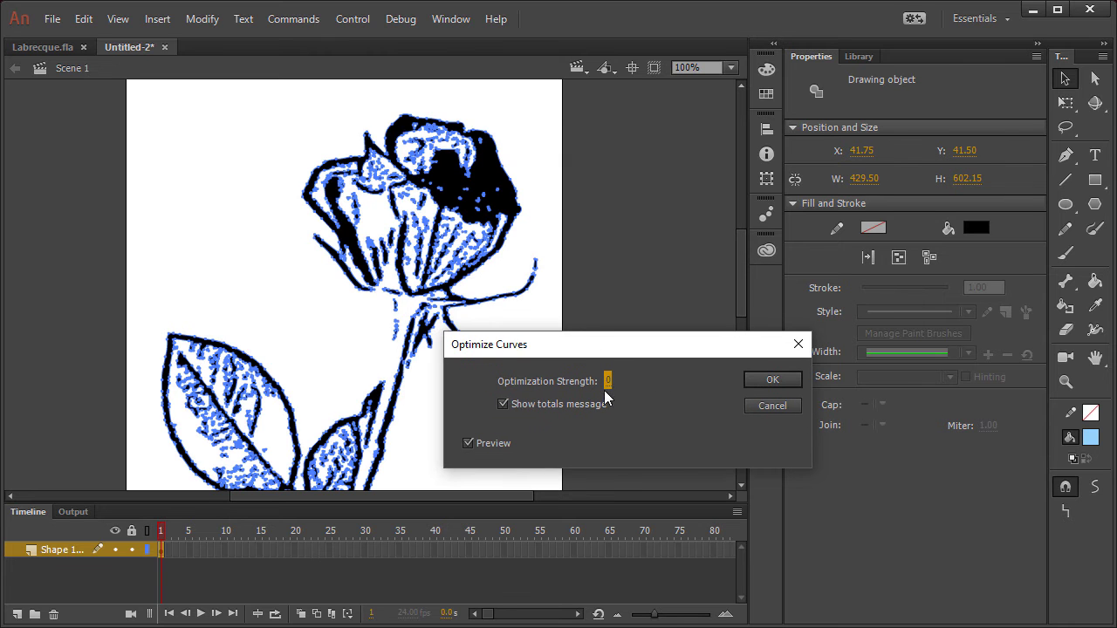
drag(629, 381, 660, 389)
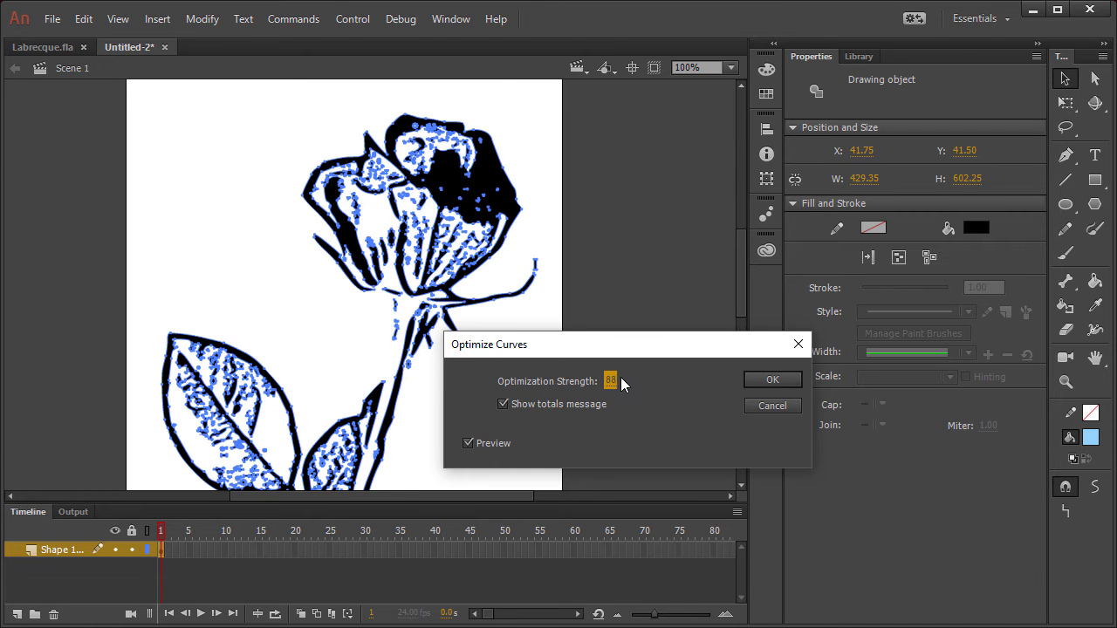
drag(612, 391, 604, 393)
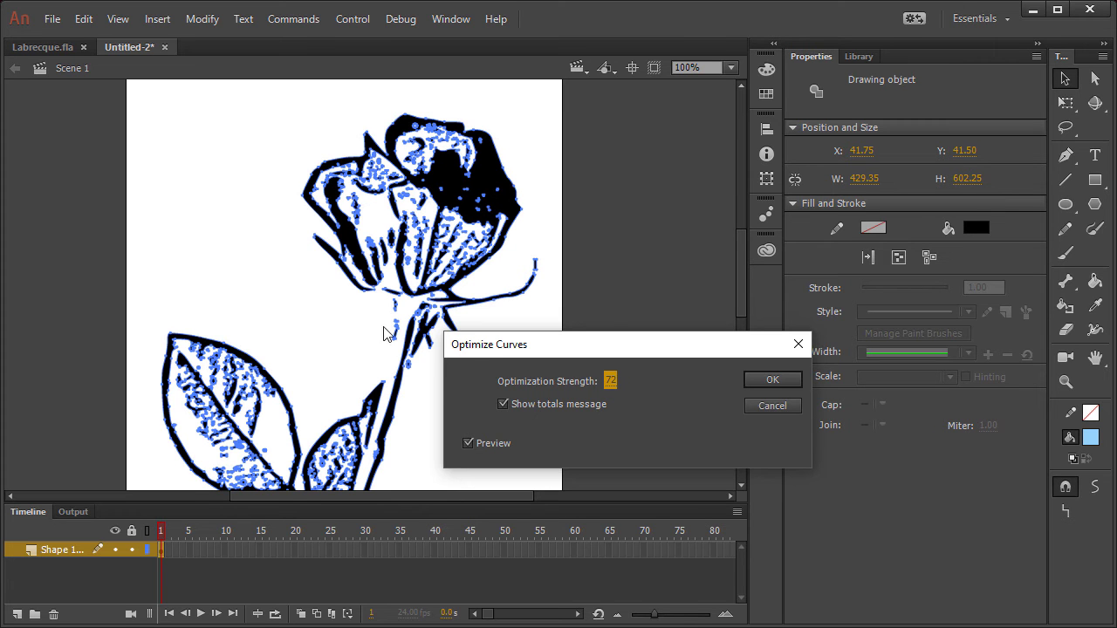
click(772, 380)
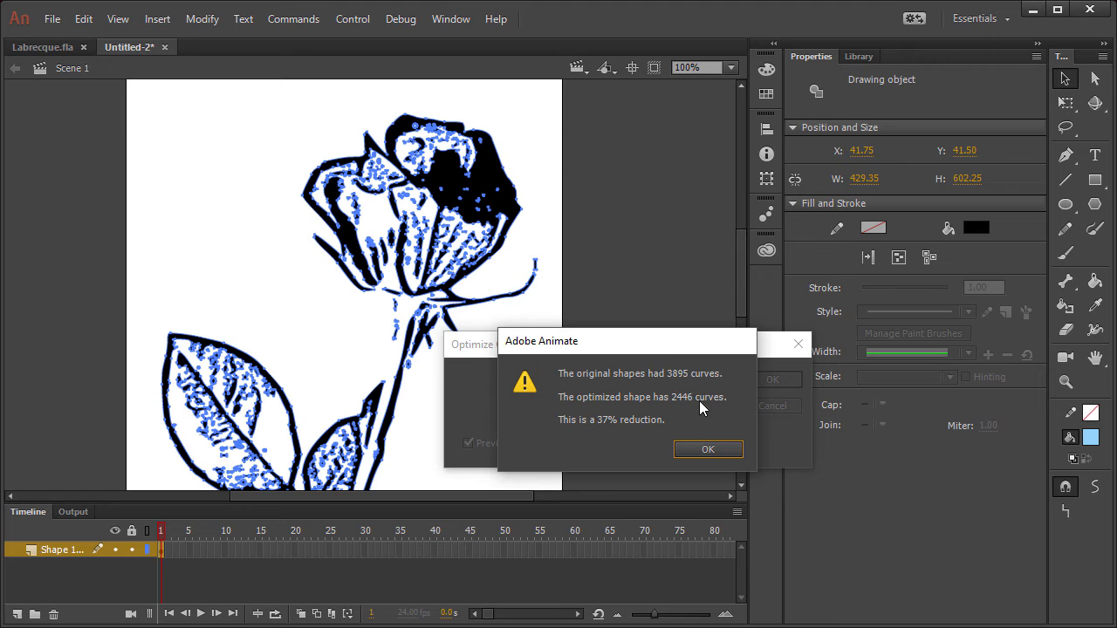
click(703, 452)
click(595, 452)
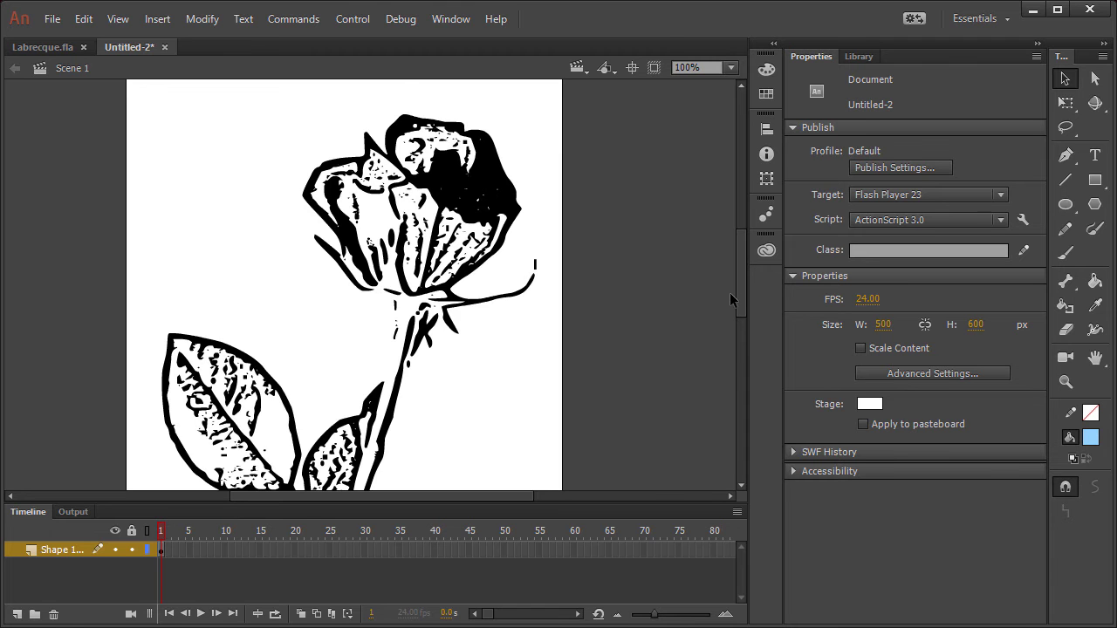
mouse_move(736, 287)
mouse_down()
mouse_move(741, 321)
mouse_move(732, 287)
mouse_up()
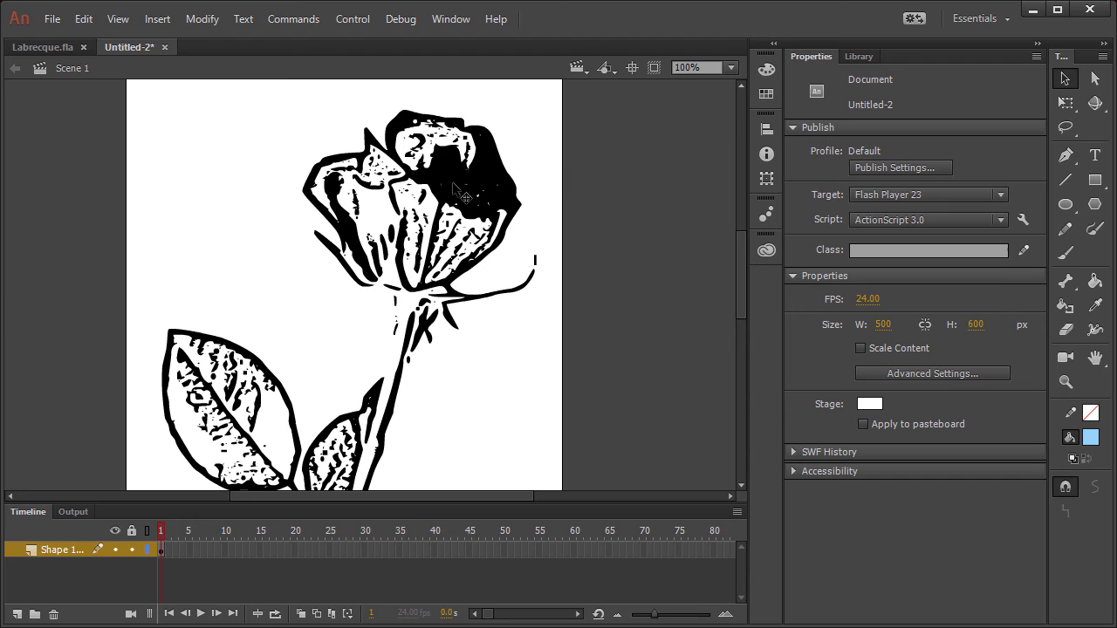
Lasso the flower head and fill it dark red #8C1111 from Color Theme 1
click(1066, 129)
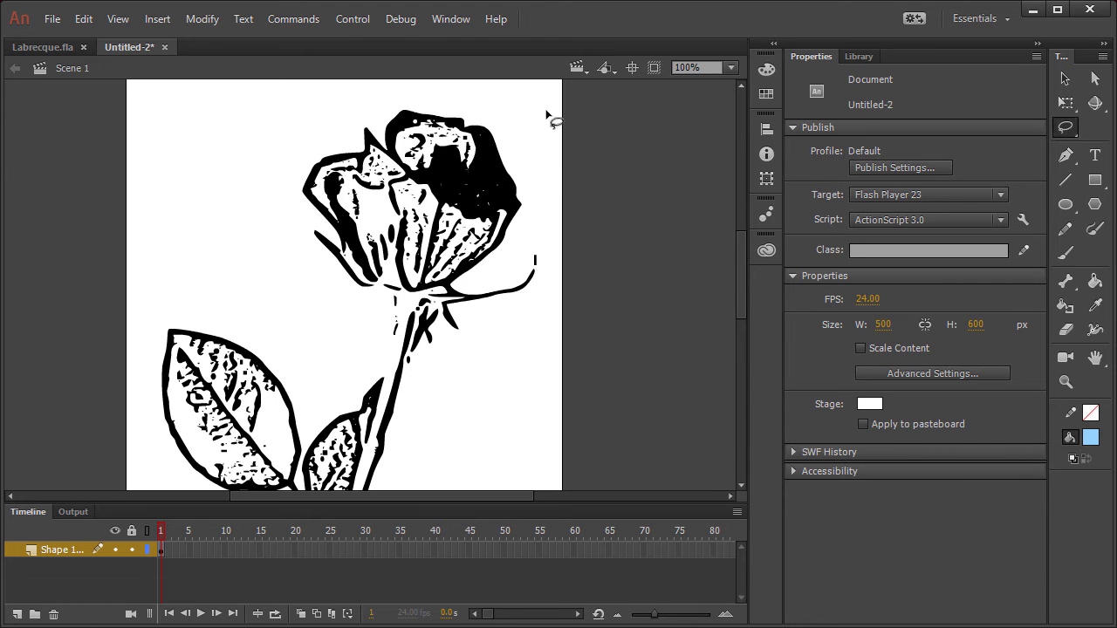
mouse_move(545, 112)
mouse_down()
mouse_move(314, 117)
mouse_move(253, 184)
mouse_move(317, 281)
mouse_move(417, 298)
mouse_move(509, 271)
mouse_move(579, 195)
mouse_move(572, 129)
mouse_move(543, 110)
mouse_move(608, 135)
mouse_up()
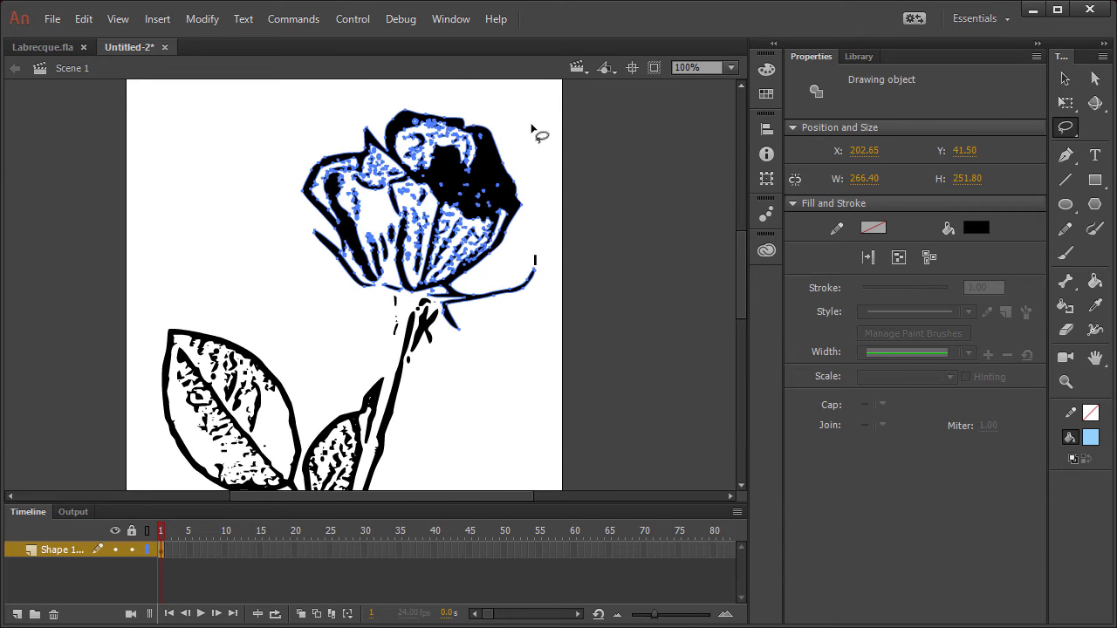
click(767, 251)
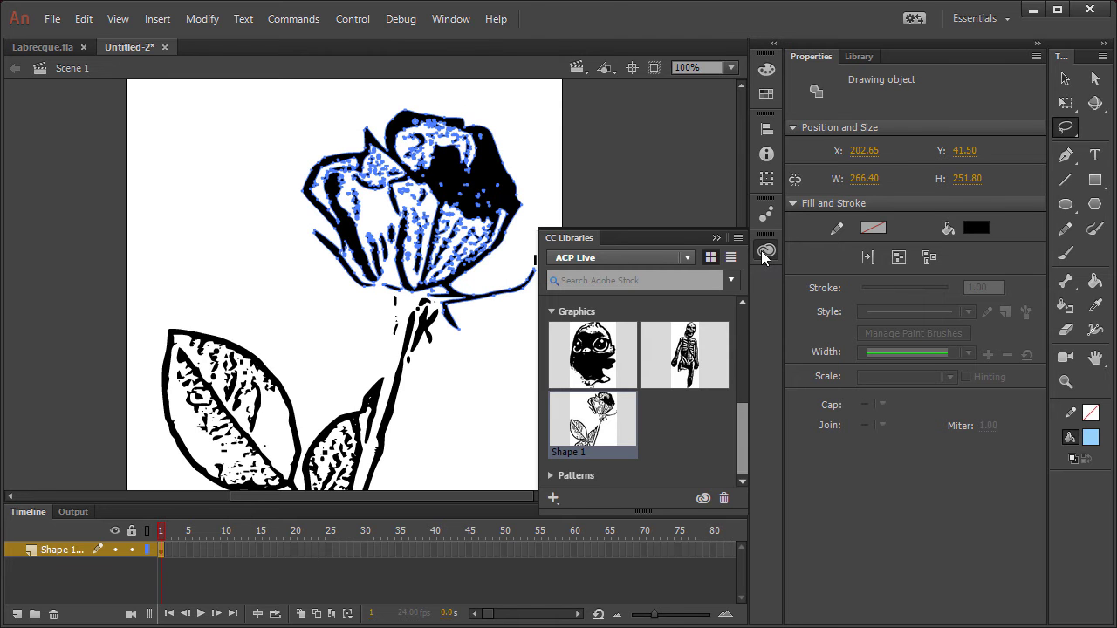
drag(742, 417, 741, 307)
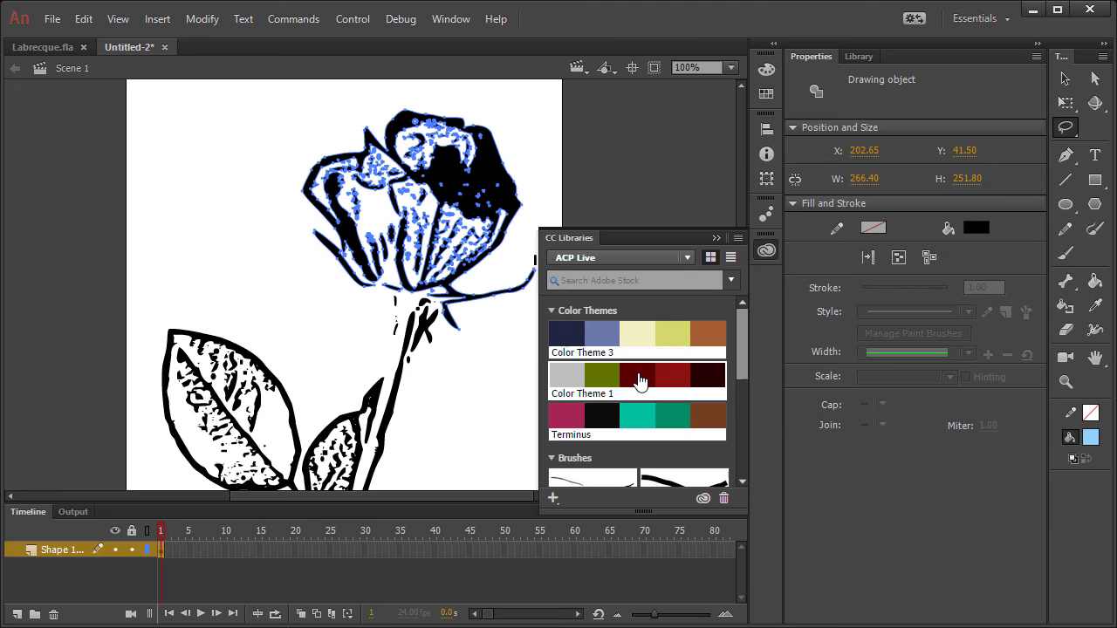
click(640, 382)
click(665, 389)
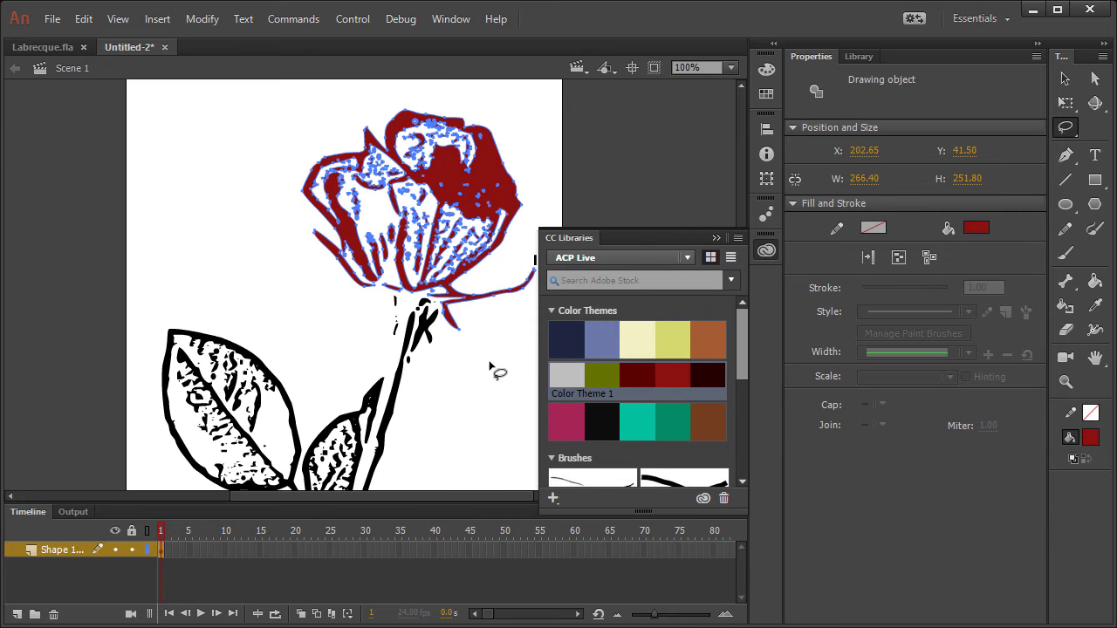
click(716, 238)
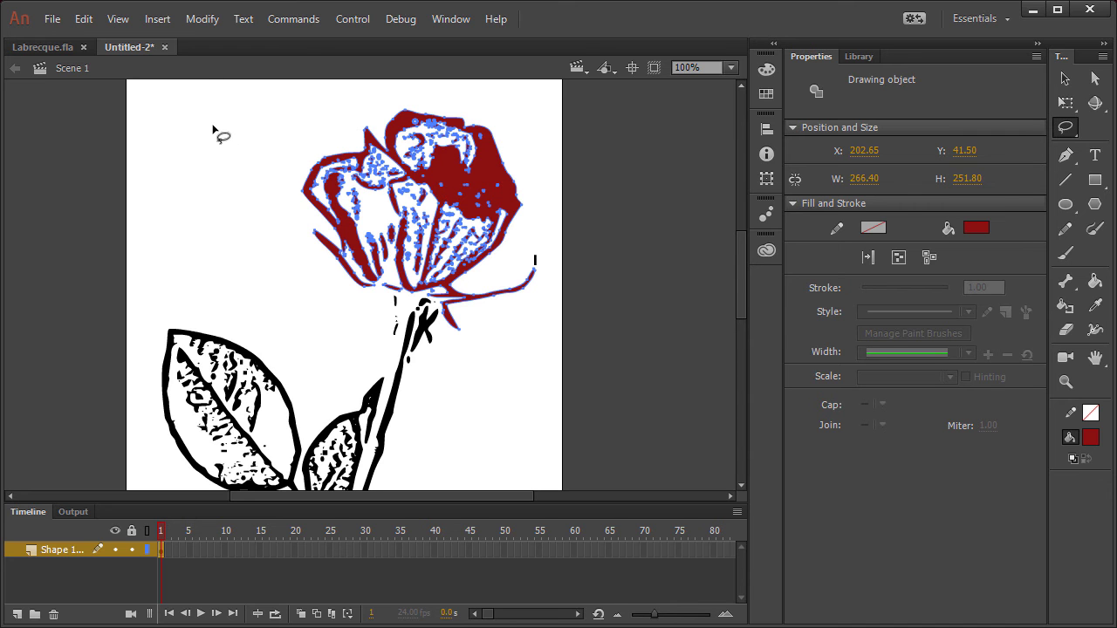
Convert the flower head into a Head movie clip and drag it right past the stage edge
click(195, 21)
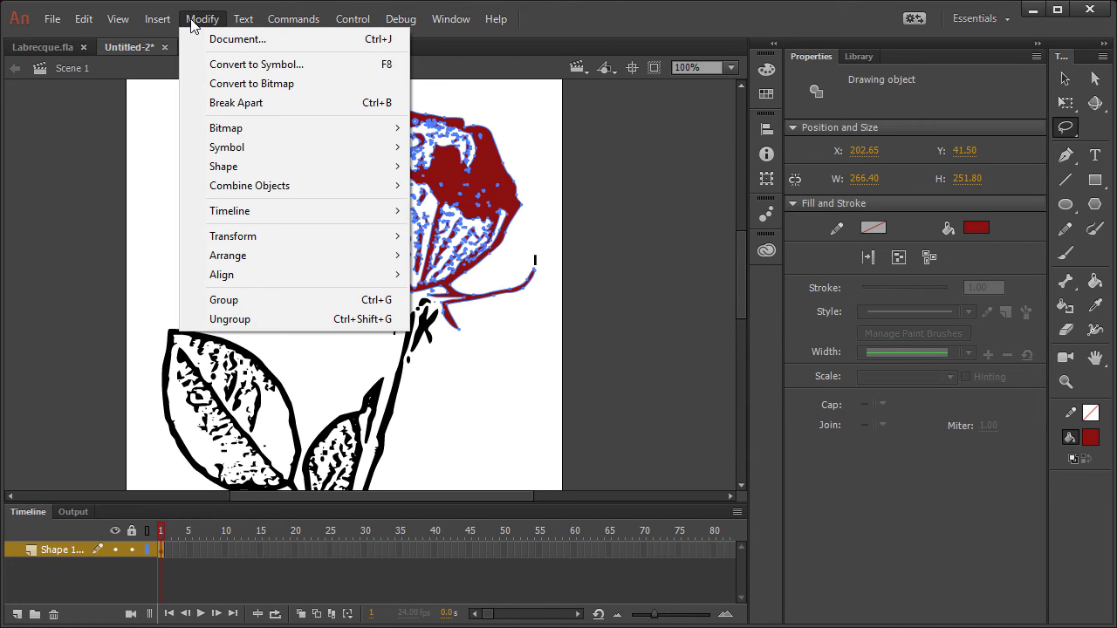
click(248, 70)
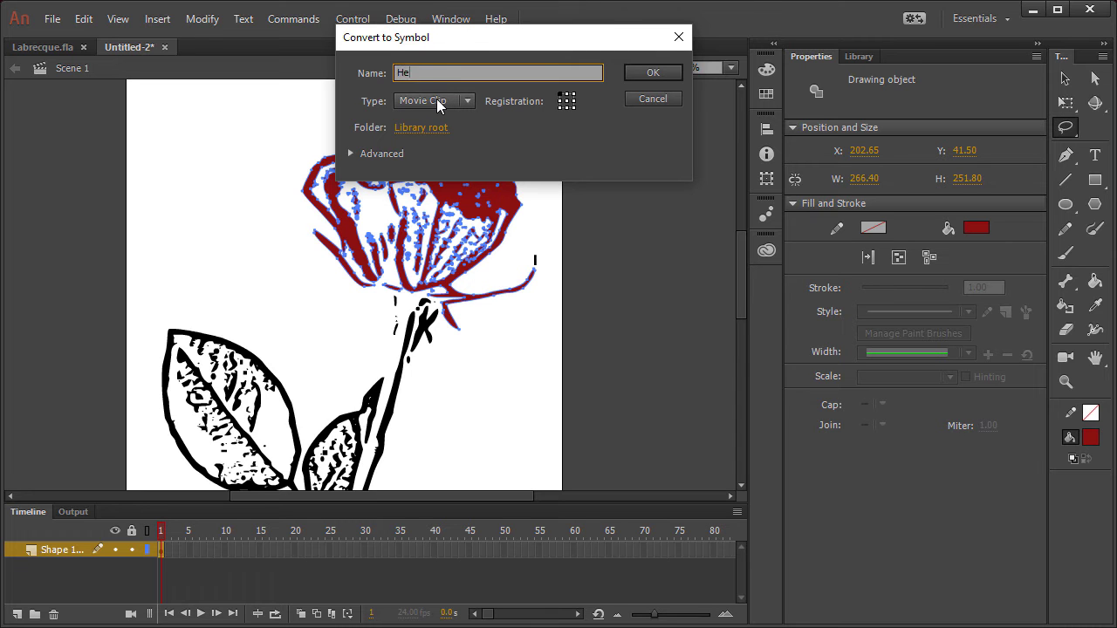
click(567, 102)
click(654, 75)
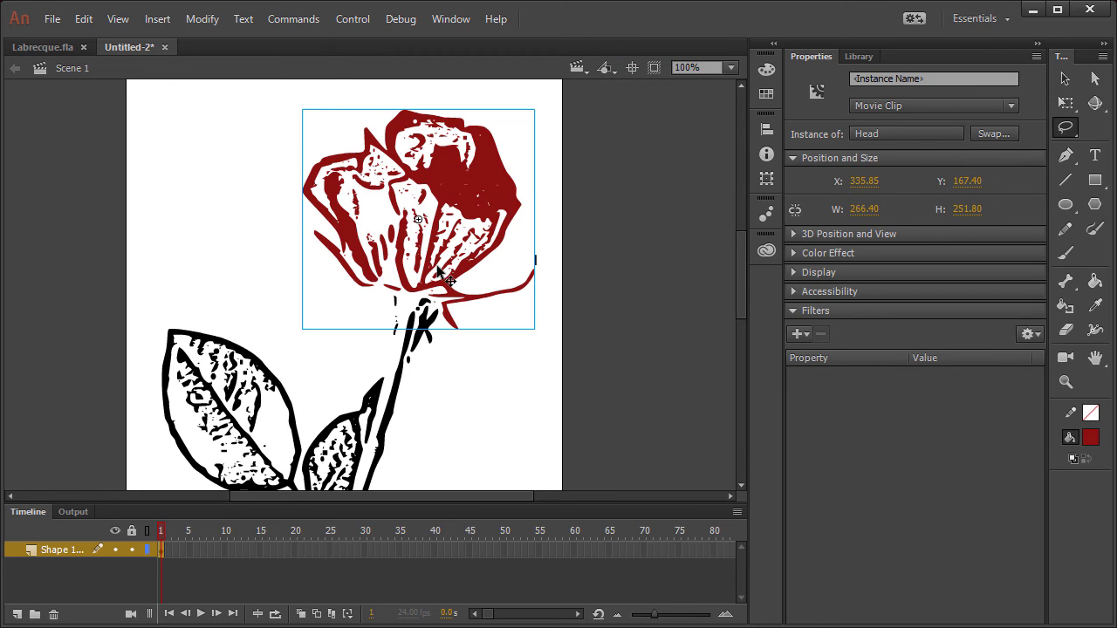
mouse_move(742, 251)
mouse_down()
mouse_move(736, 289)
mouse_move(733, 281)
mouse_up()
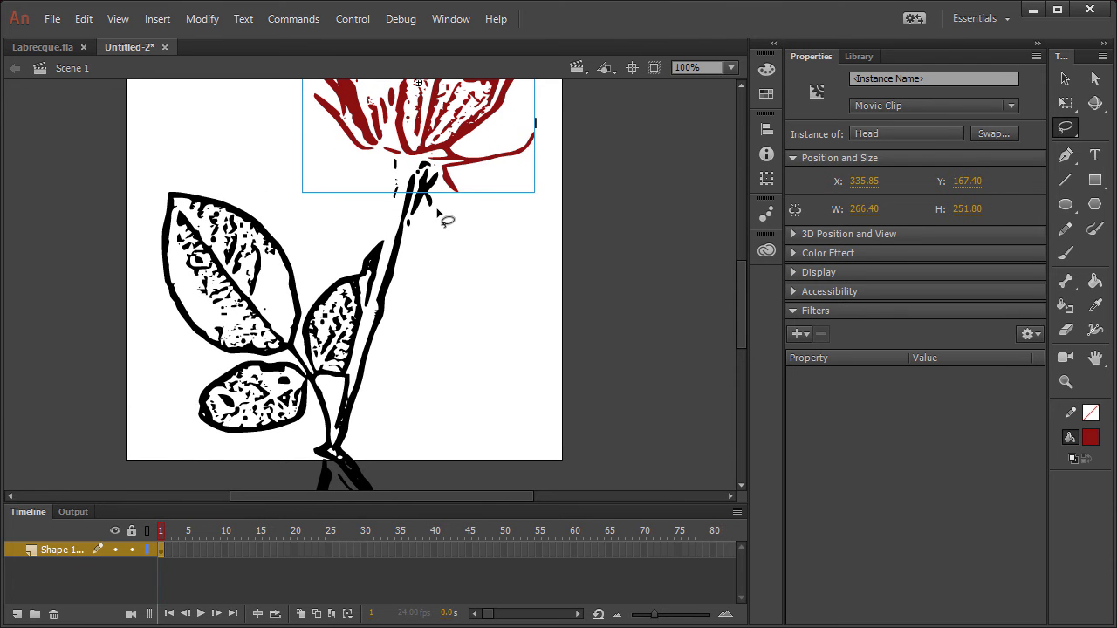
drag(439, 123, 651, 211)
click(469, 262)
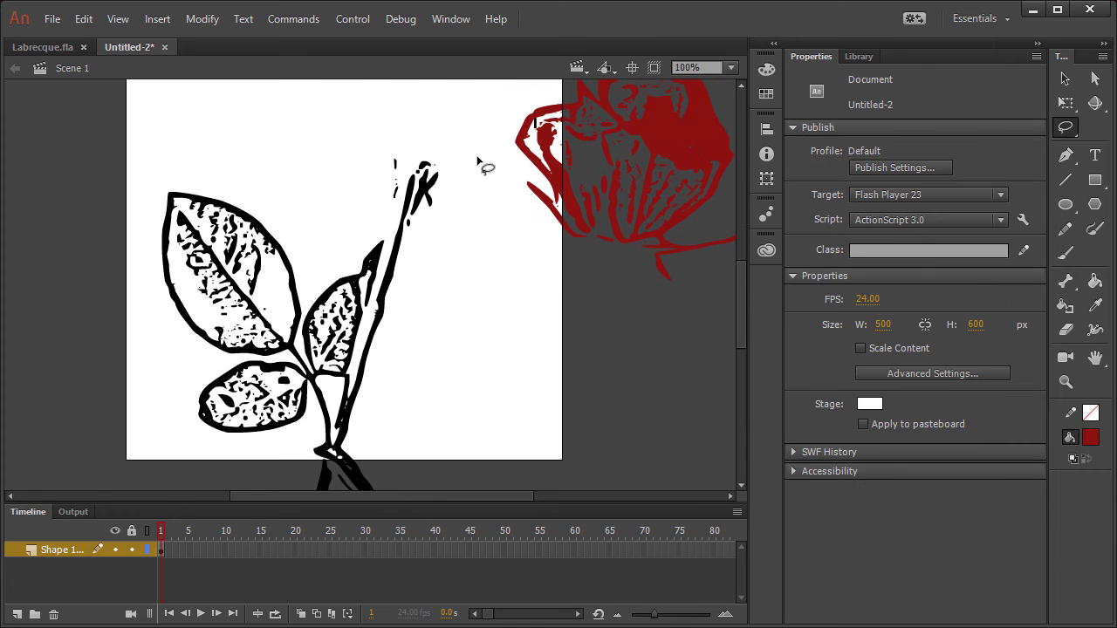
mouse_move(480, 162)
mouse_down()
mouse_move(374, 184)
mouse_move(356, 351)
mouse_move(313, 470)
mouse_move(343, 489)
mouse_move(397, 451)
mouse_move(393, 350)
mouse_move(414, 236)
mouse_move(477, 171)
mouse_move(475, 159)
mouse_move(523, 174)
mouse_up()
click(320, 365)
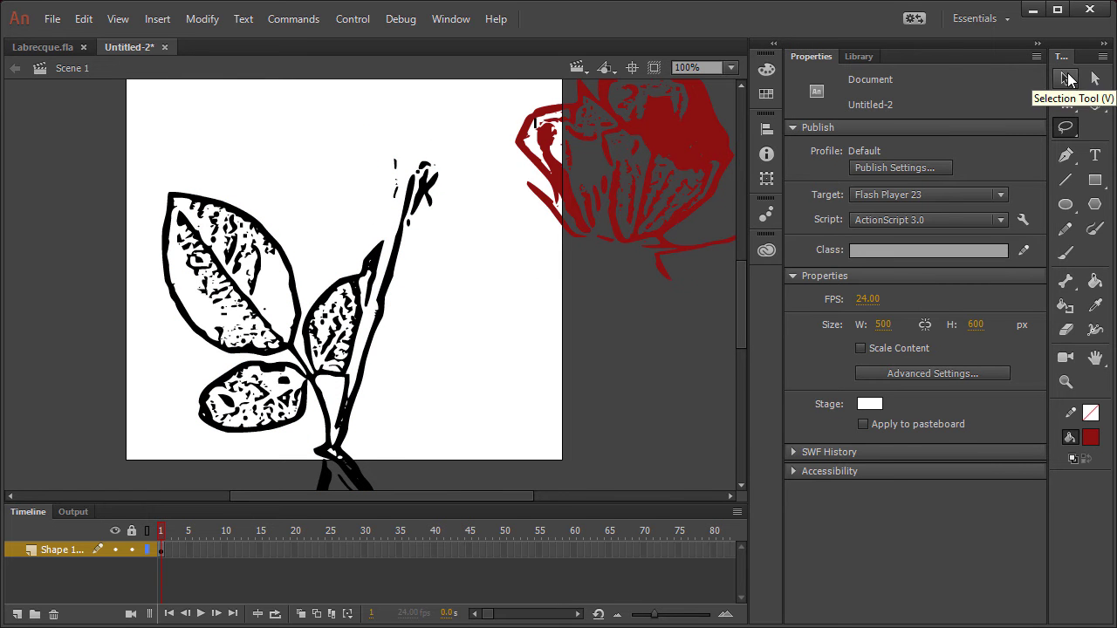
click(730, 68)
click(728, 207)
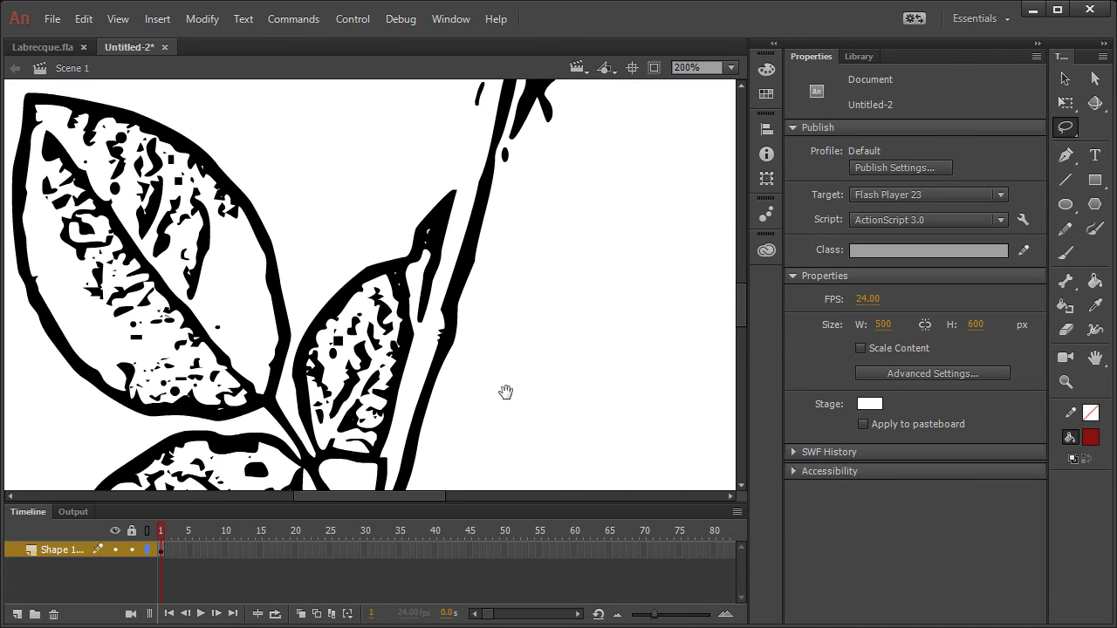
mouse_move(503, 391)
mouse_down()
mouse_move(521, 201)
mouse_move(558, 149)
mouse_up()
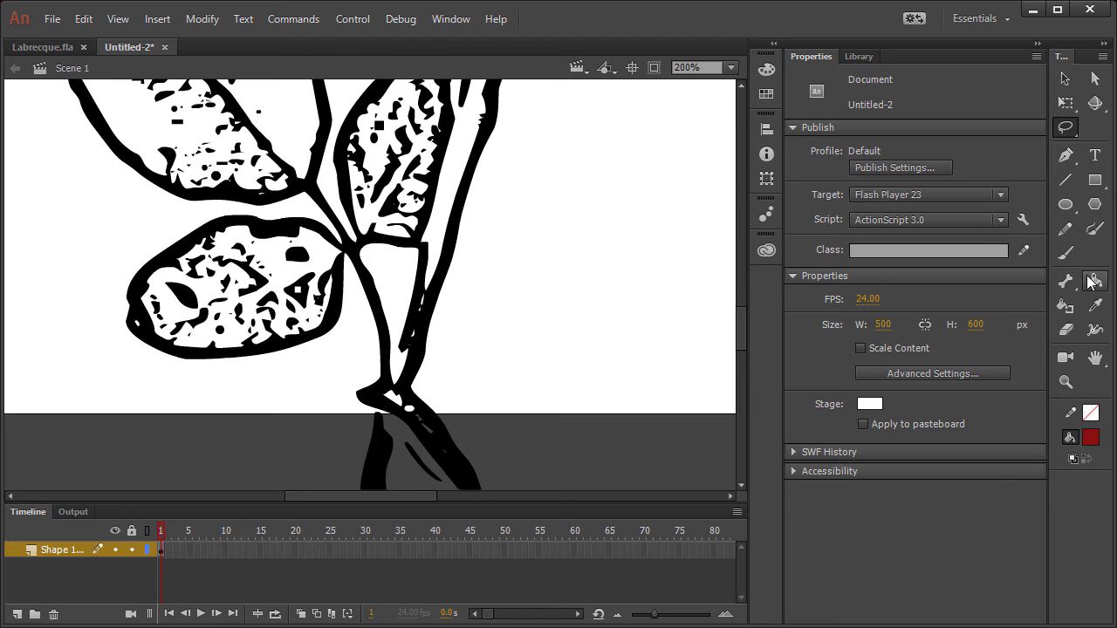
click(1065, 331)
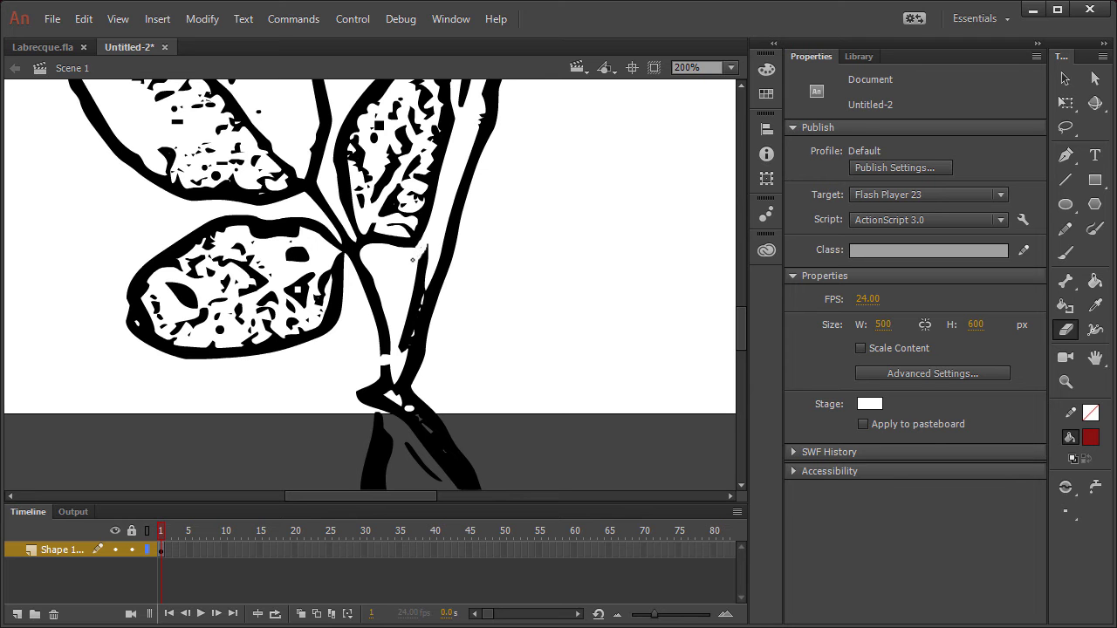
click(1065, 79)
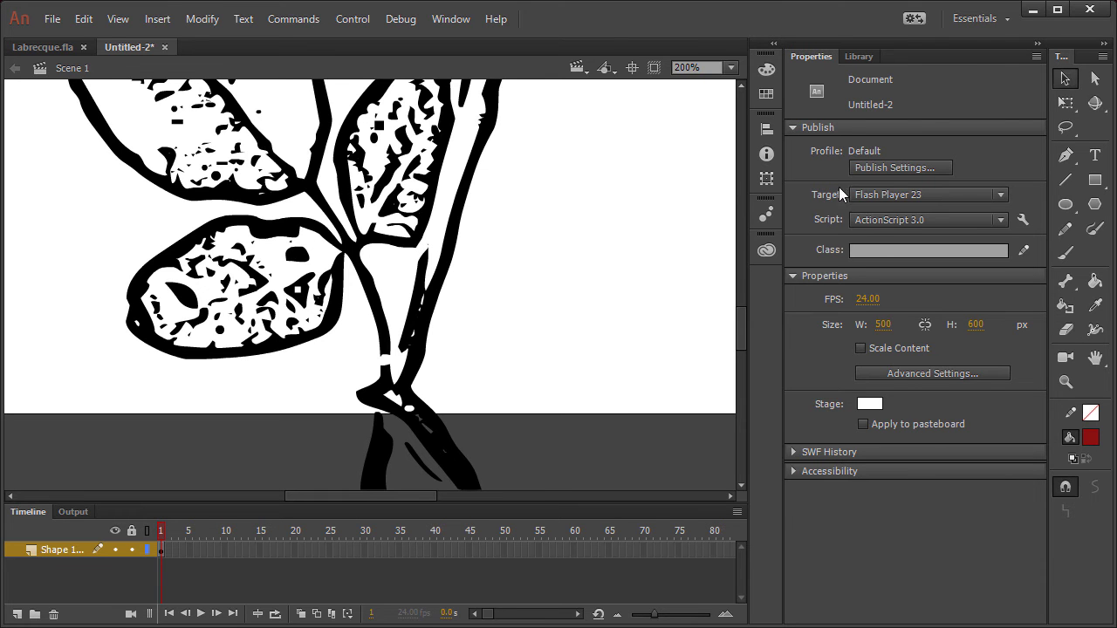
click(381, 261)
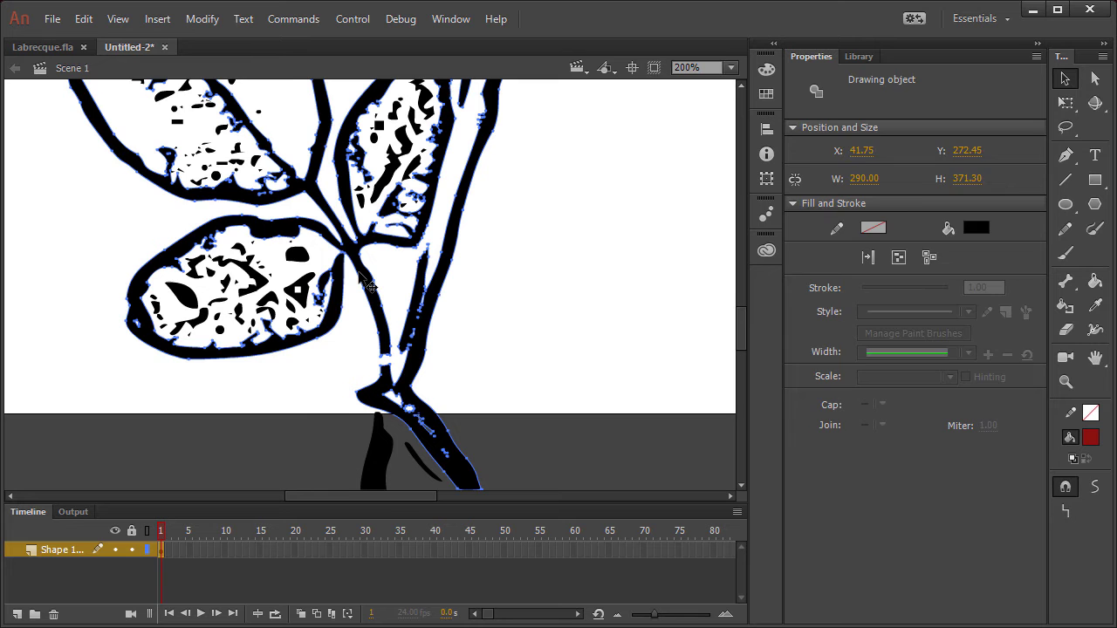
key(l)
drag(366, 284, 201, 388)
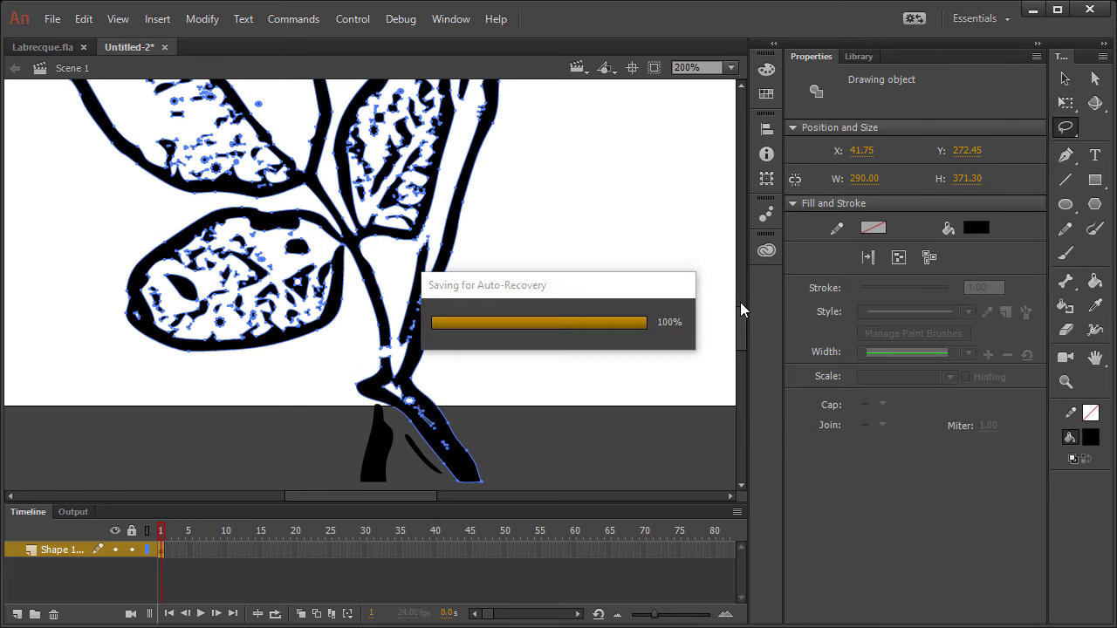
scroll(741, 305, up, 5)
scroll(738, 298, up, 2)
click(717, 301)
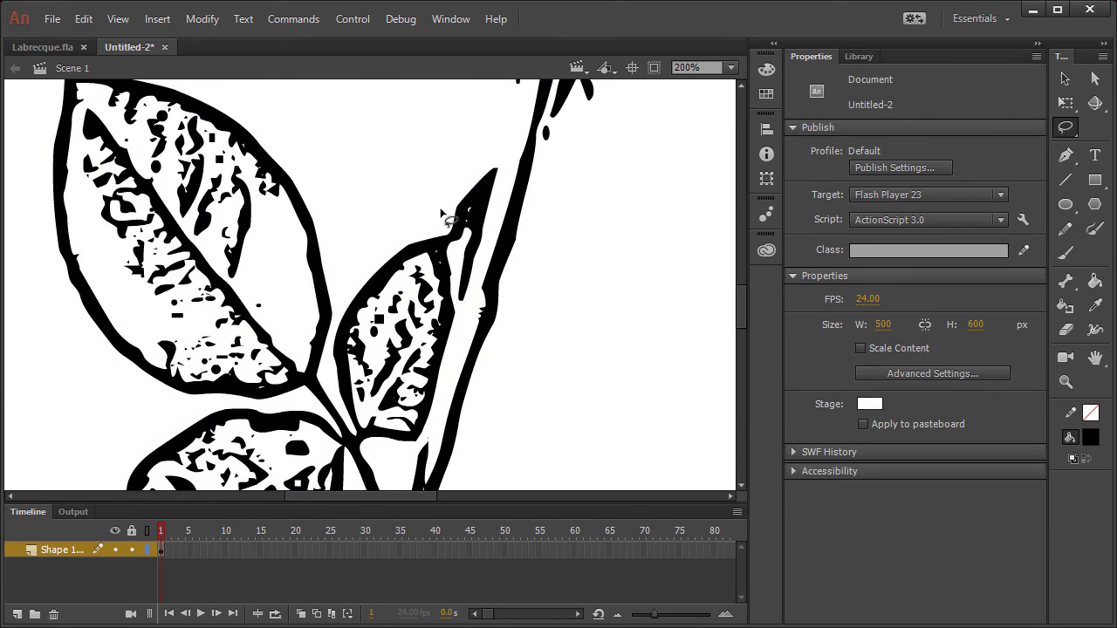
click(1064, 79)
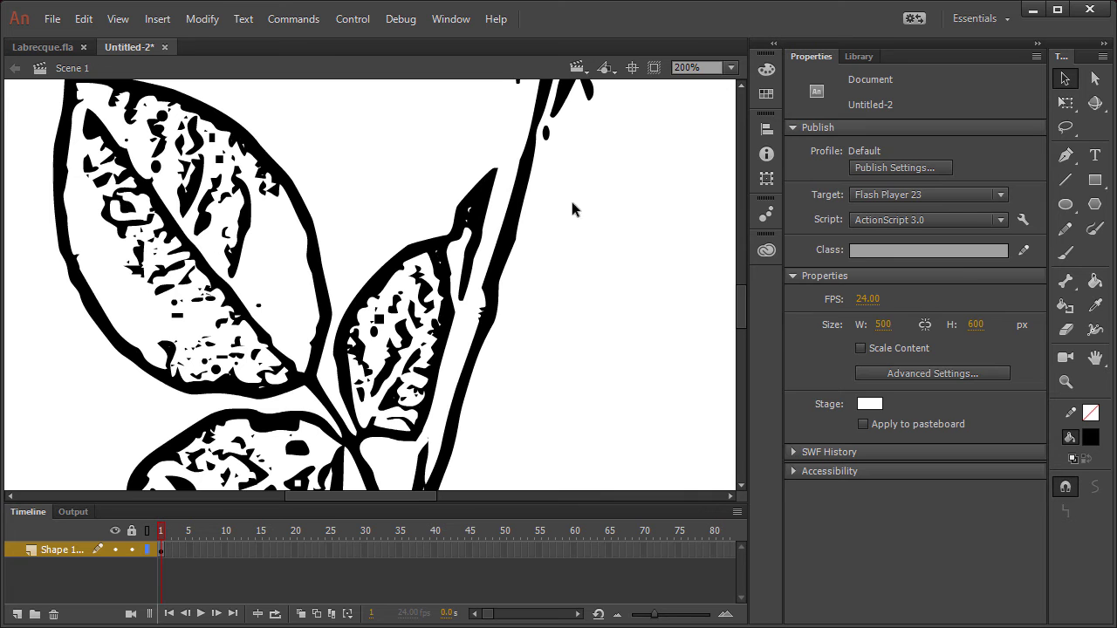
click(529, 218)
click(731, 67)
click(752, 190)
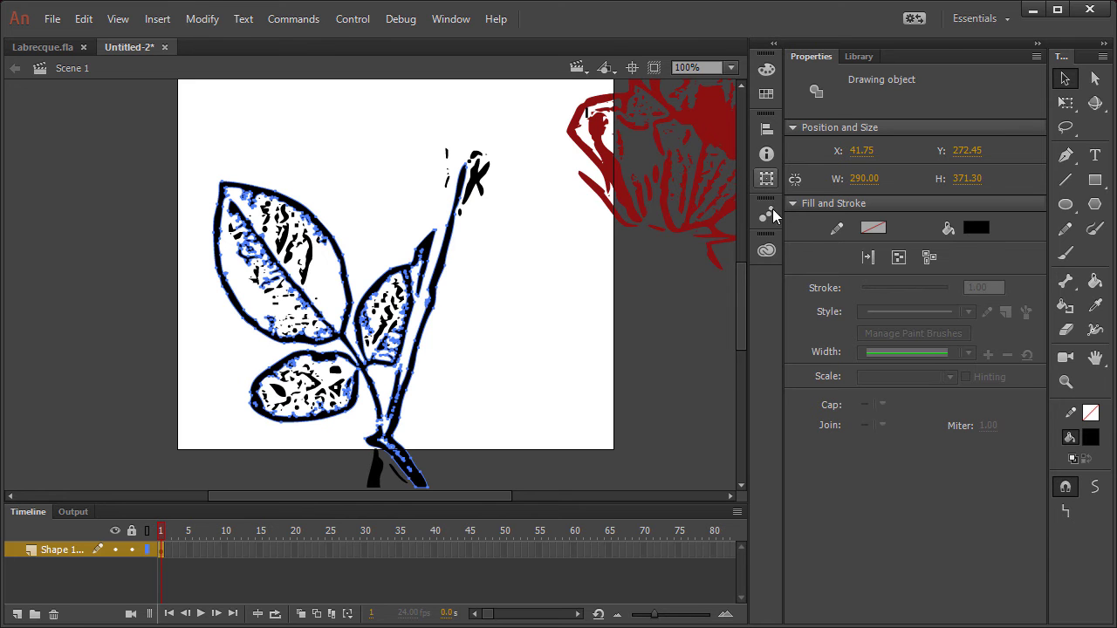
Recolour the stem and leaf outlines olive from Color Theme 1
click(765, 252)
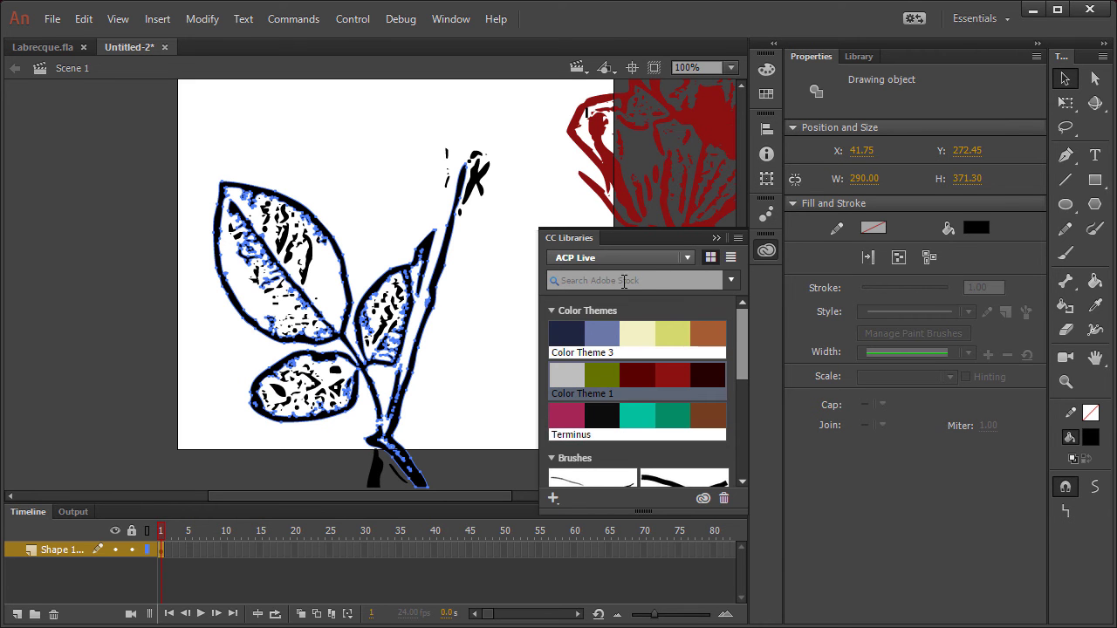
click(599, 378)
click(487, 420)
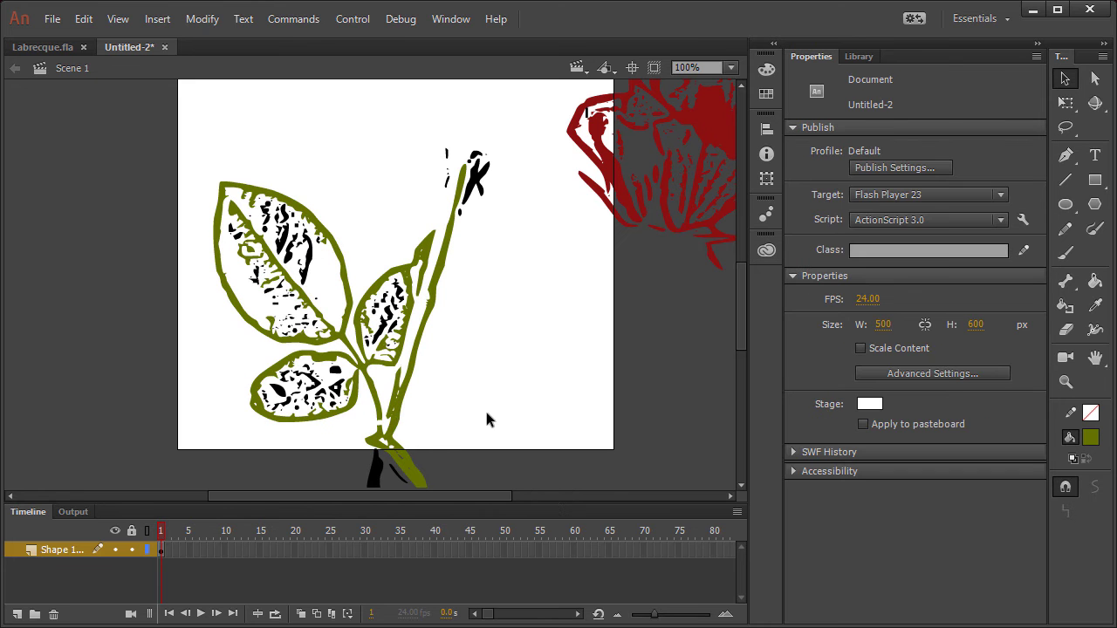
Select the small black marks on the stem and left leaf
click(489, 199)
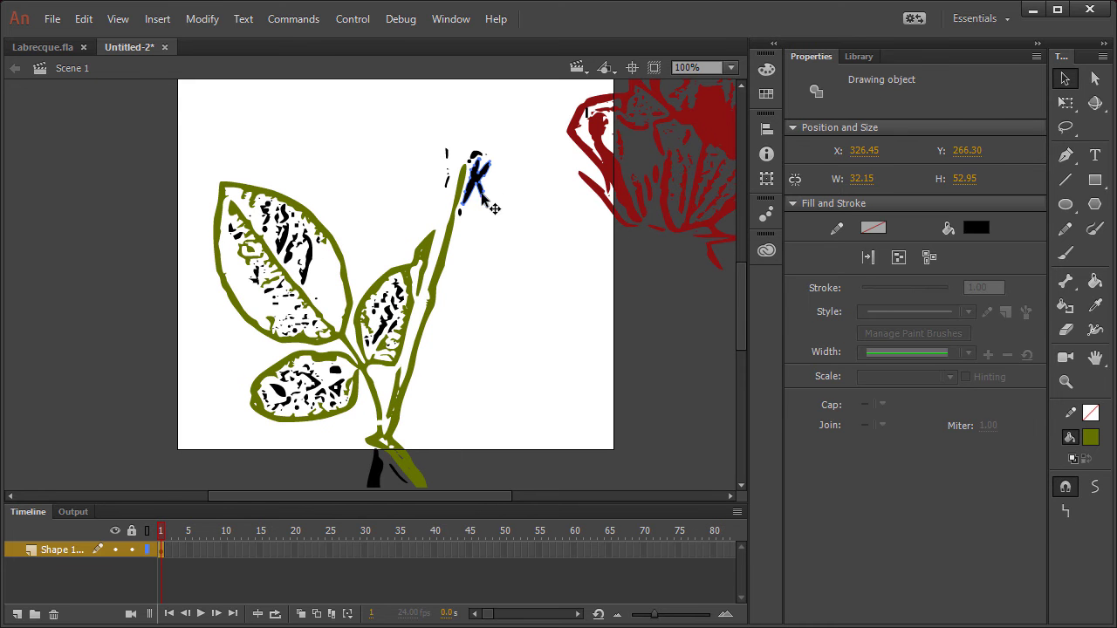
shift+click(307, 259)
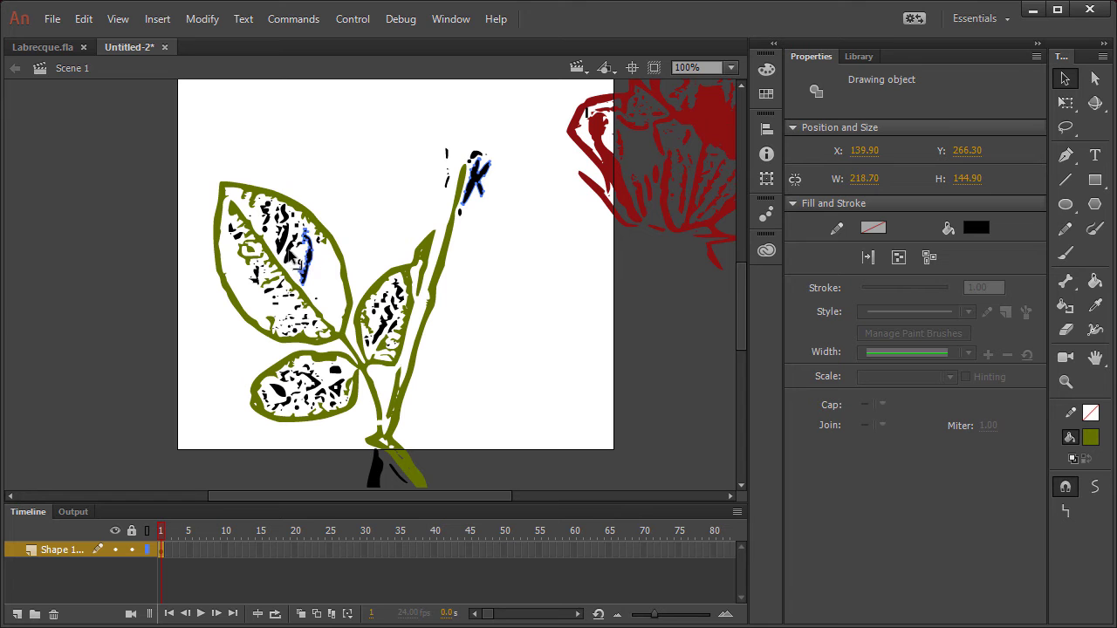
shift+click(288, 241)
shift+click(282, 220)
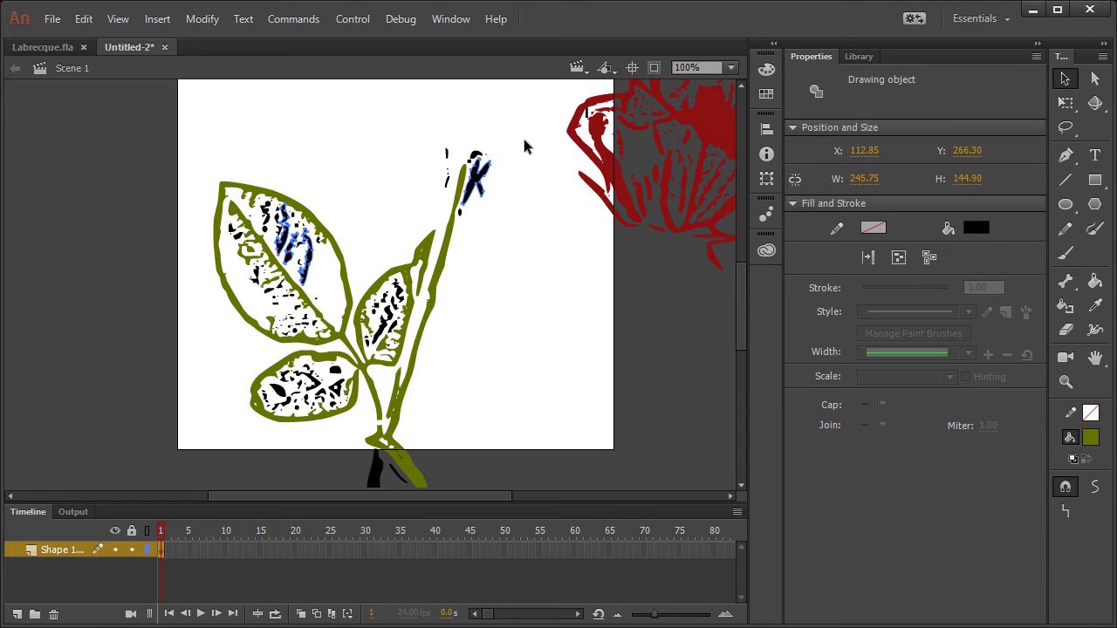
shift+click(446, 154)
shift+click(402, 481)
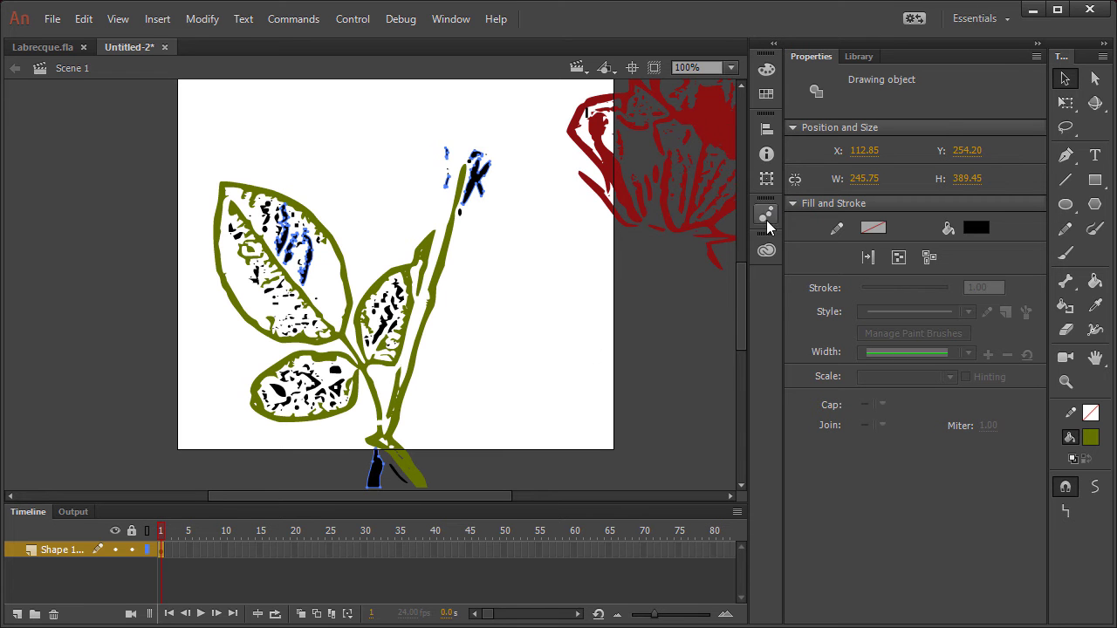
Fill the selected marks olive, then darken them to #343B01
click(766, 250)
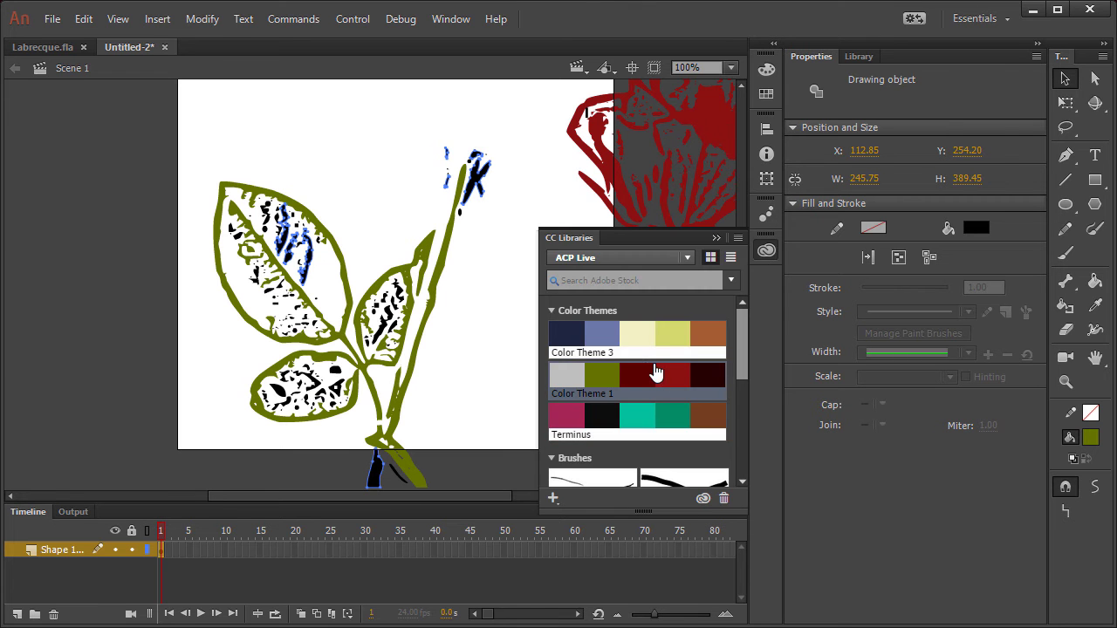
click(600, 377)
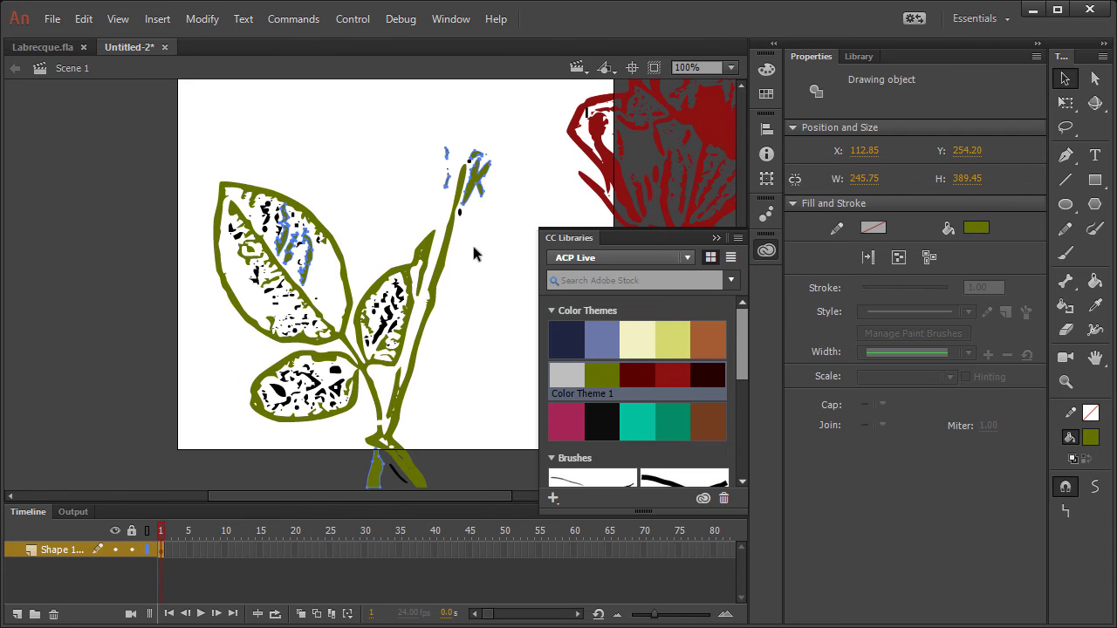
click(977, 229)
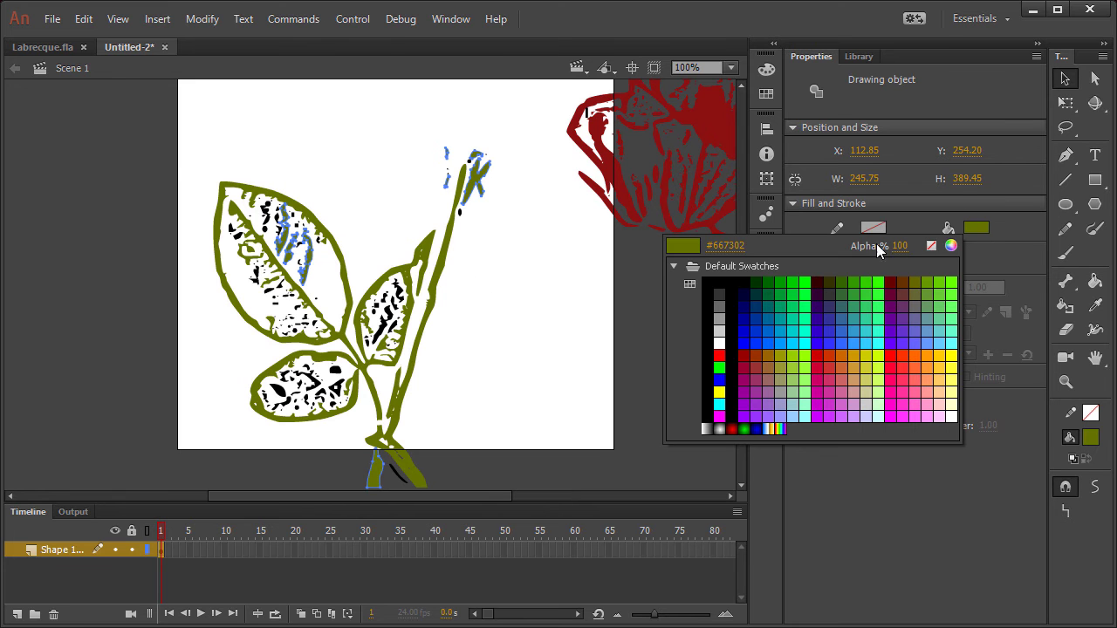
key(Escape)
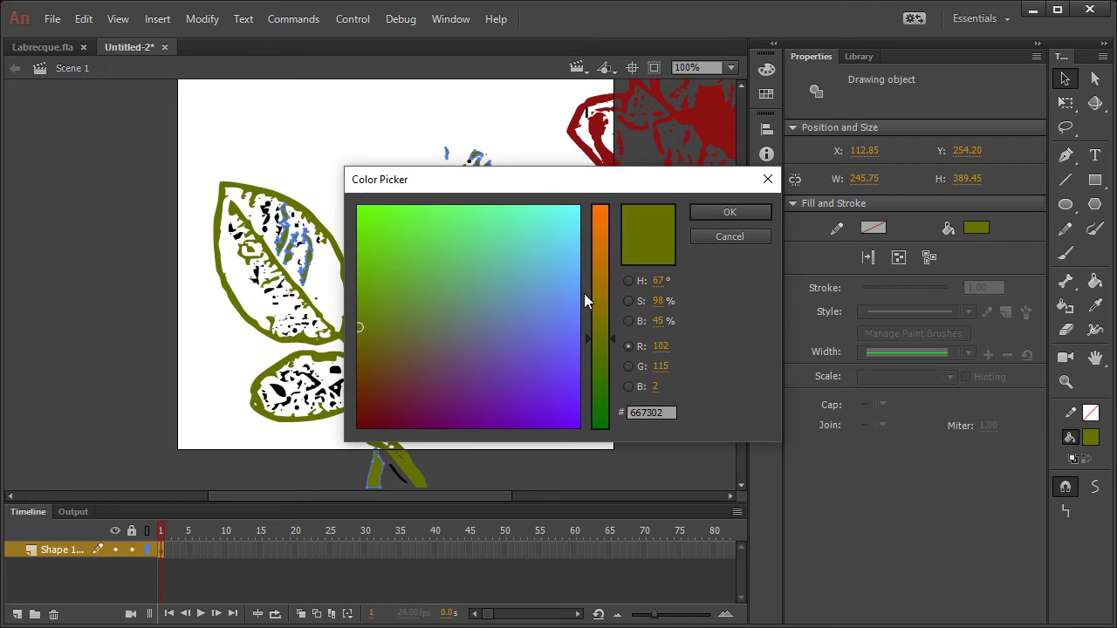
click(628, 321)
drag(596, 338, 603, 378)
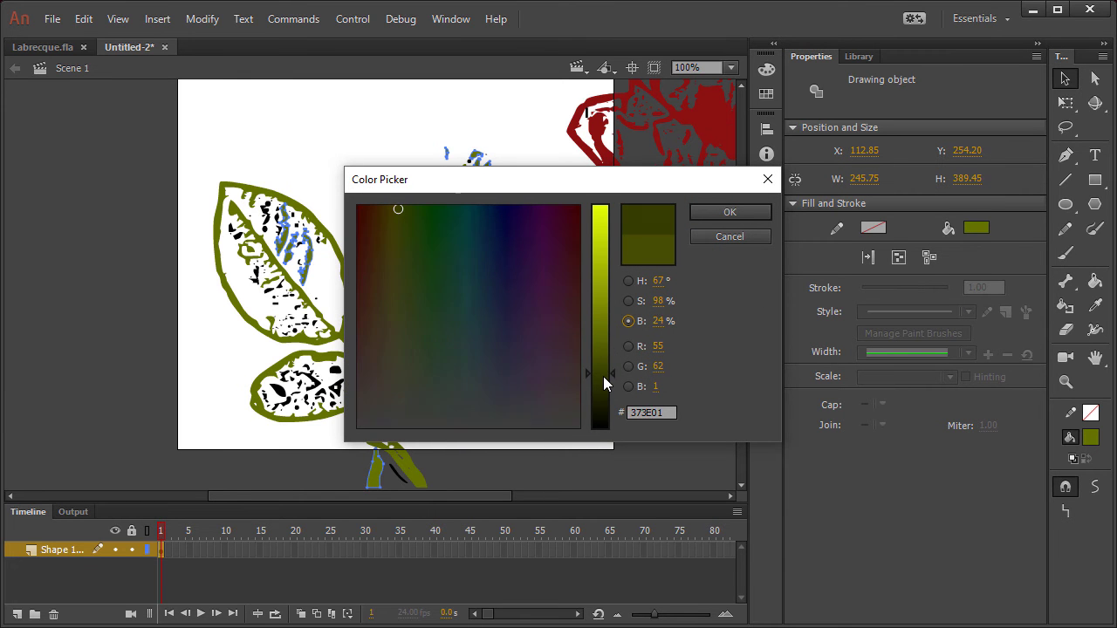
click(729, 212)
click(634, 430)
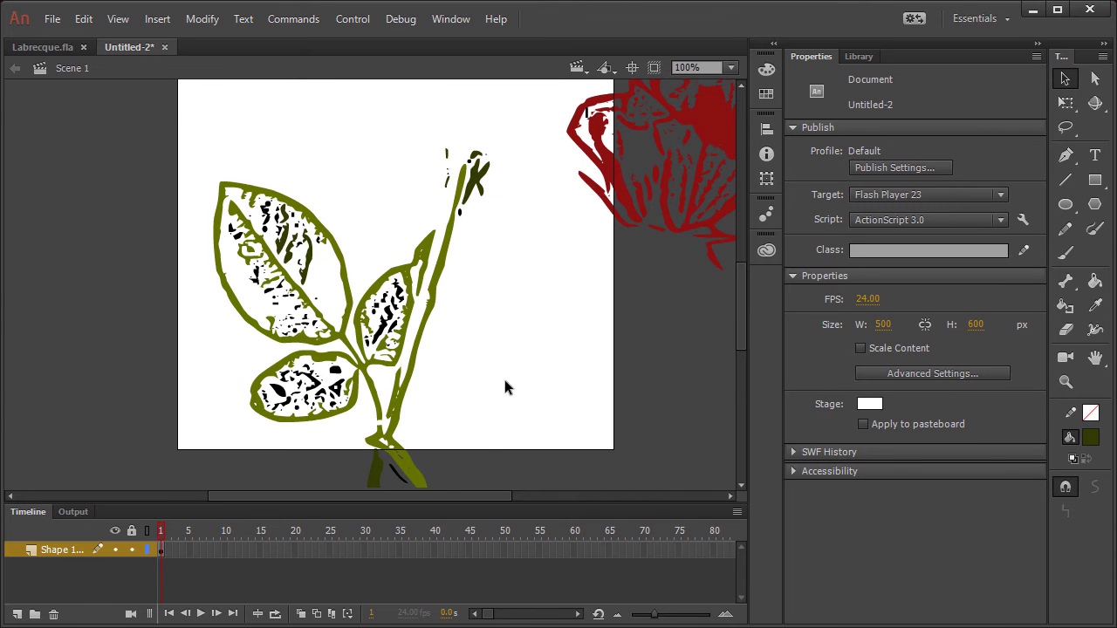
Convert the stem and leaves into a movie clip symbol named Stem
mouse_move(531, 114)
mouse_down()
mouse_move(72, 393)
mouse_move(135, 501)
mouse_move(157, 515)
mouse_up()
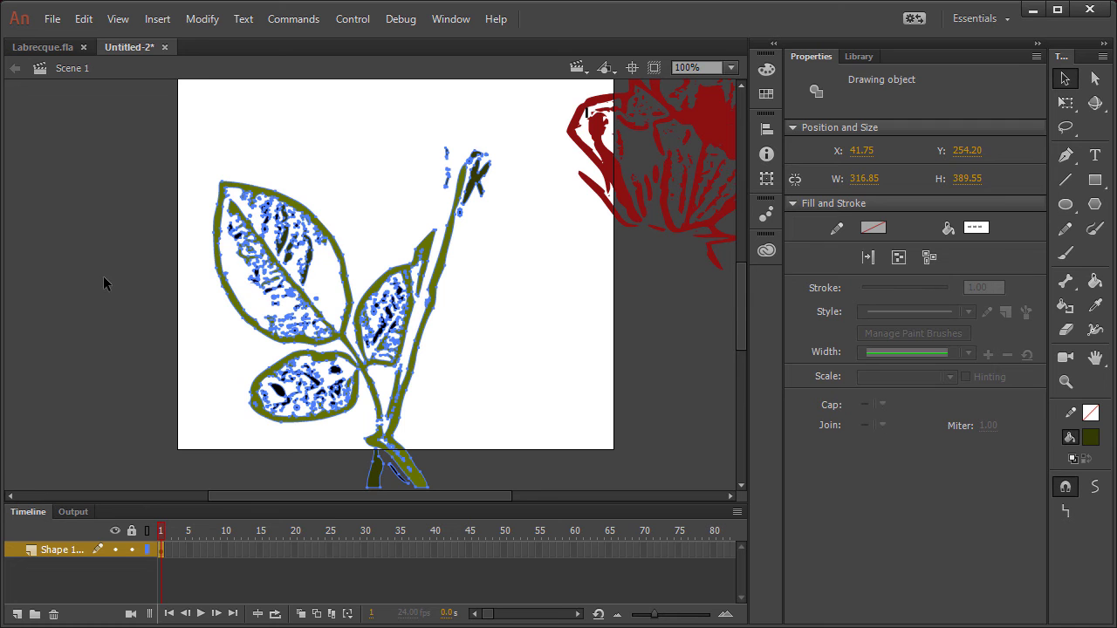
click(201, 18)
click(253, 64)
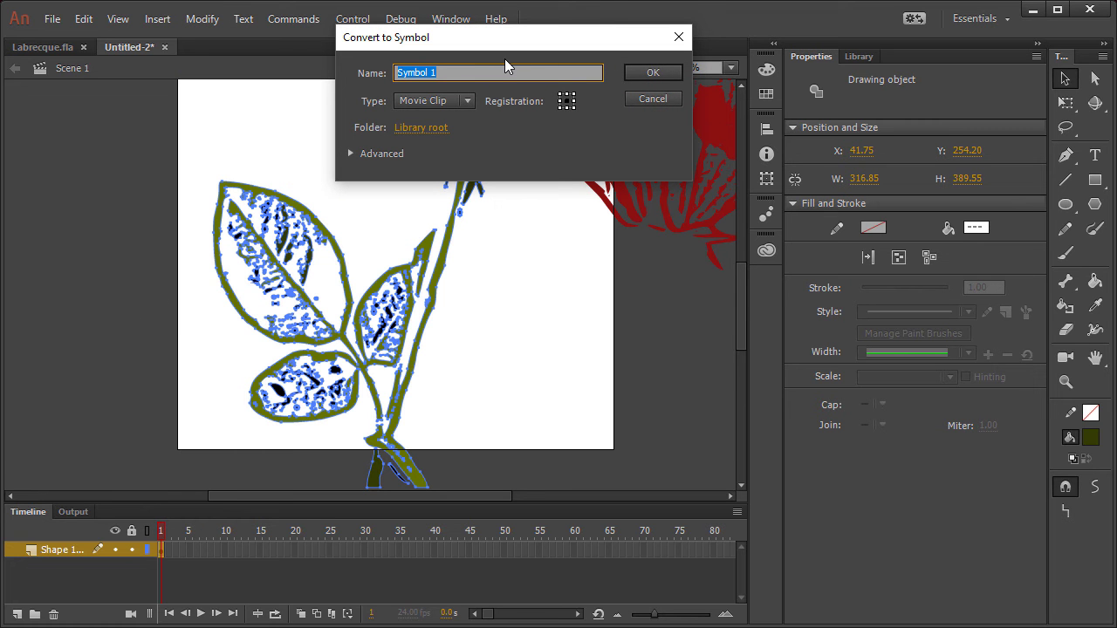
text(Stem)
click(648, 73)
Move the Head back onto the top of the stem and select both parts
click(704, 423)
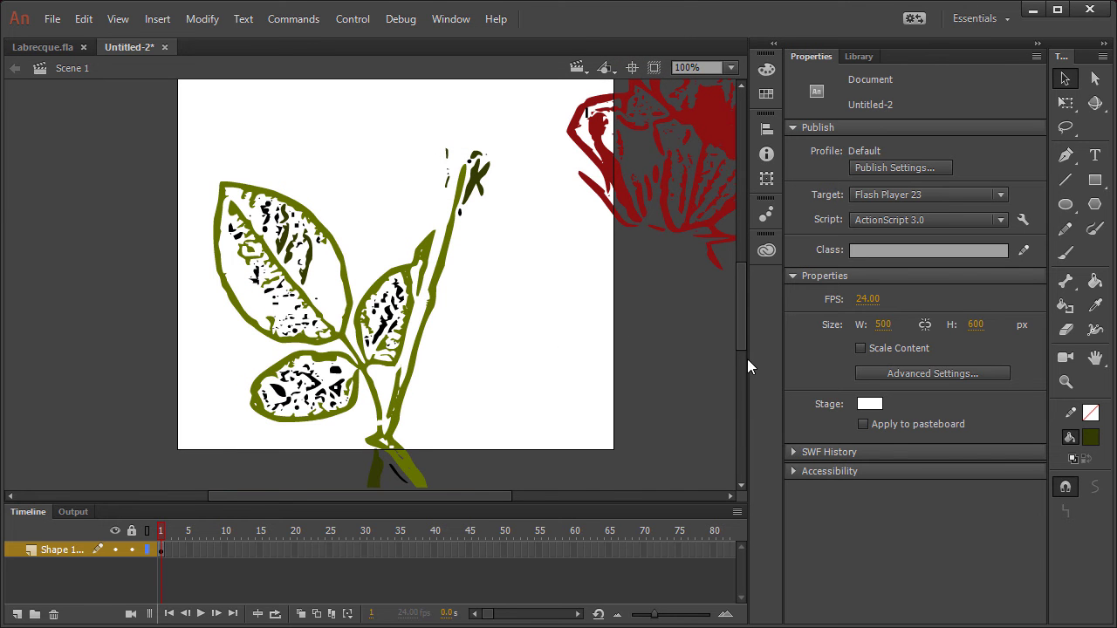
scroll(741, 309, up, 3)
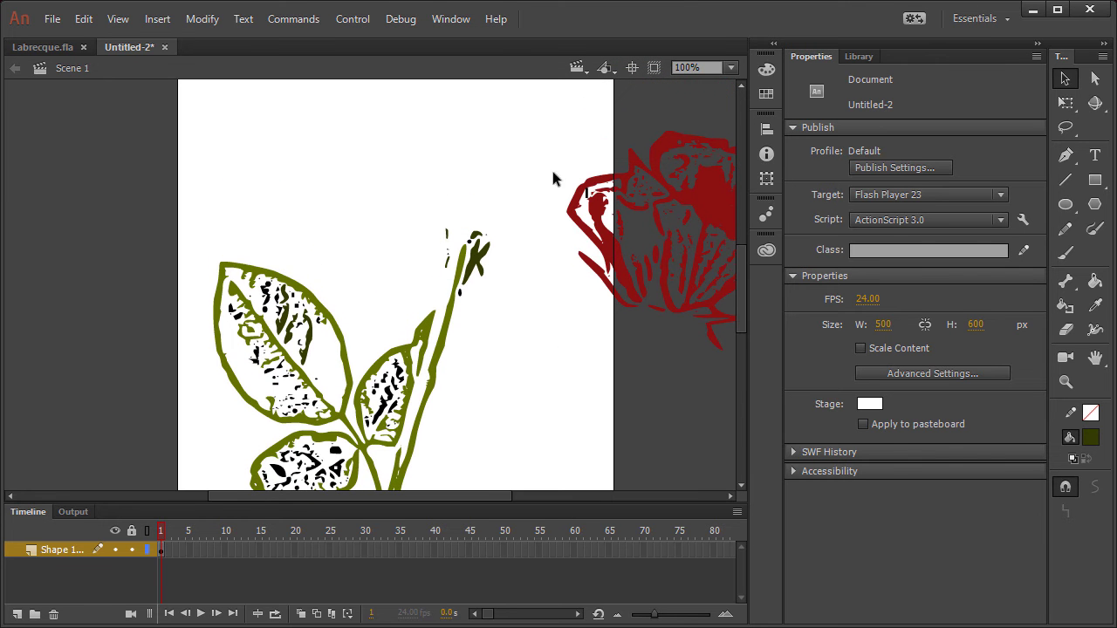
click(732, 68)
click(724, 82)
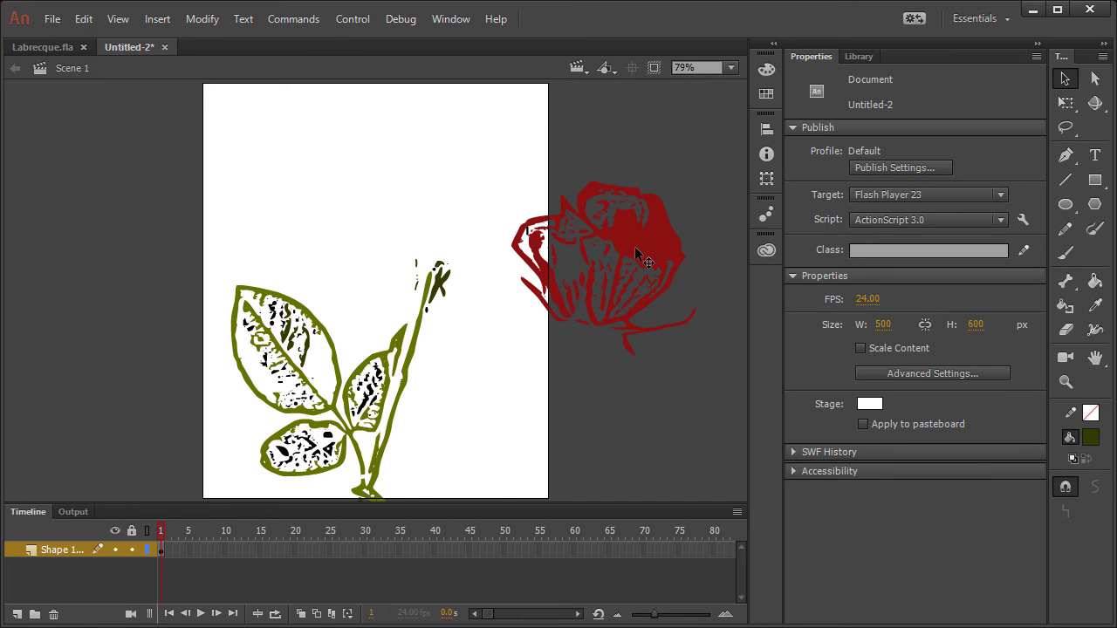
drag(556, 215, 494, 190)
click(598, 443)
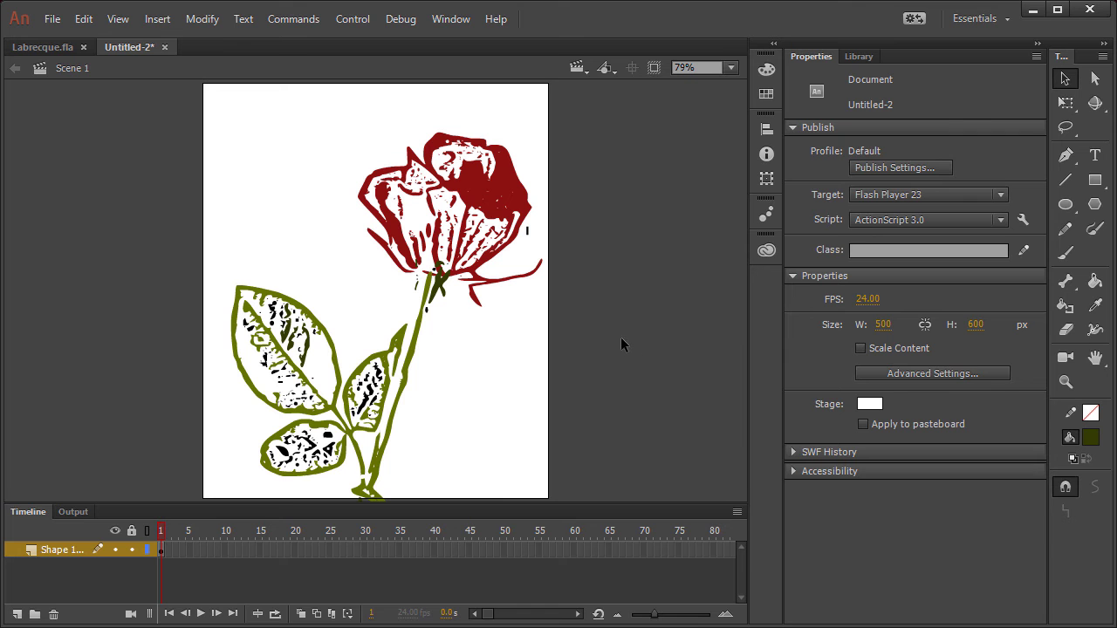
key(ctrl+a)
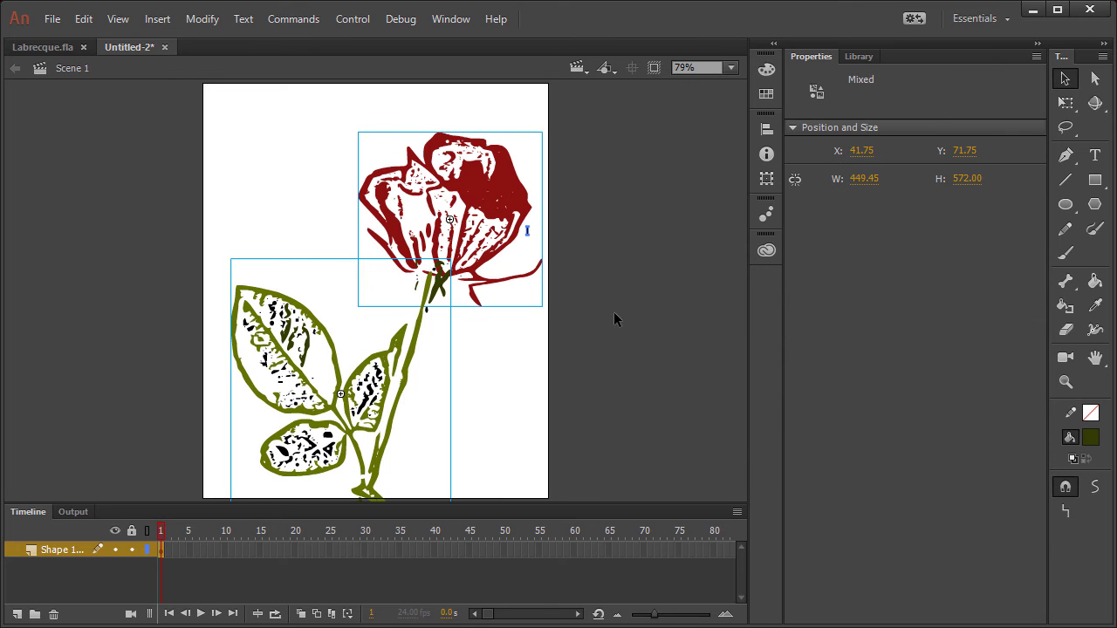
Distribute the Head and Stem to their own layers
right_click(494, 184)
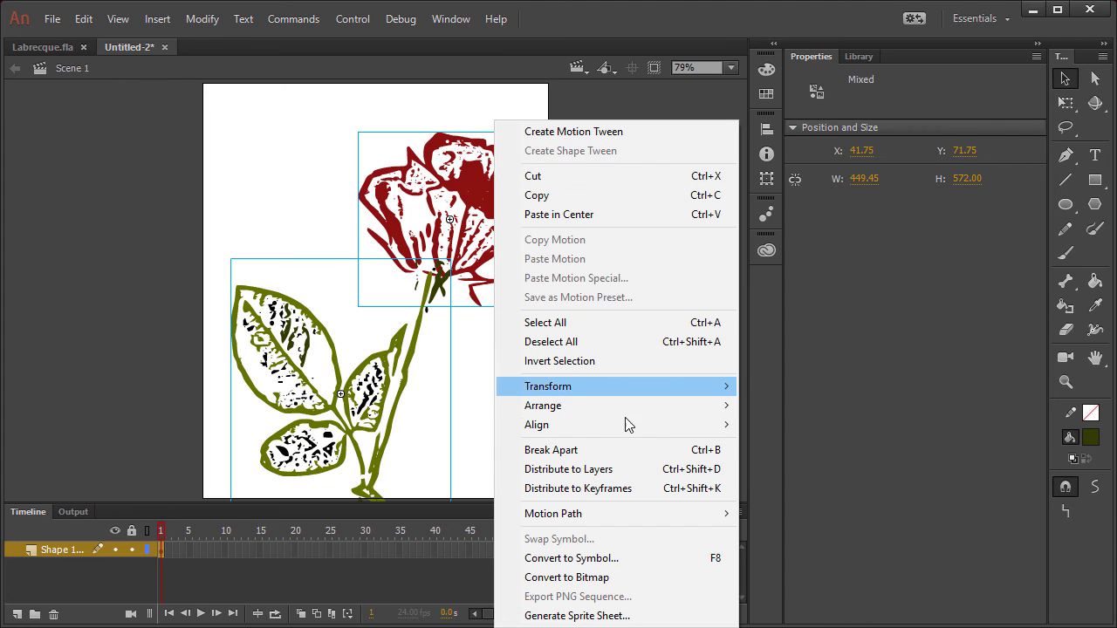
click(613, 473)
click(629, 425)
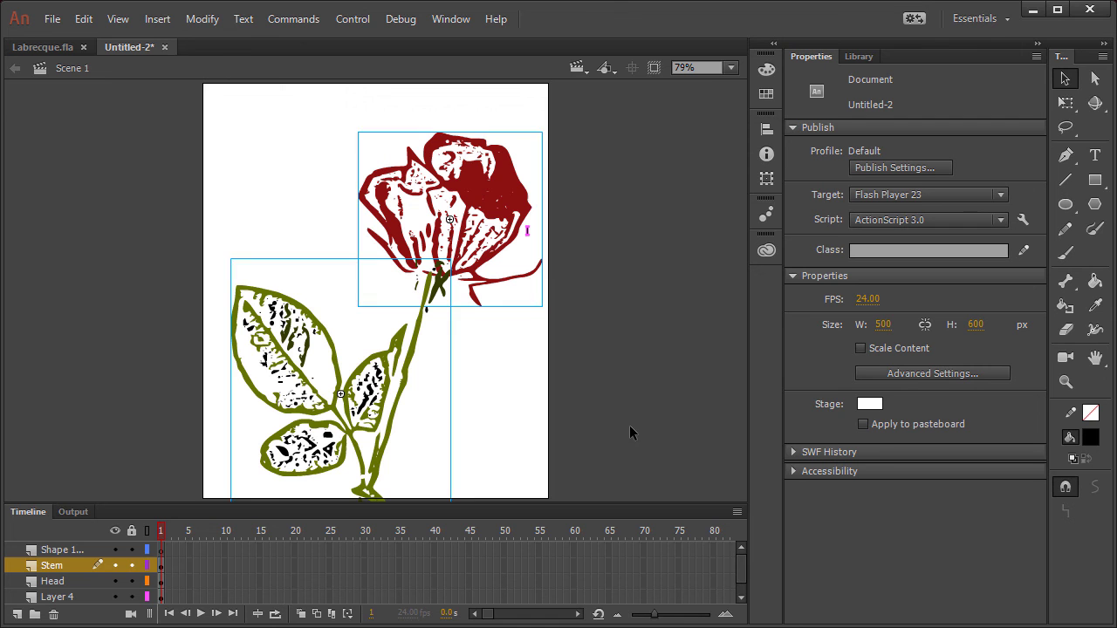
Enlarge the timeline and delete the empty Layer 4
drag(119, 494, 115, 476)
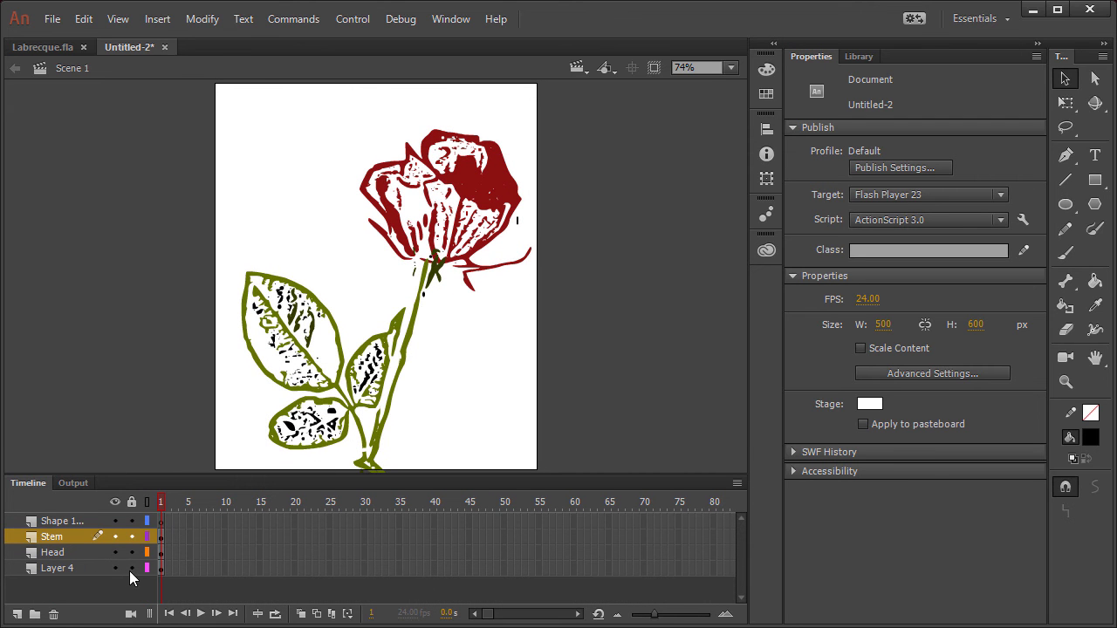
click(63, 553)
click(56, 544)
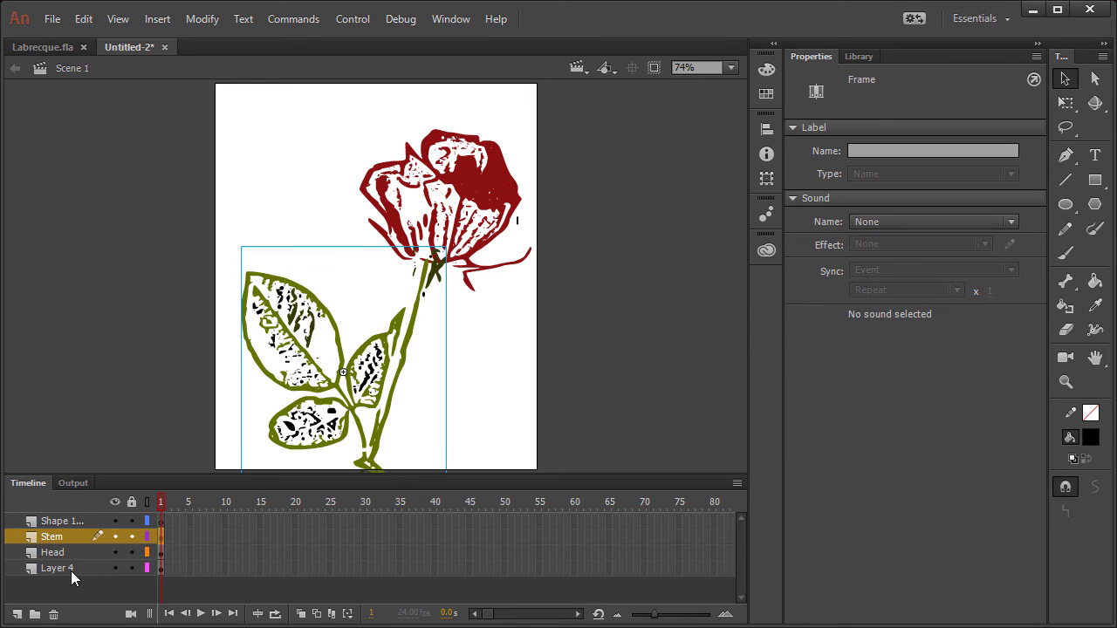
click(74, 570)
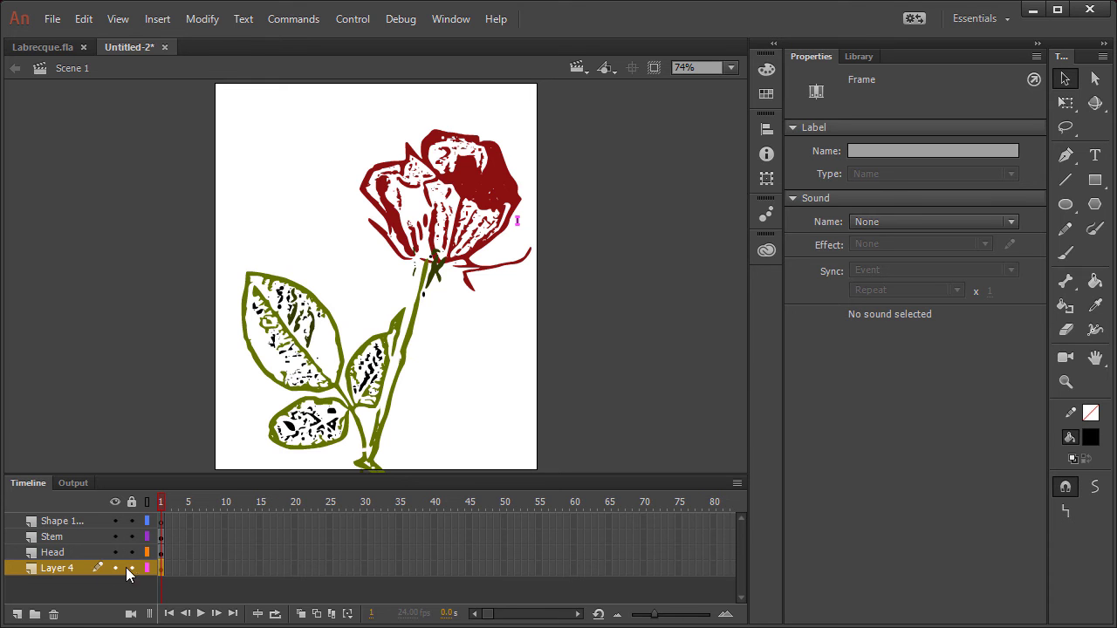
click(54, 614)
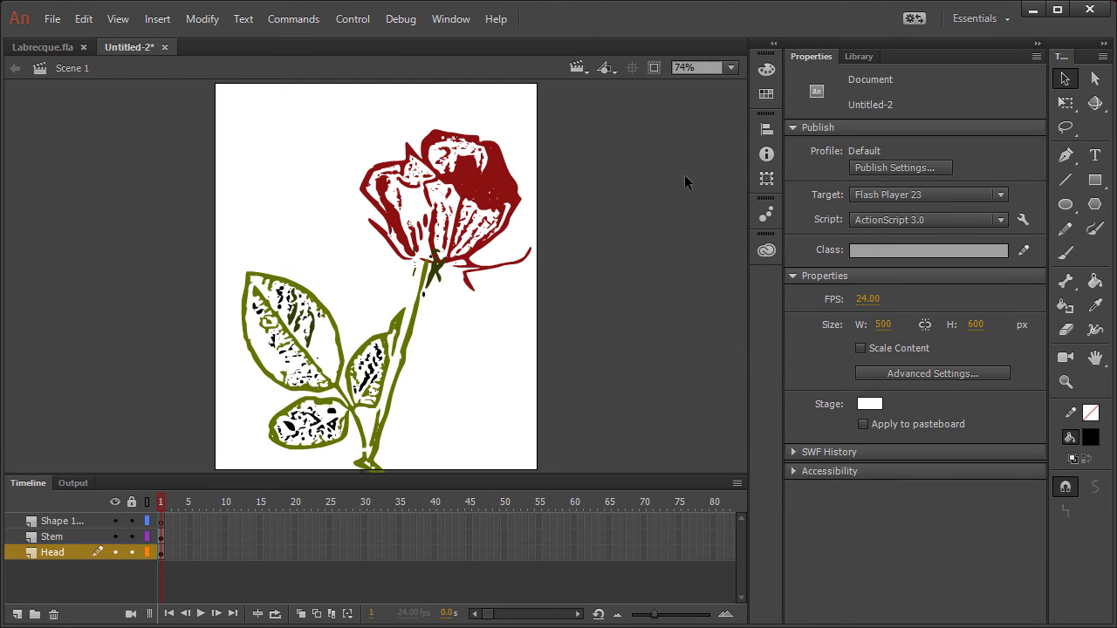
Set the stage background colour to a very dark red
click(767, 251)
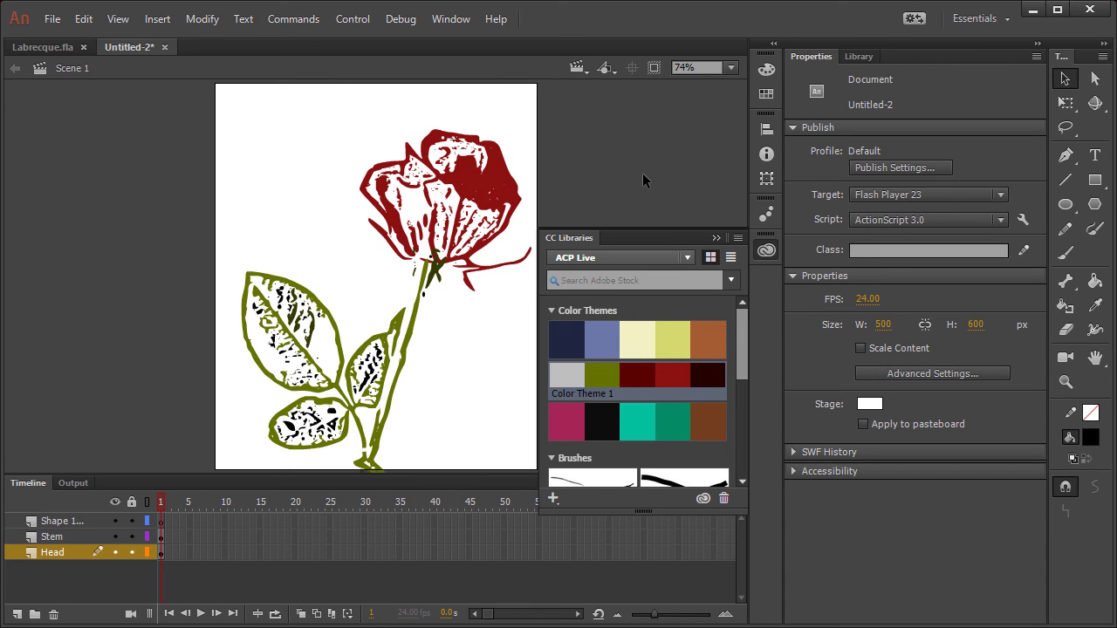
click(878, 404)
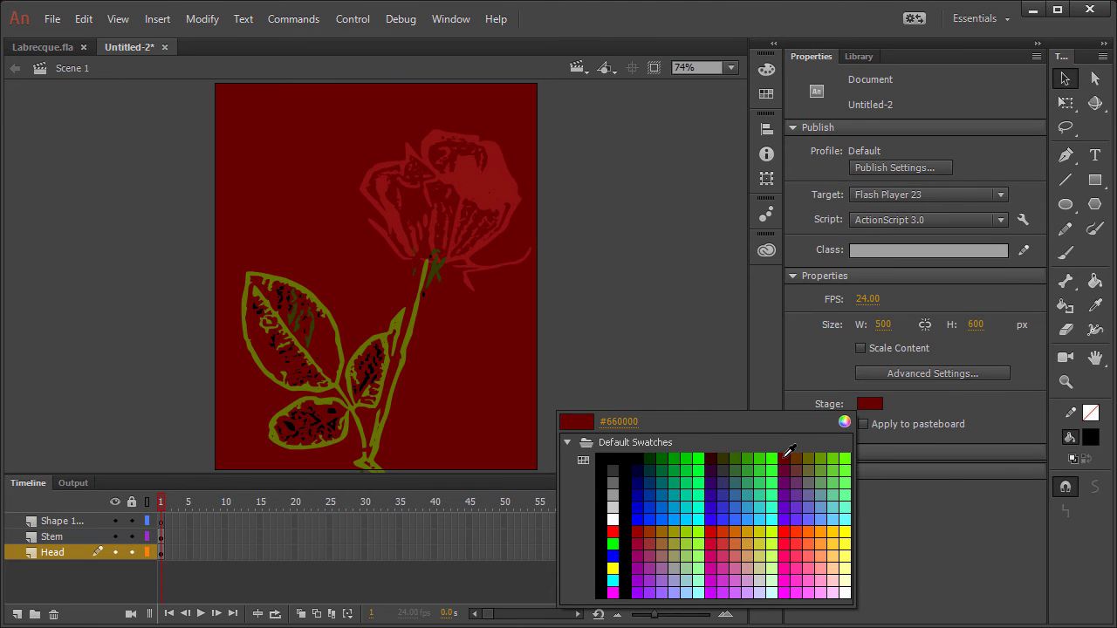
click(786, 454)
click(870, 406)
click(847, 421)
click(601, 382)
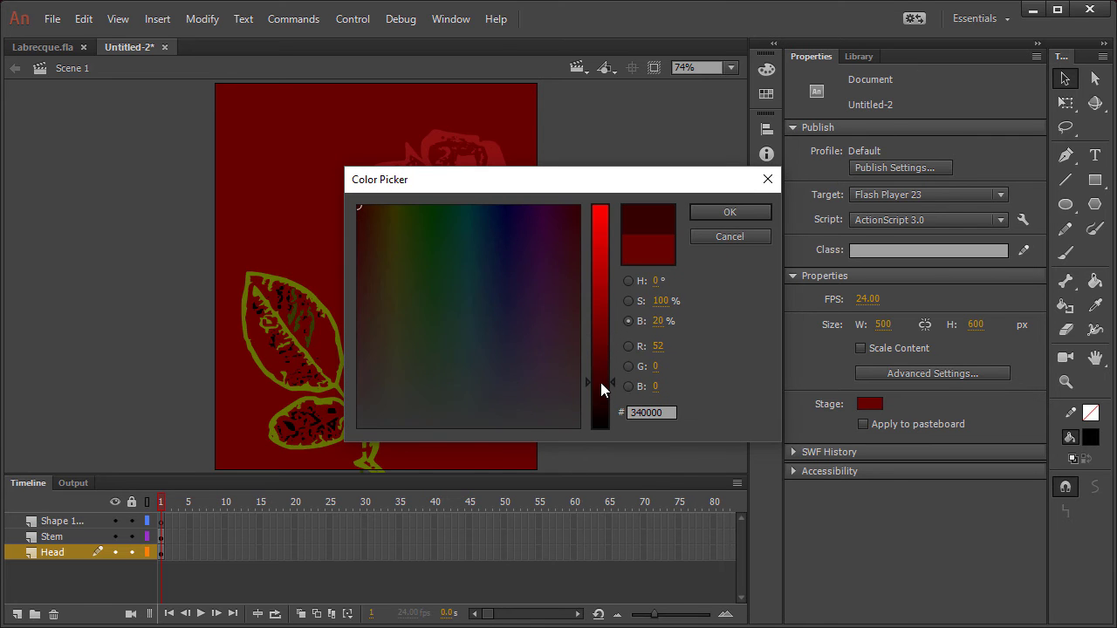
click(724, 219)
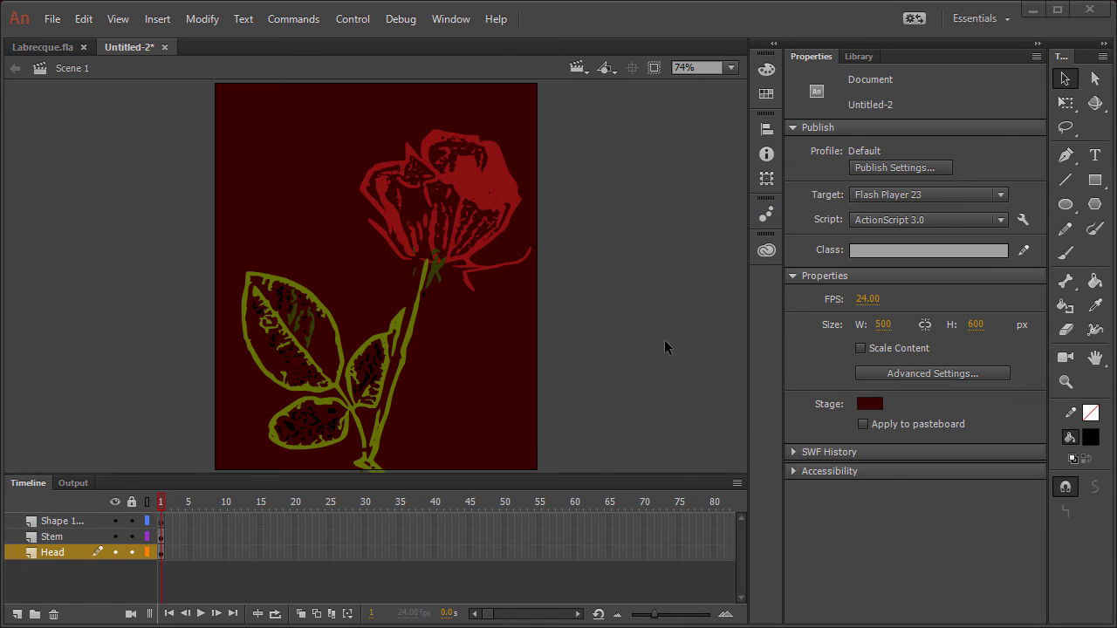
Move the rose head slightly up and left onto the stem, at X 352.60, Y 189.55
click(472, 195)
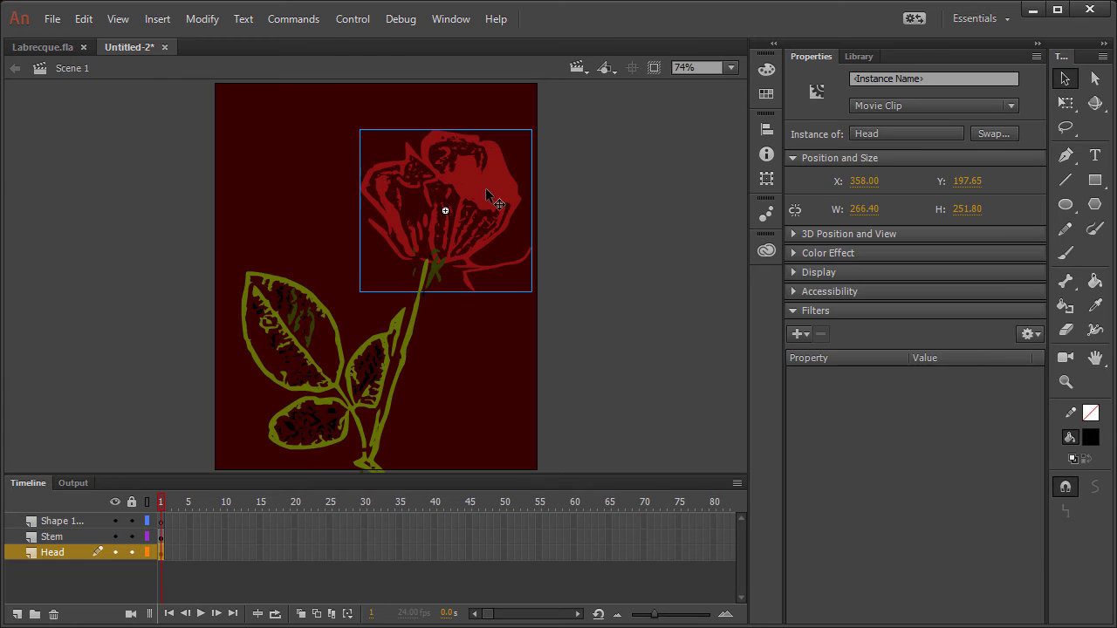
drag(481, 192, 471, 187)
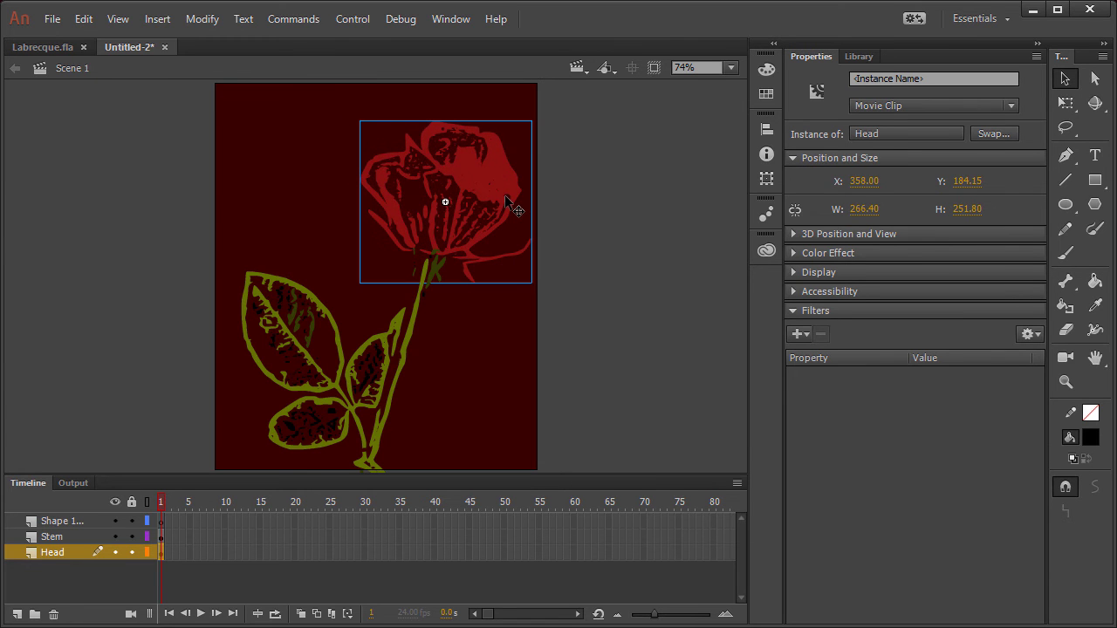
key(Left)
key(Left)
key(Left)
key(Left)
key(Left)
key(Down)
key(Down)
key(Down)
key(Down)
key(Down)
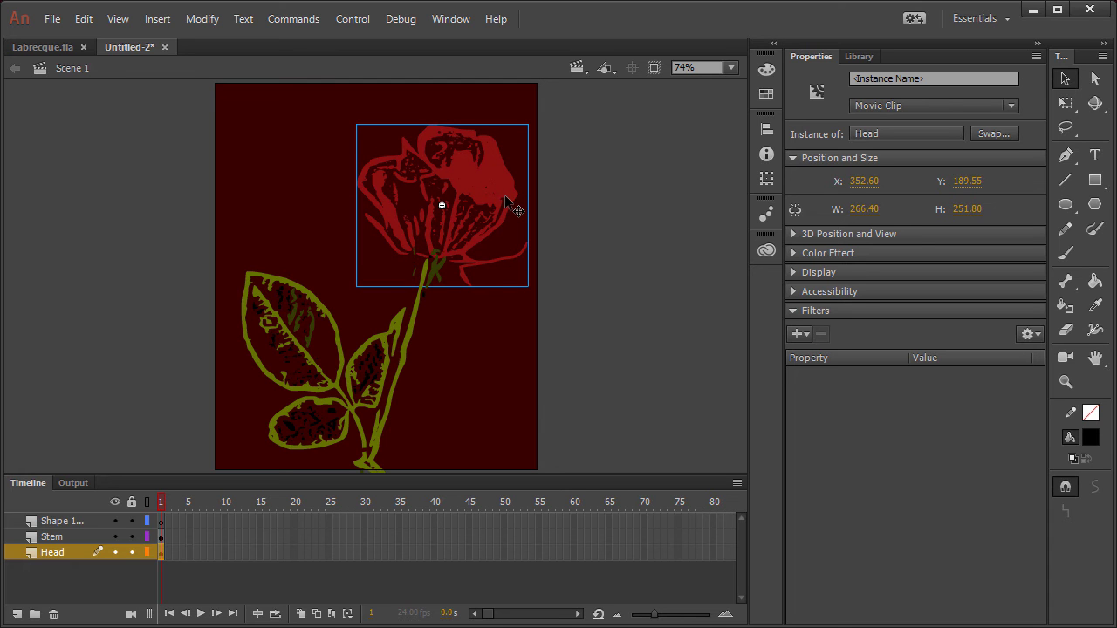
click(603, 214)
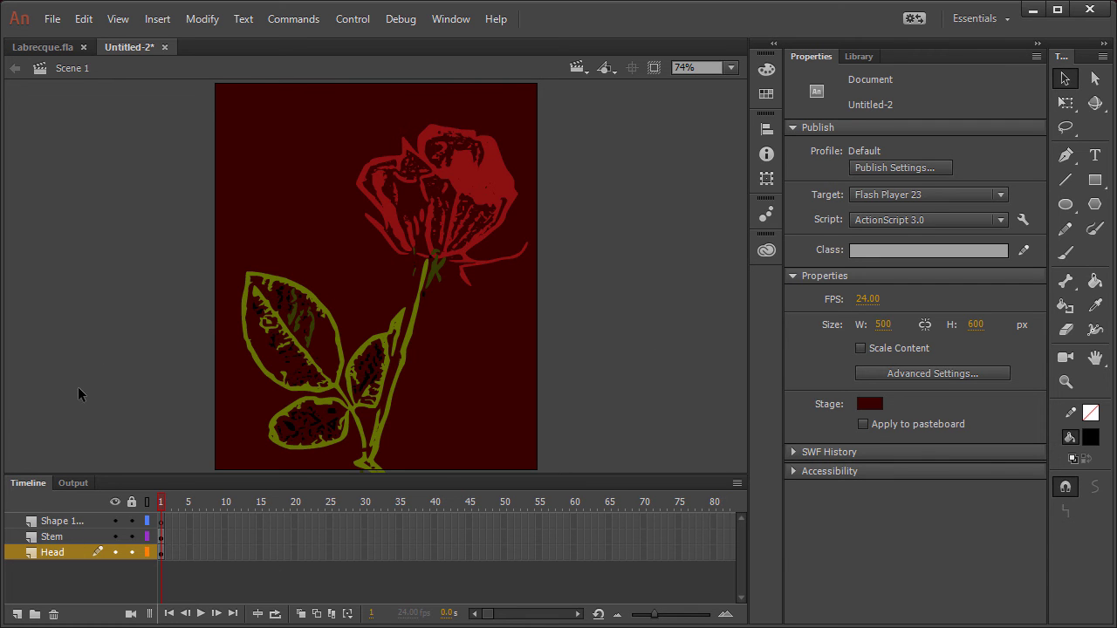
Move the Shape 1 layer below Head, rename it BG, and lock the Stem and Head layers
drag(58, 521, 49, 564)
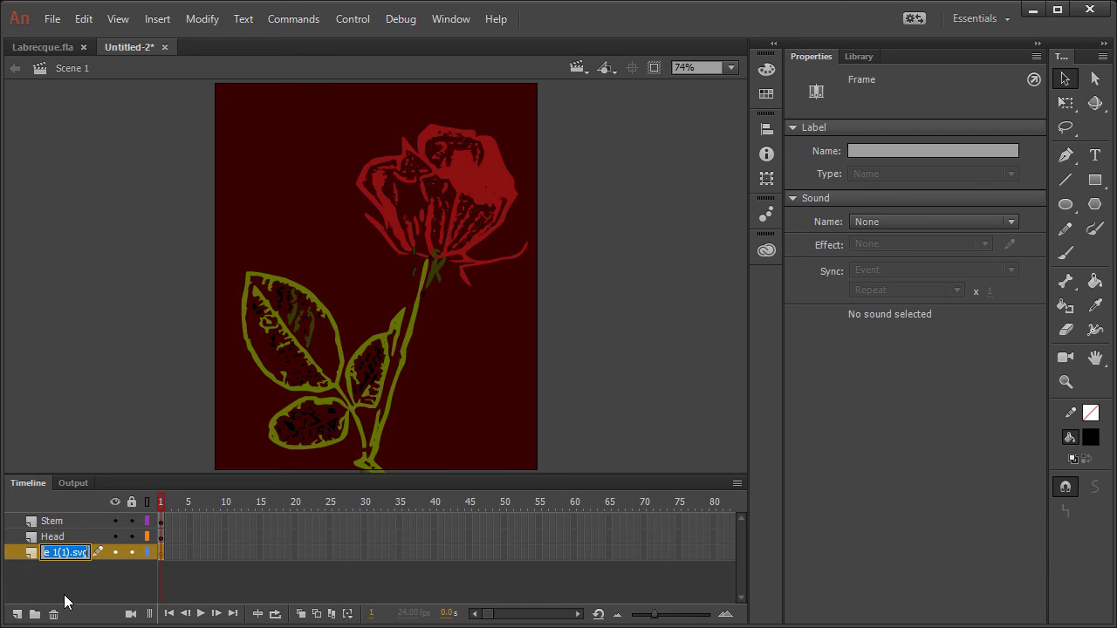
text(BG)
click(111, 600)
click(131, 521)
click(130, 537)
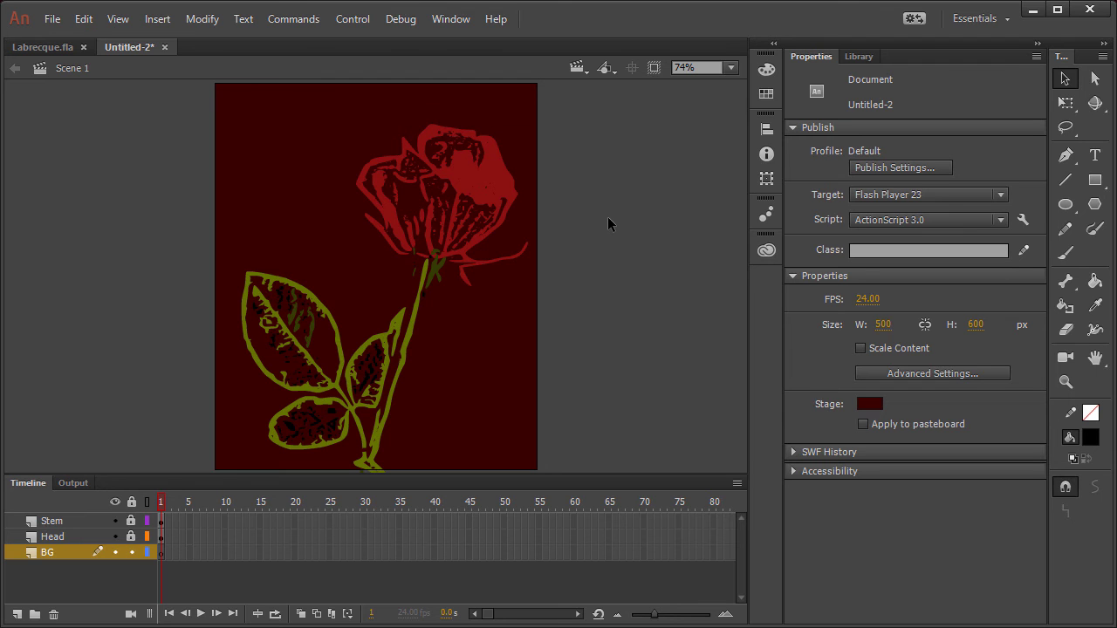
Set the stage zoom to 50%
click(732, 67)
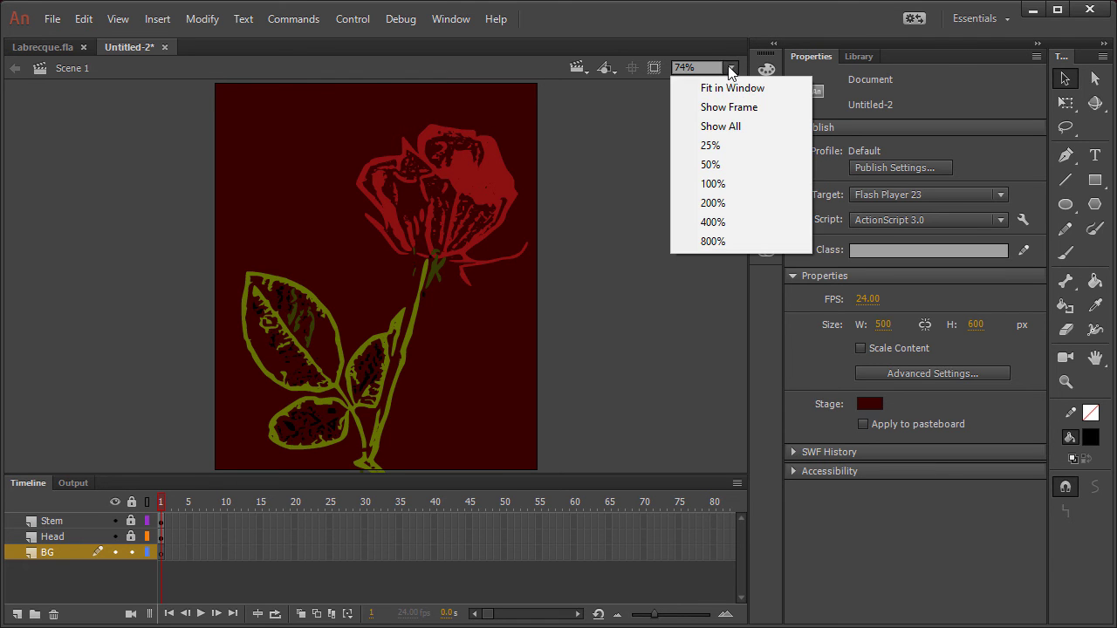
click(732, 50)
click(732, 67)
click(765, 168)
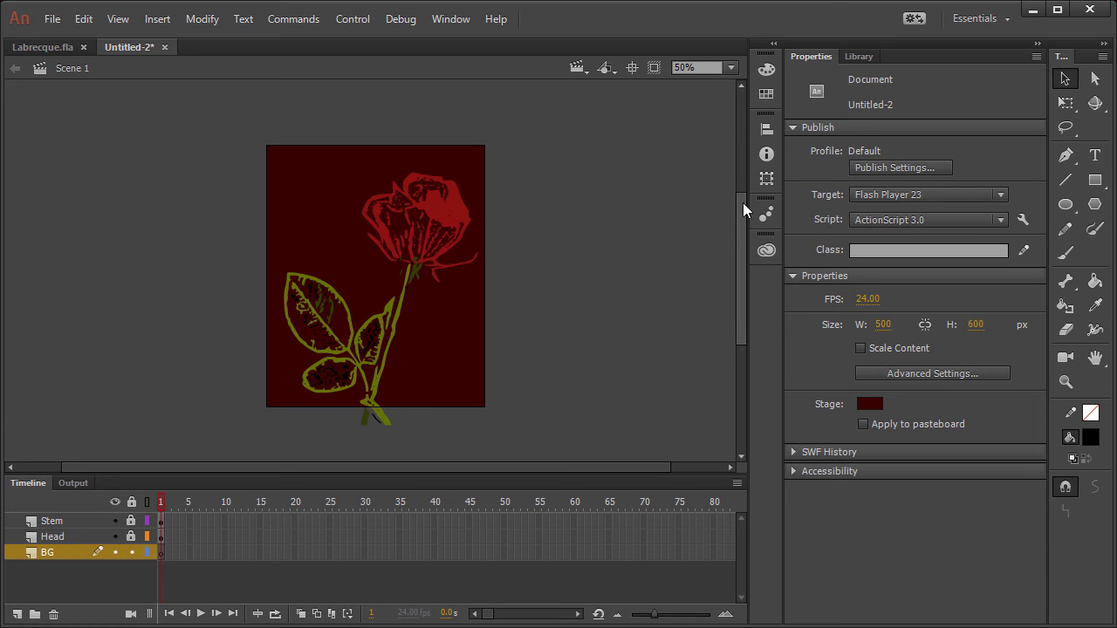
Switch to the Paint Brush with object drawing and draw-as-fill, picking #260101 from Color Theme 1
click(1095, 228)
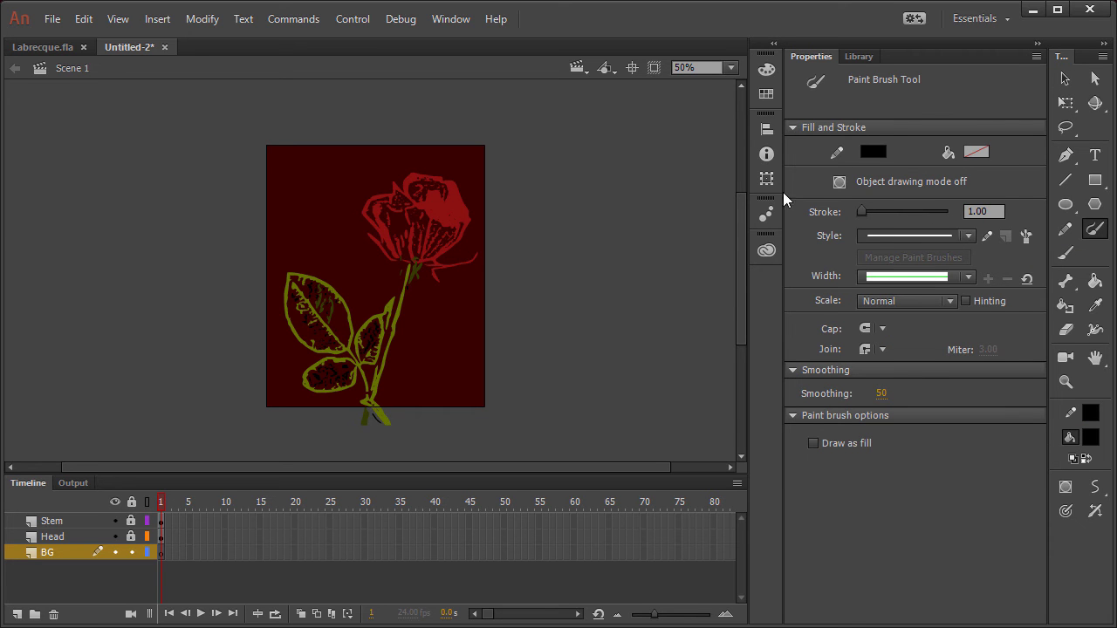
click(841, 182)
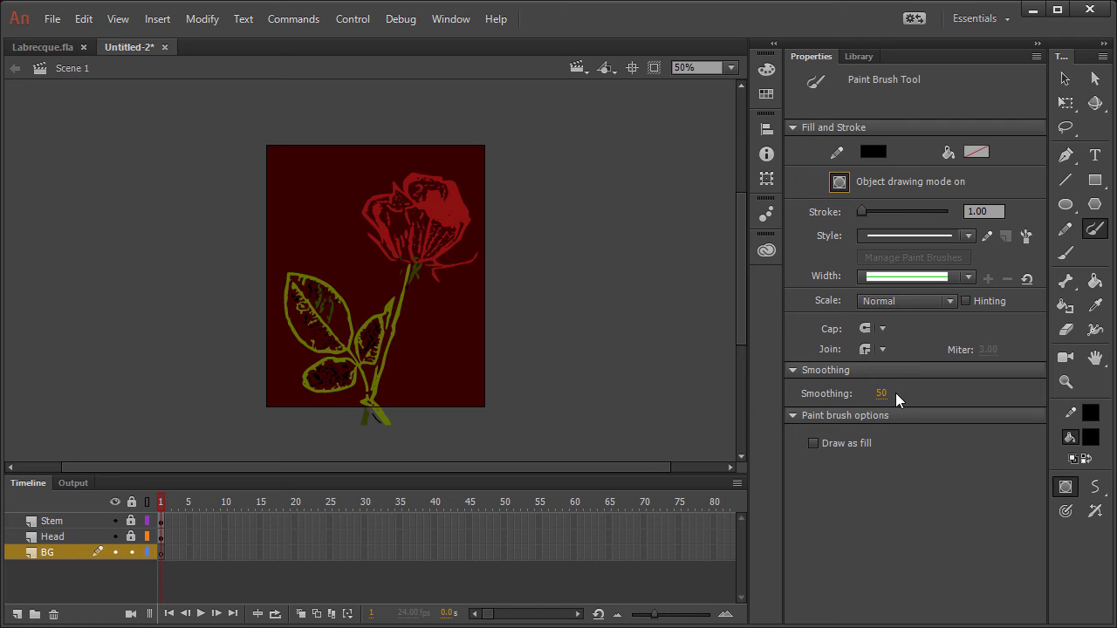
click(814, 443)
click(767, 251)
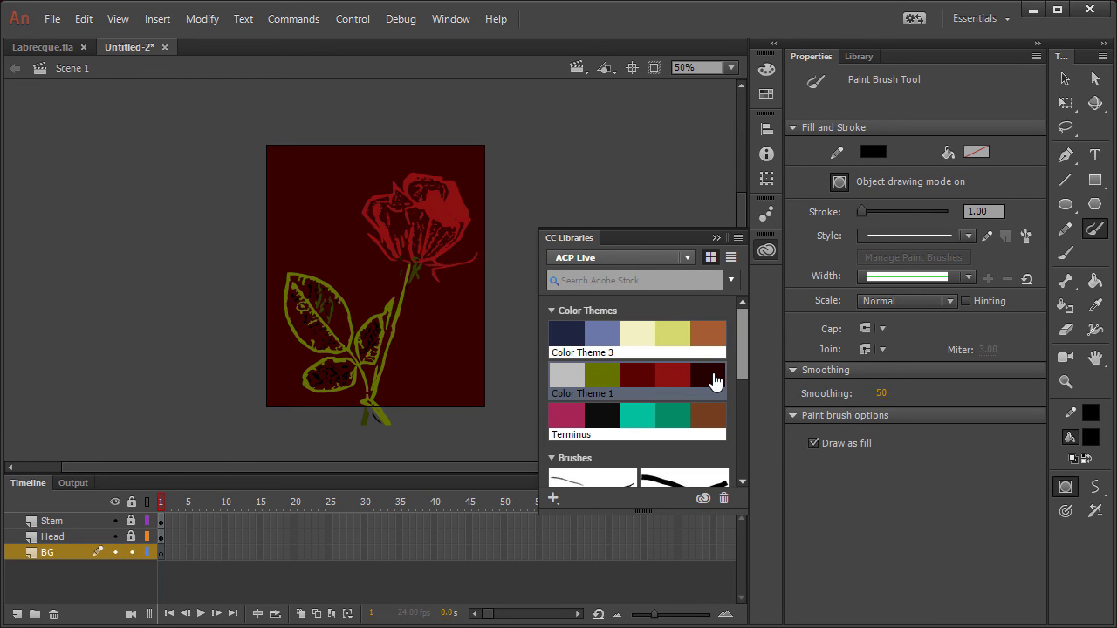
mouse_move(707, 381)
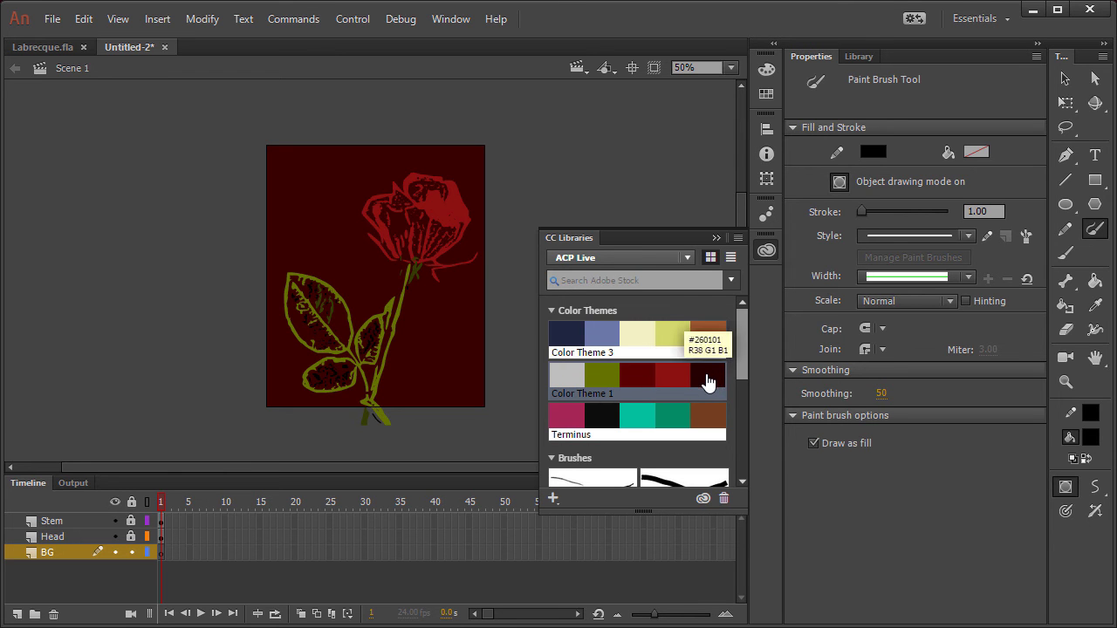
click(709, 382)
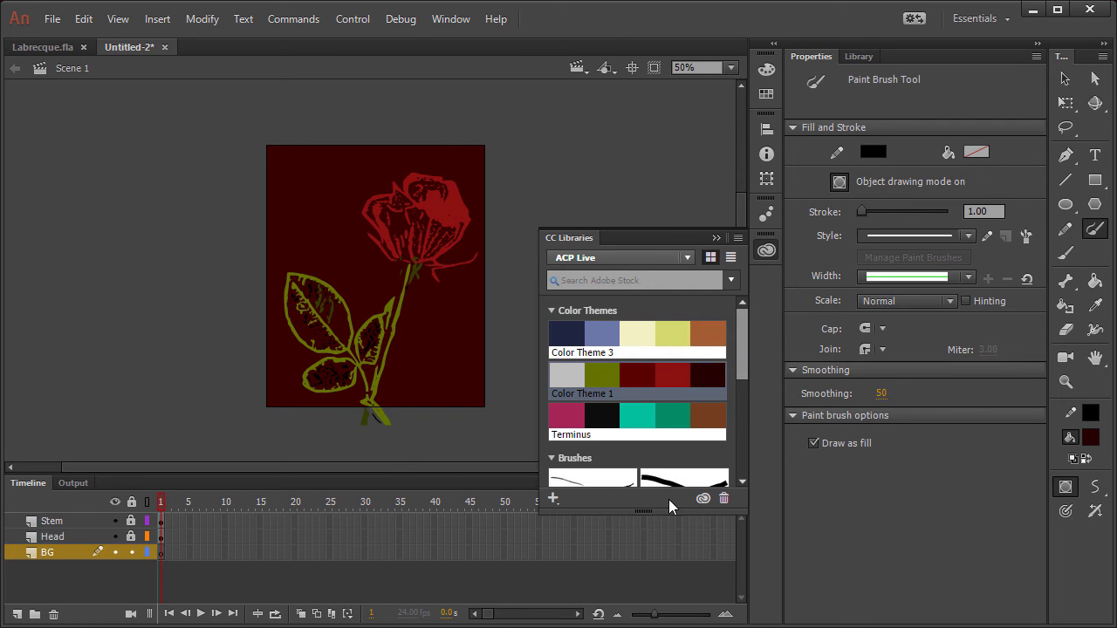
Make dark red #260101 the brush colour and set the stroke size to 35.30
click(873, 152)
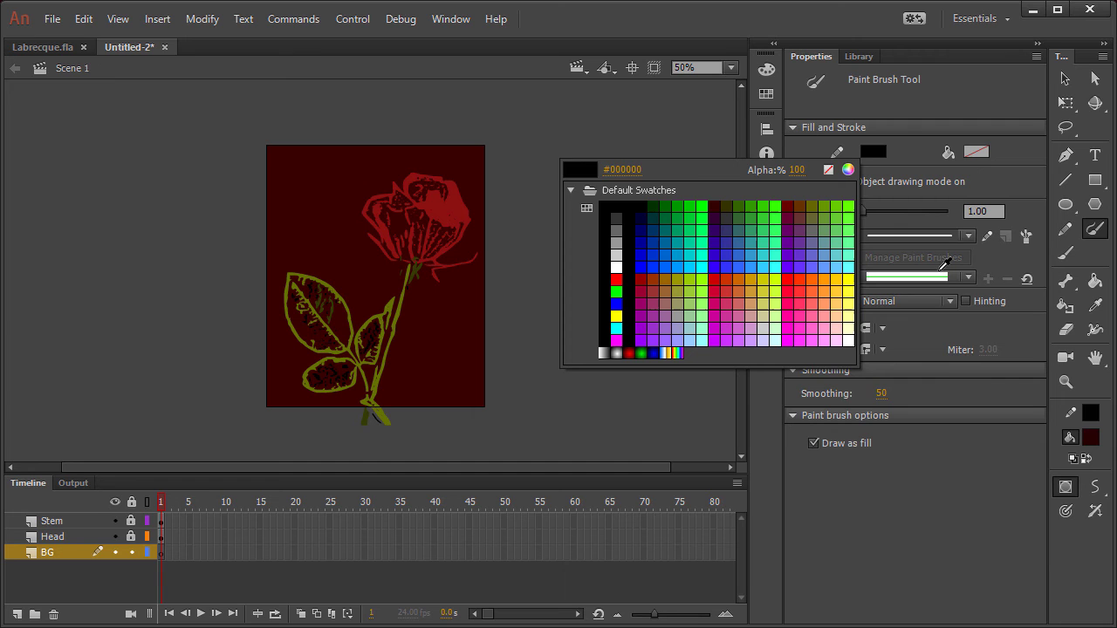
click(897, 250)
click(766, 251)
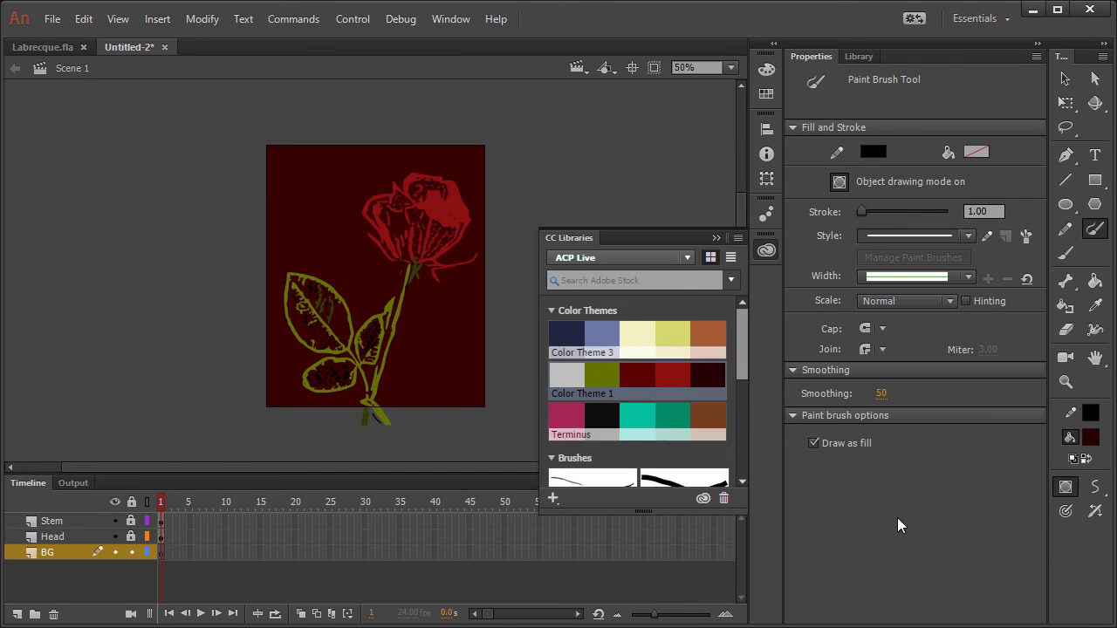
click(873, 154)
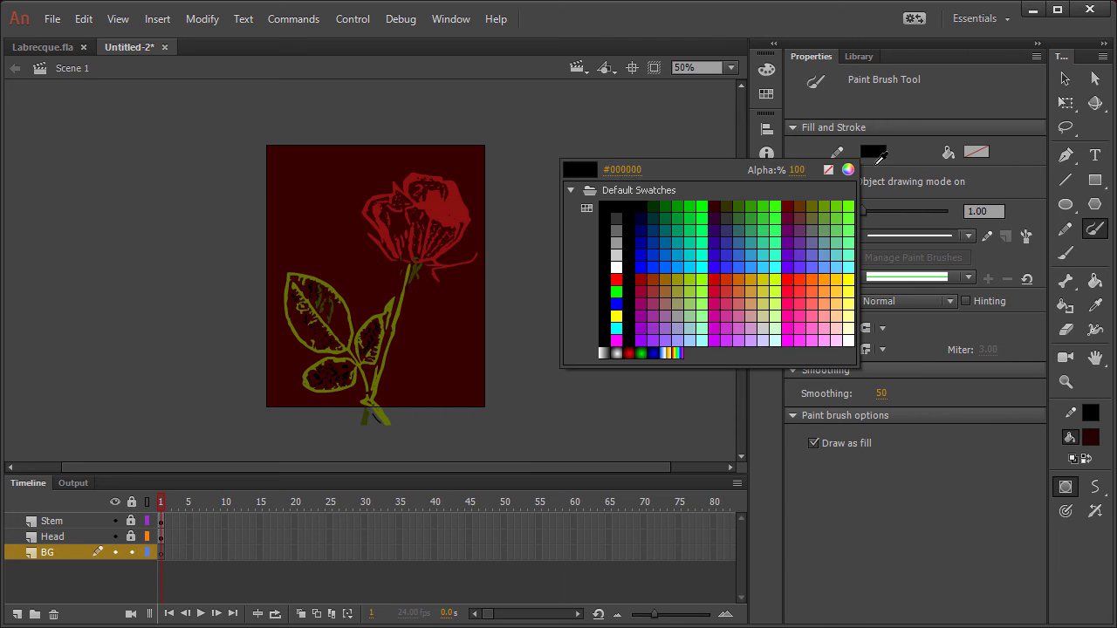
click(1093, 439)
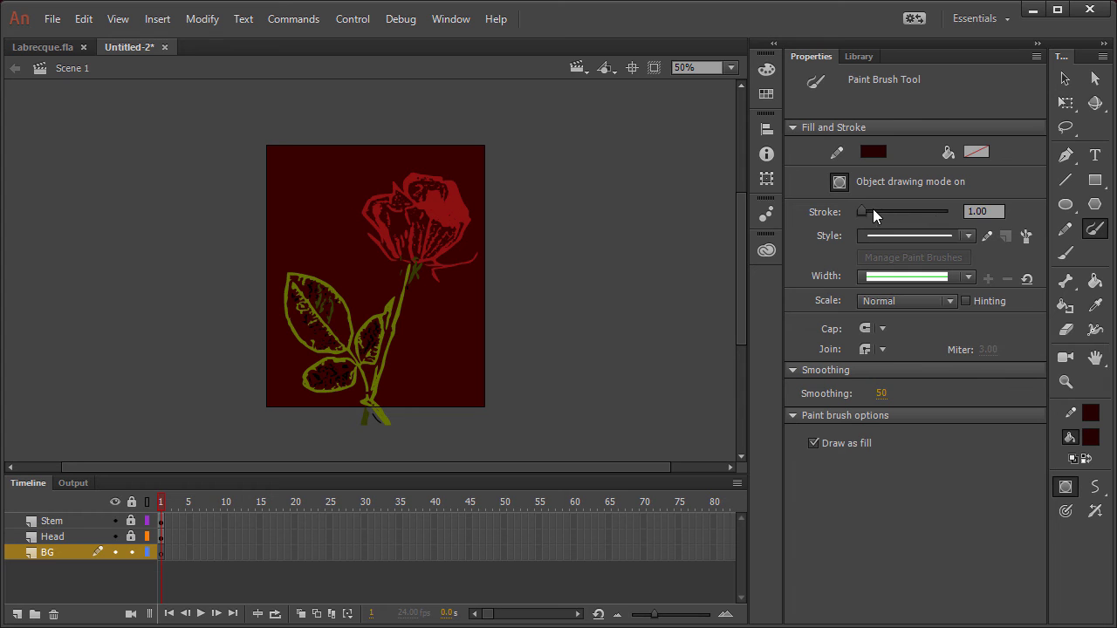
drag(862, 211, 877, 212)
click(765, 251)
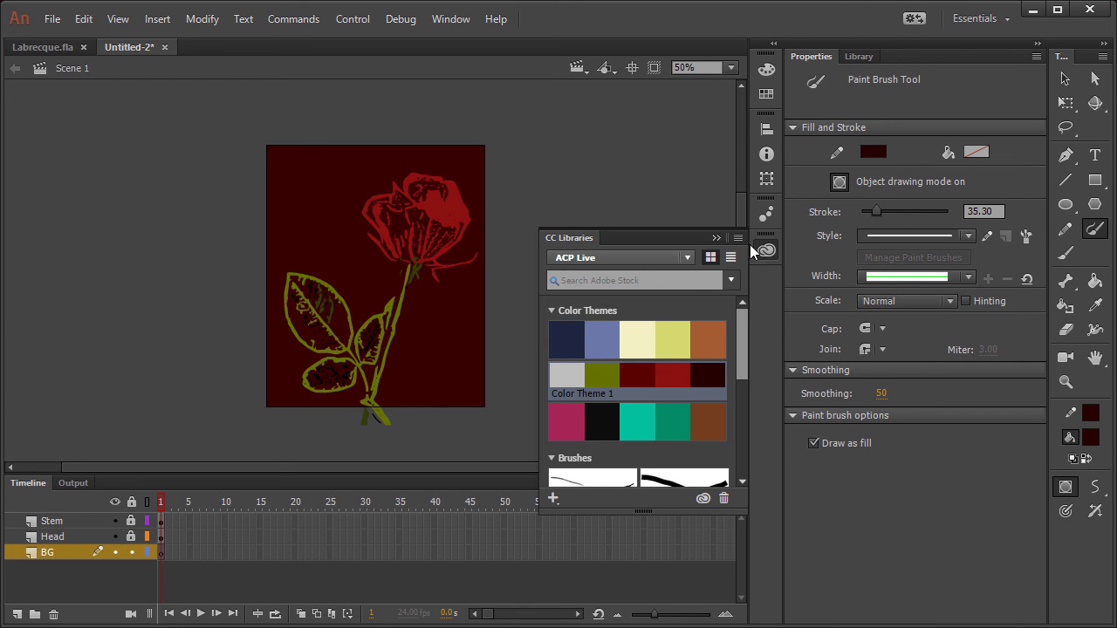
Choose the Brush 1 vector style and paint broad dark red strokes diagonally across the stage
drag(740, 326, 748, 379)
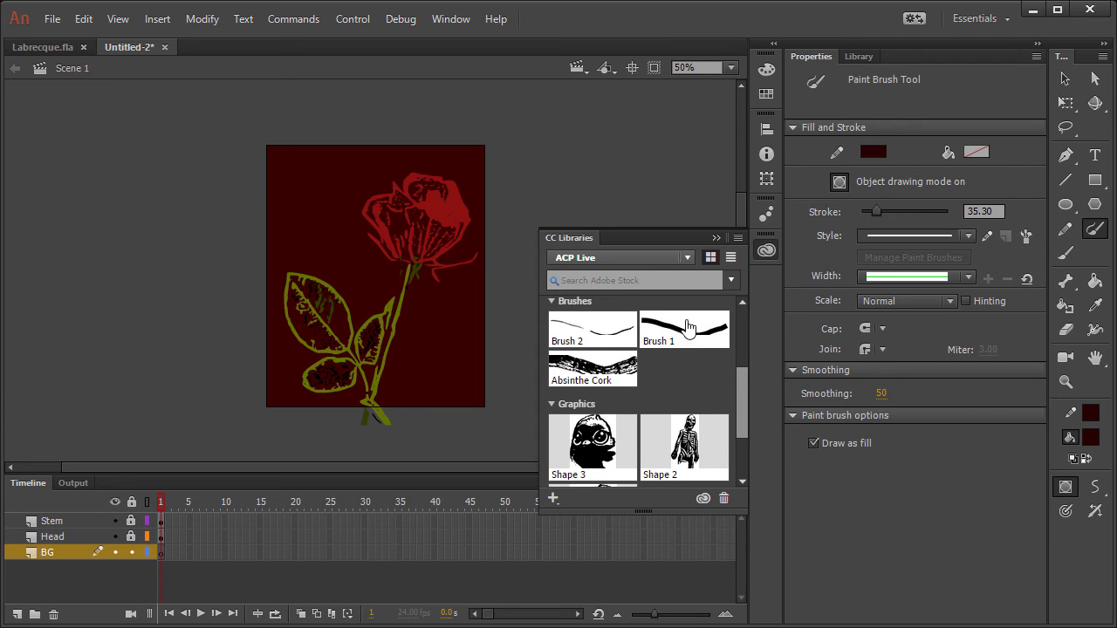
click(673, 328)
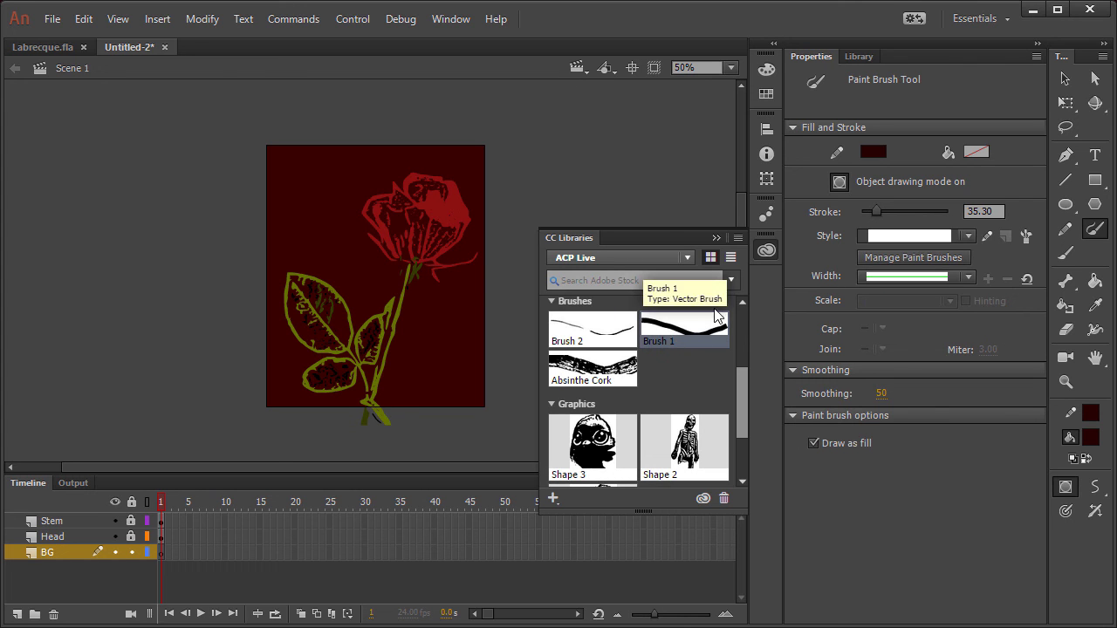
click(717, 238)
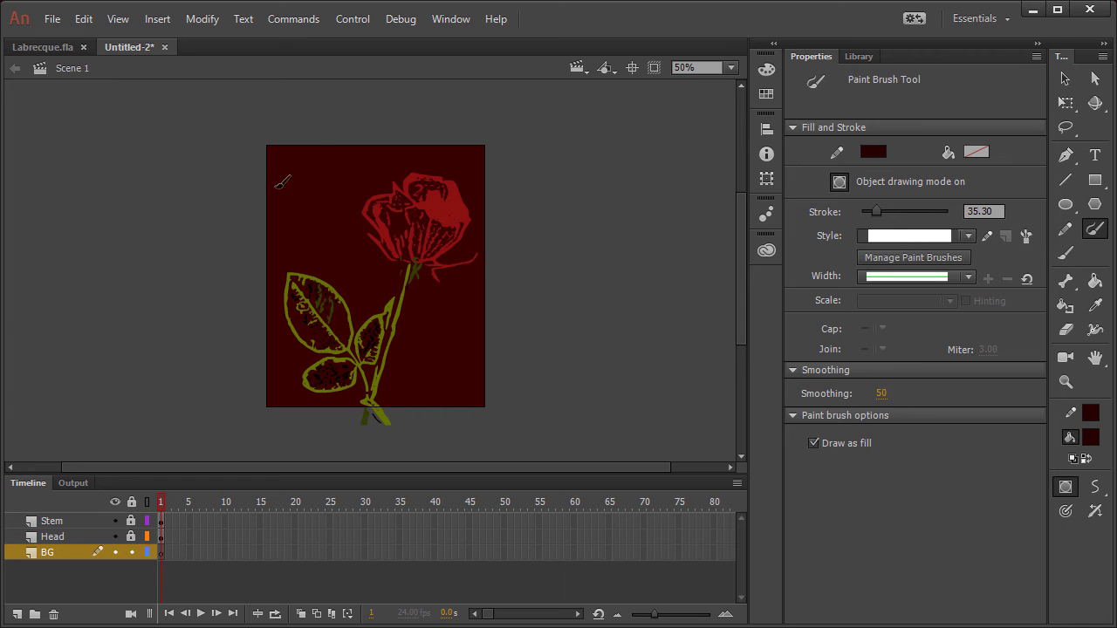
mouse_move(289, 163)
mouse_down()
mouse_move(228, 302)
mouse_move(410, 262)
mouse_move(563, 207)
mouse_move(424, 381)
mouse_move(401, 459)
mouse_up()
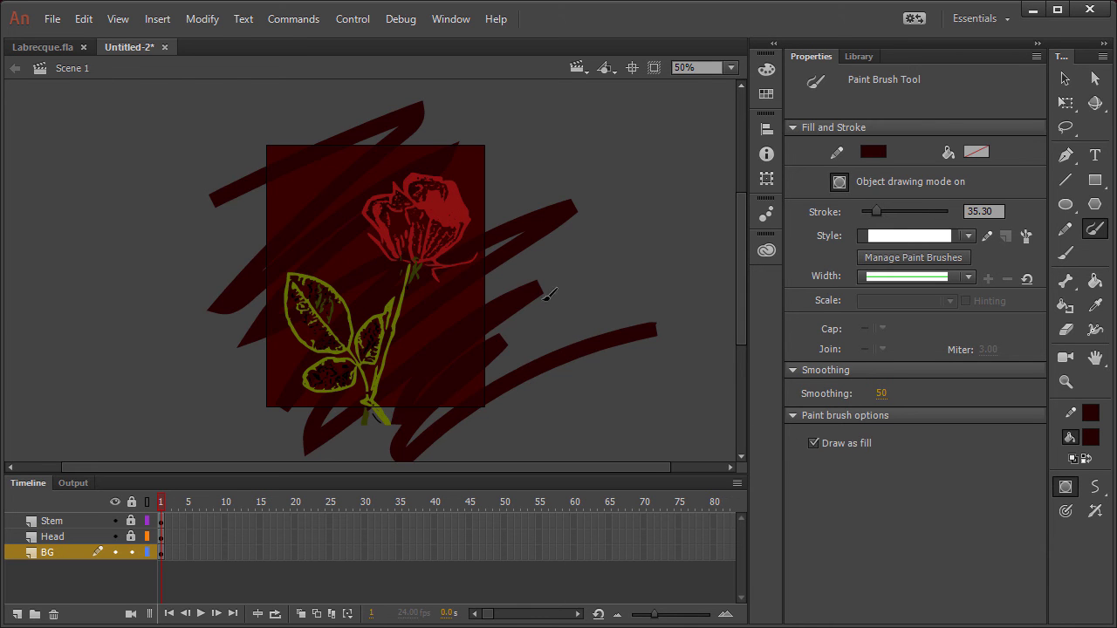
Select the BG brush strokes and lower their fill alpha to 84%
click(1065, 79)
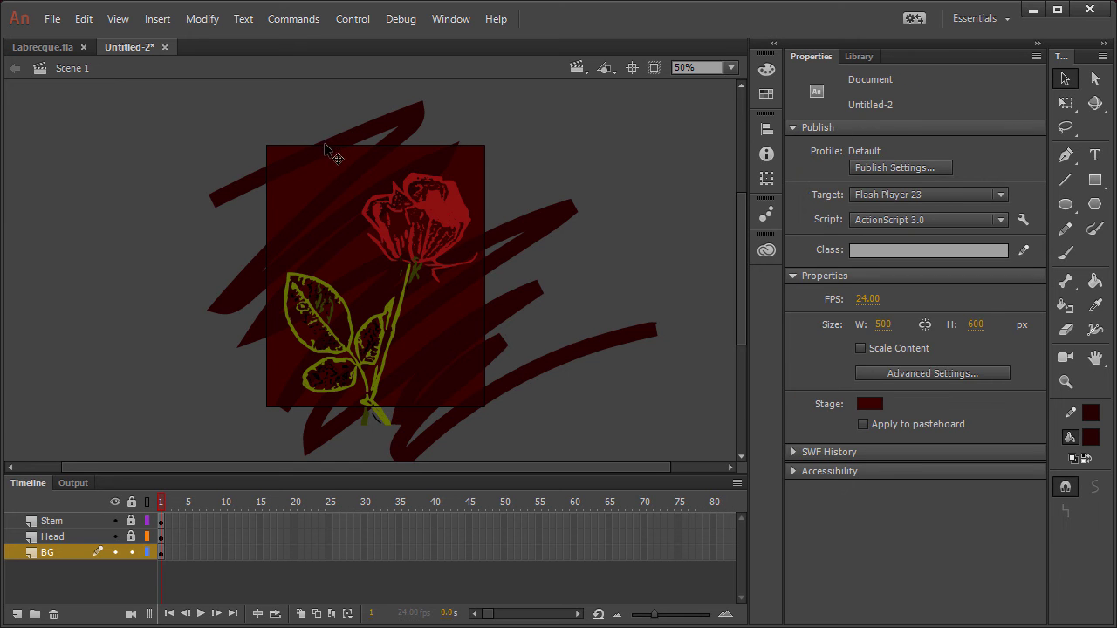
click(332, 180)
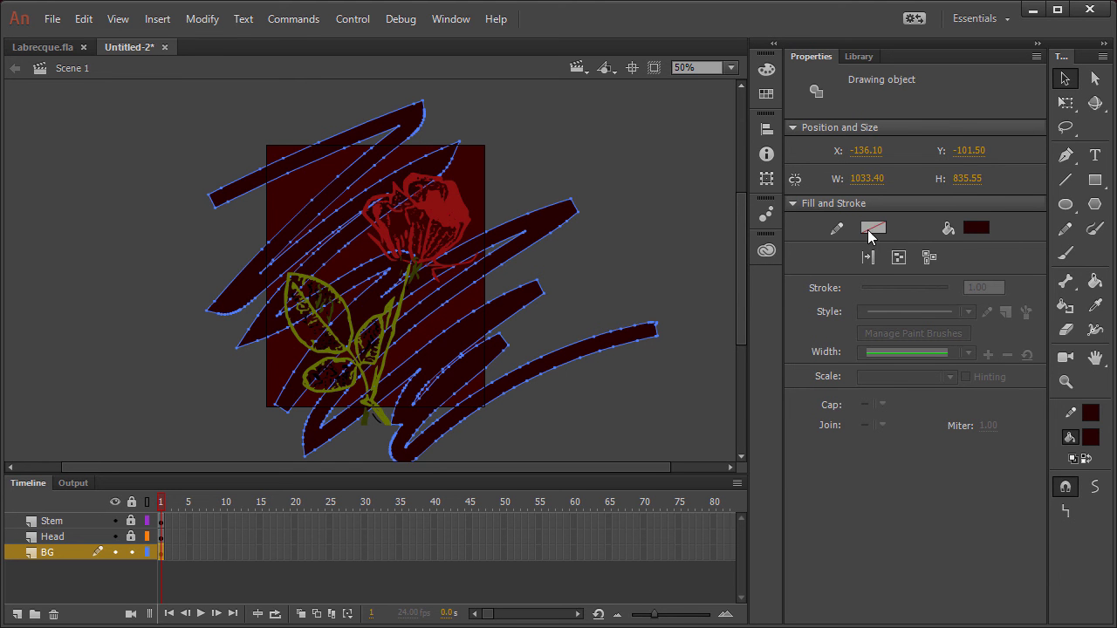
click(601, 232)
key(ctrl+a)
click(974, 228)
drag(902, 253, 889, 252)
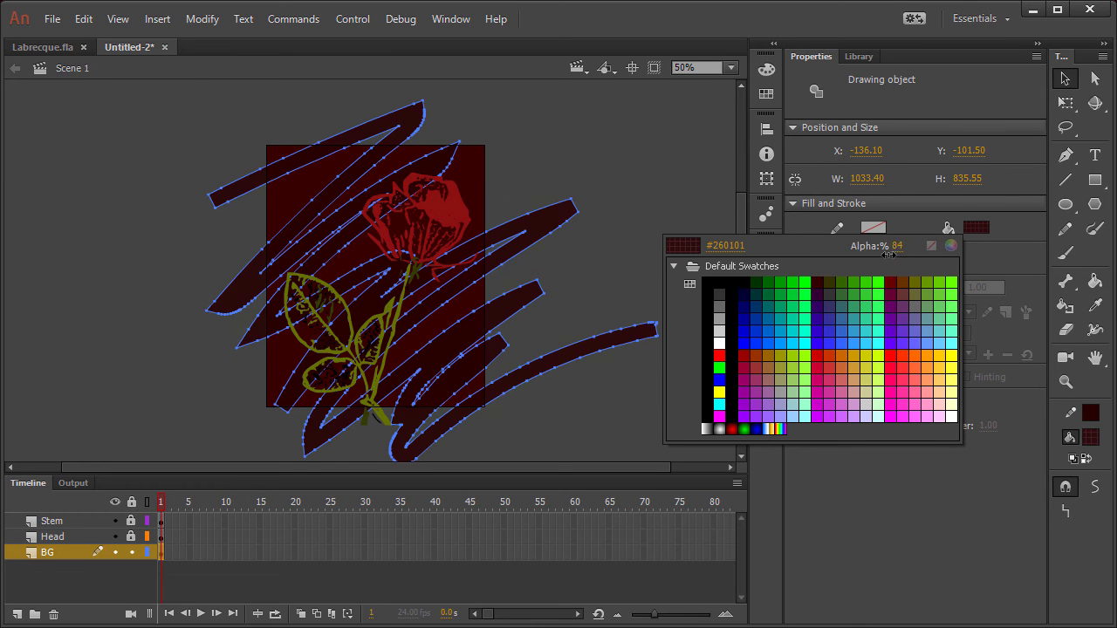
click(665, 202)
click(728, 348)
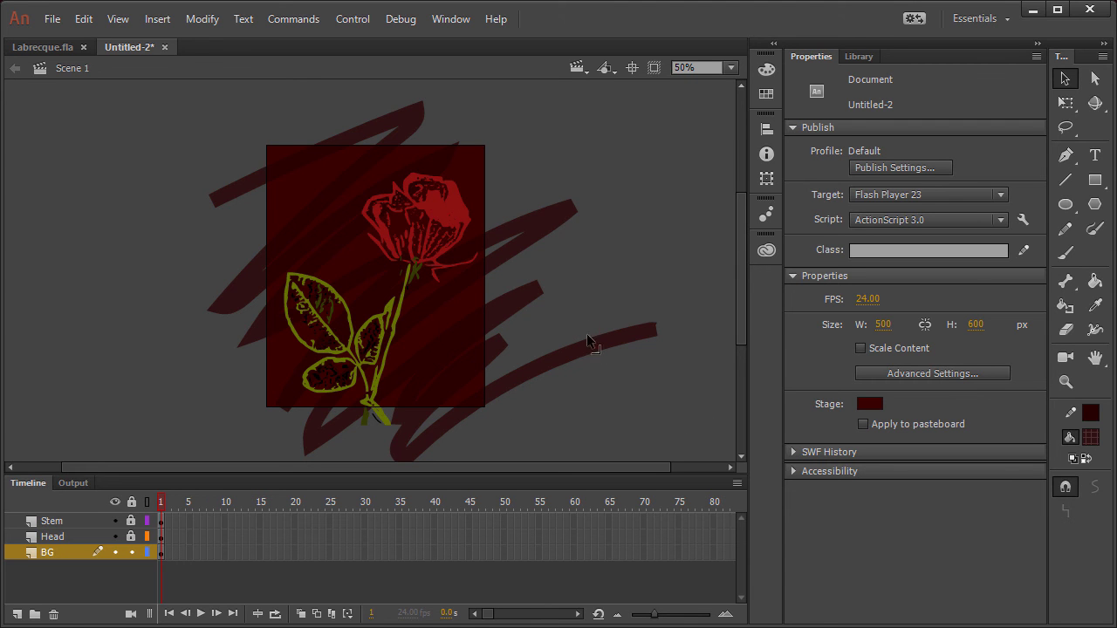
click(613, 353)
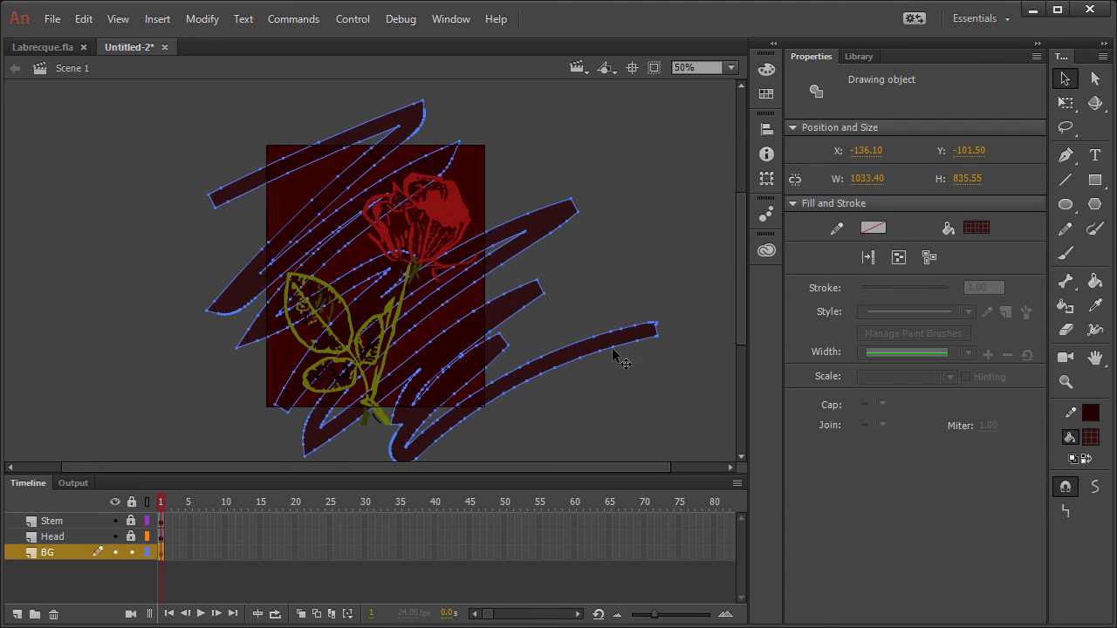
click(666, 228)
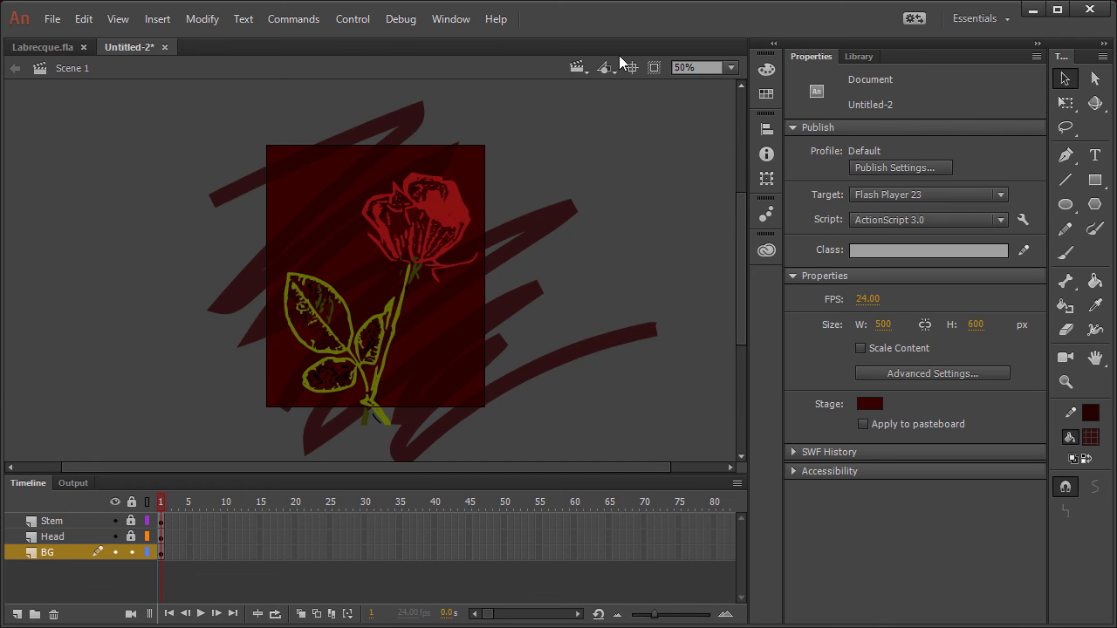
Fit the stage in the window, clip content outside the stage, and shrink the timeline
click(731, 68)
click(731, 87)
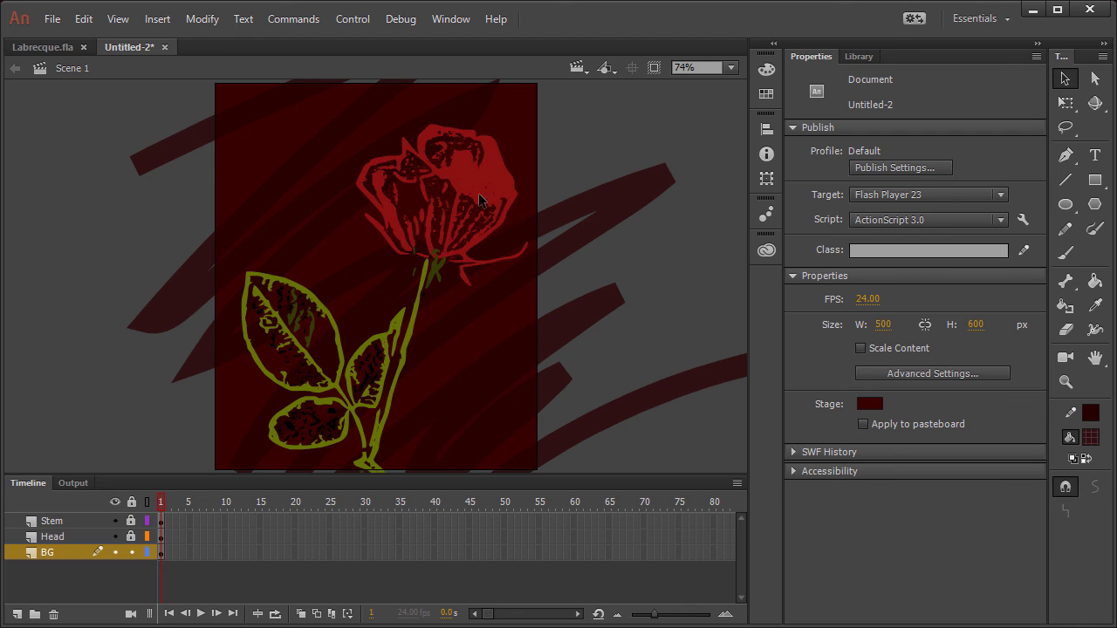
click(652, 68)
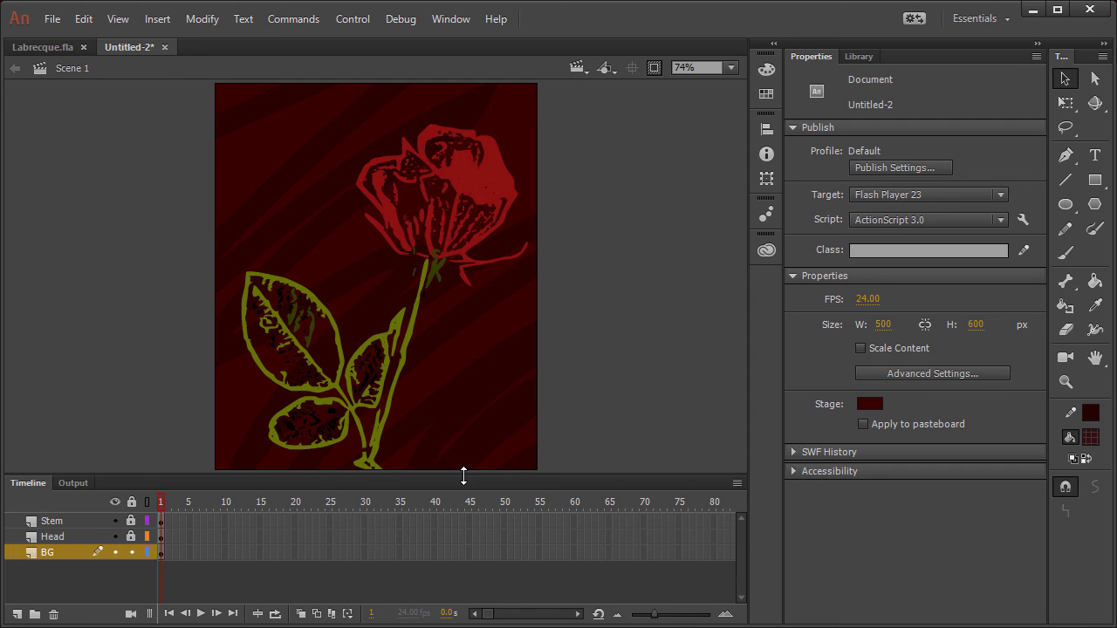
drag(463, 475, 463, 507)
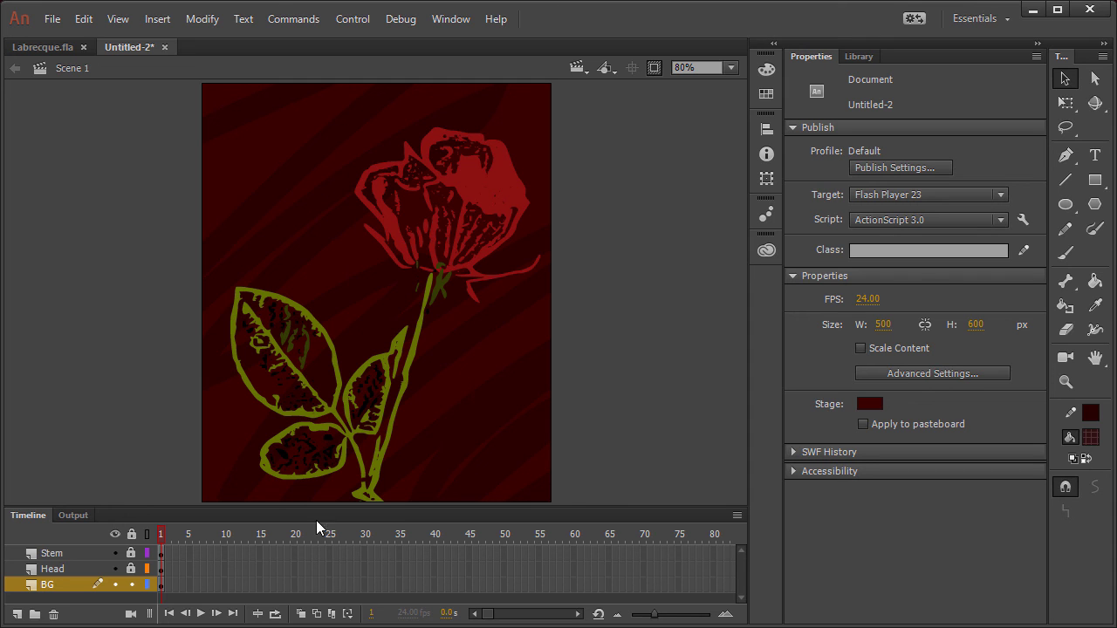
Extend the Stem, Head and BG layers to frame 20, then lock BG and unlock Stem
click(272, 553)
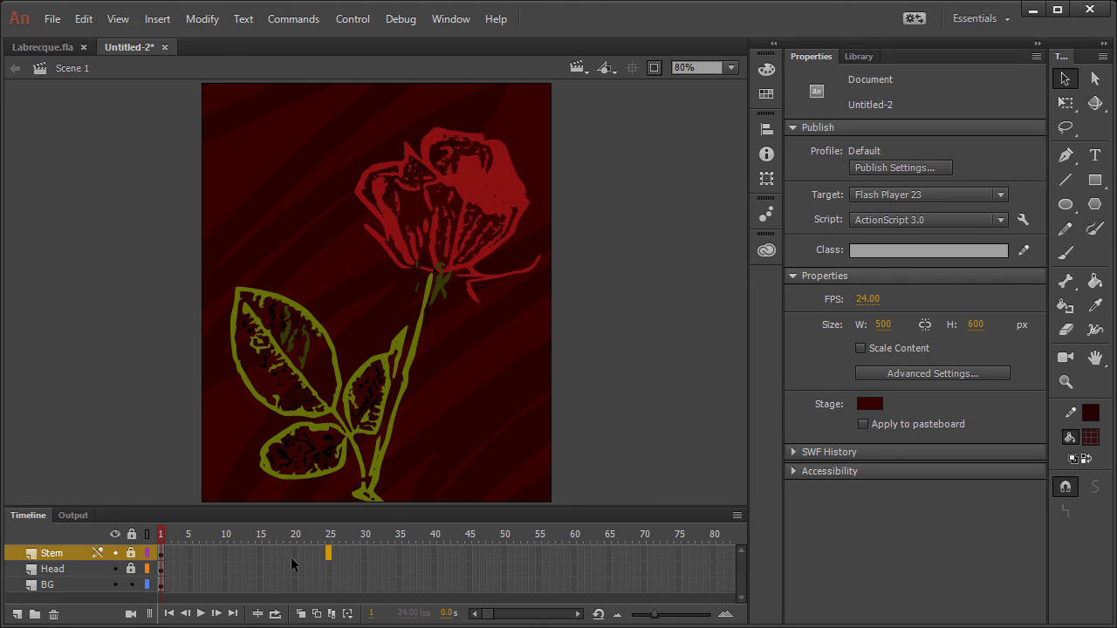
drag(291, 557, 306, 591)
click(317, 567)
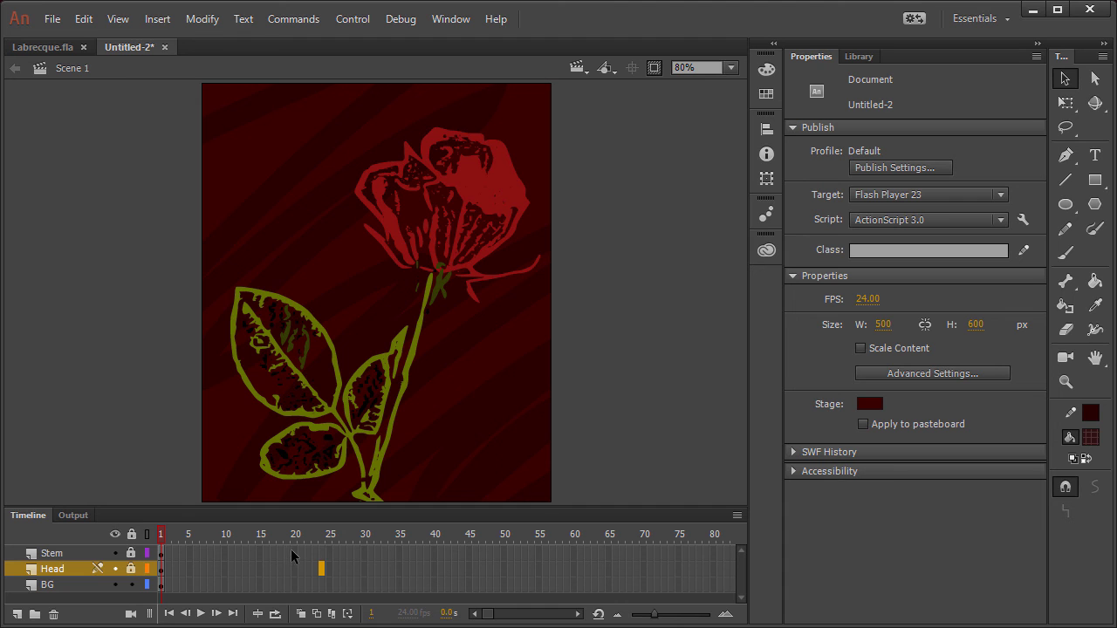
drag(293, 552, 295, 592)
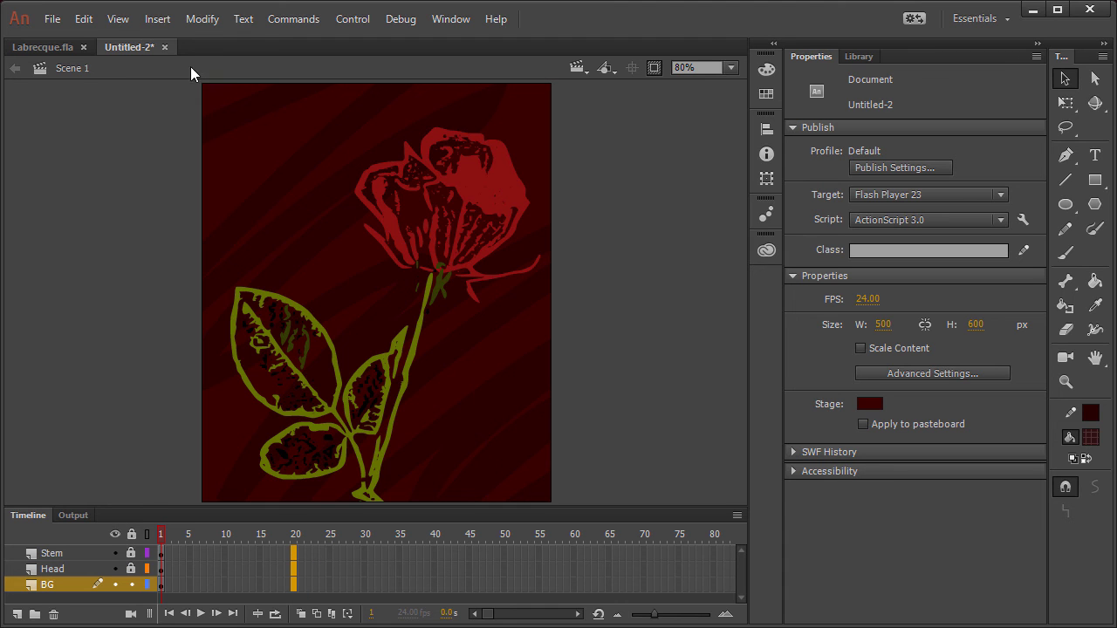
click(159, 19)
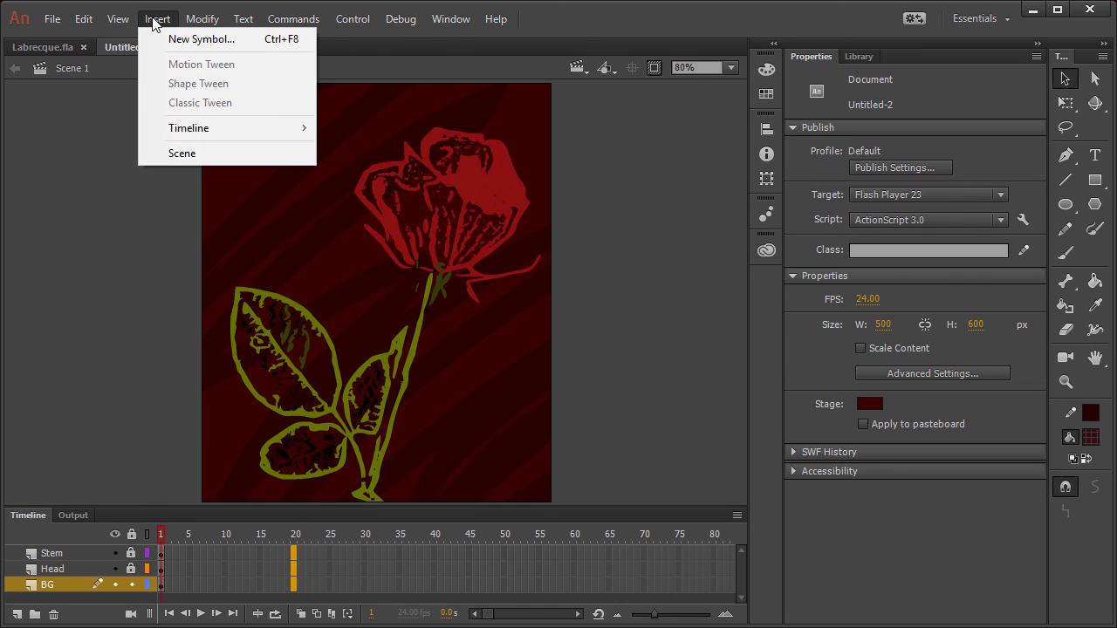
mouse_move(244, 127)
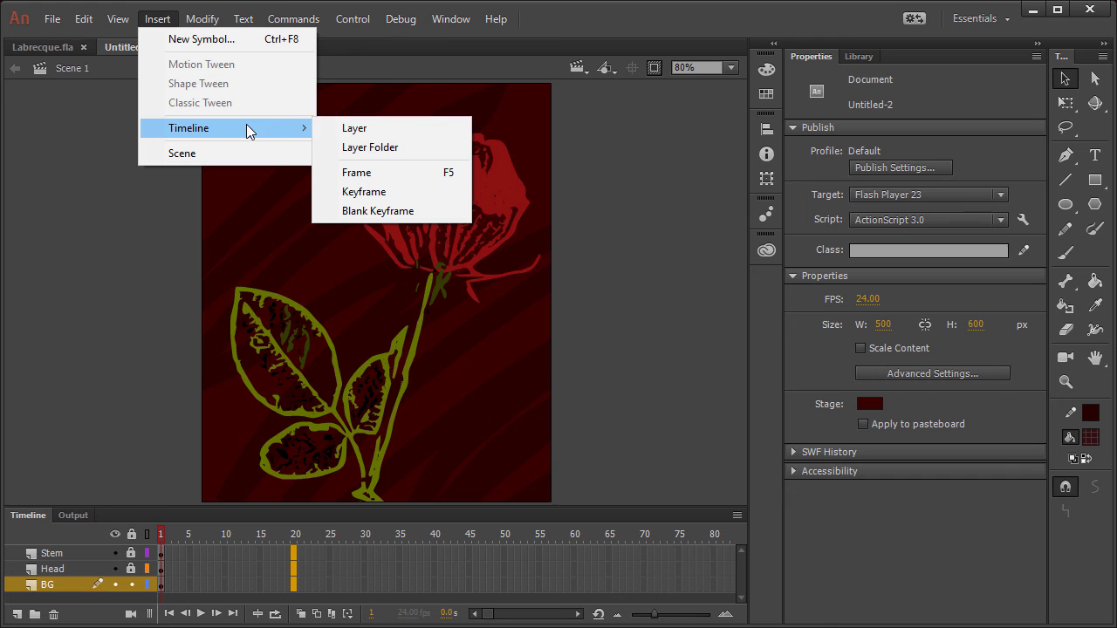
click(404, 179)
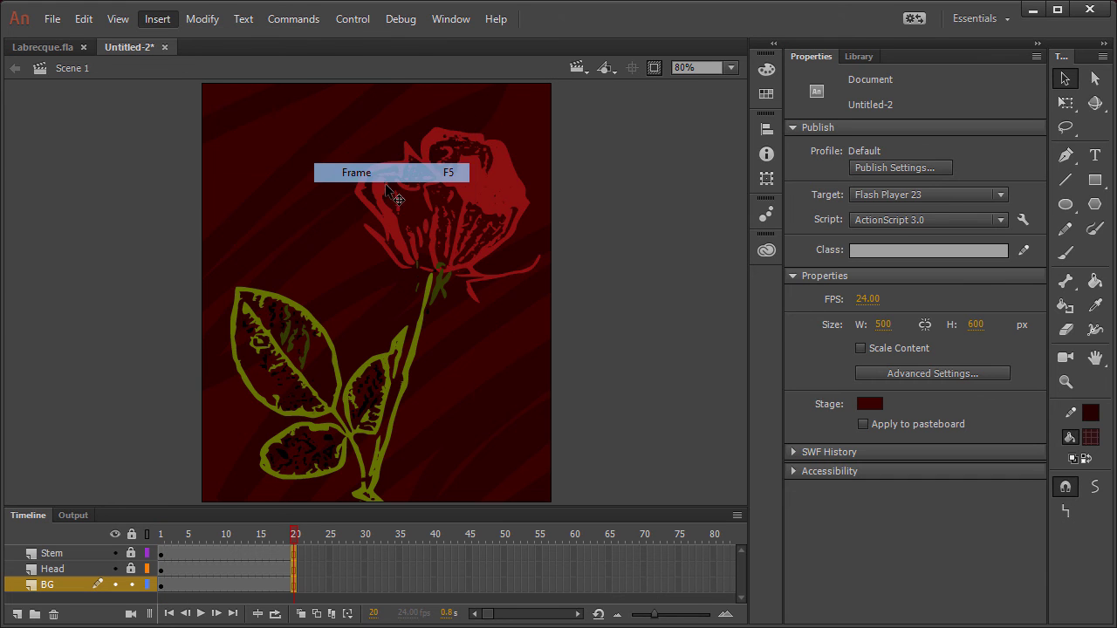
click(131, 585)
click(131, 553)
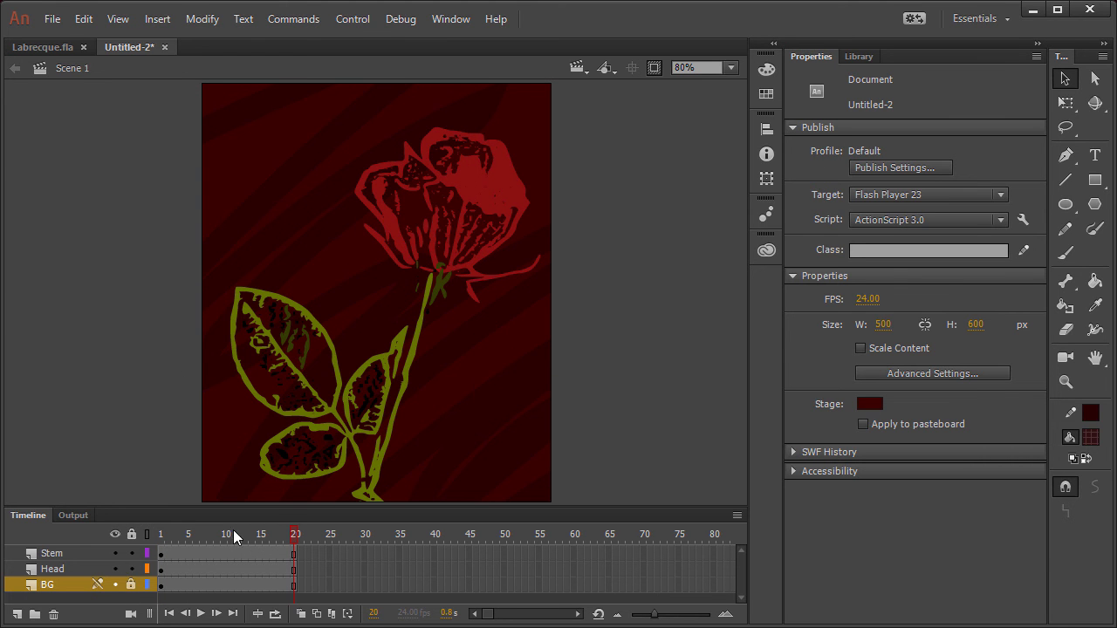
Create motion tweens on Head and Stem, nudging both clips slightly left at frame 20
right_click(223, 562)
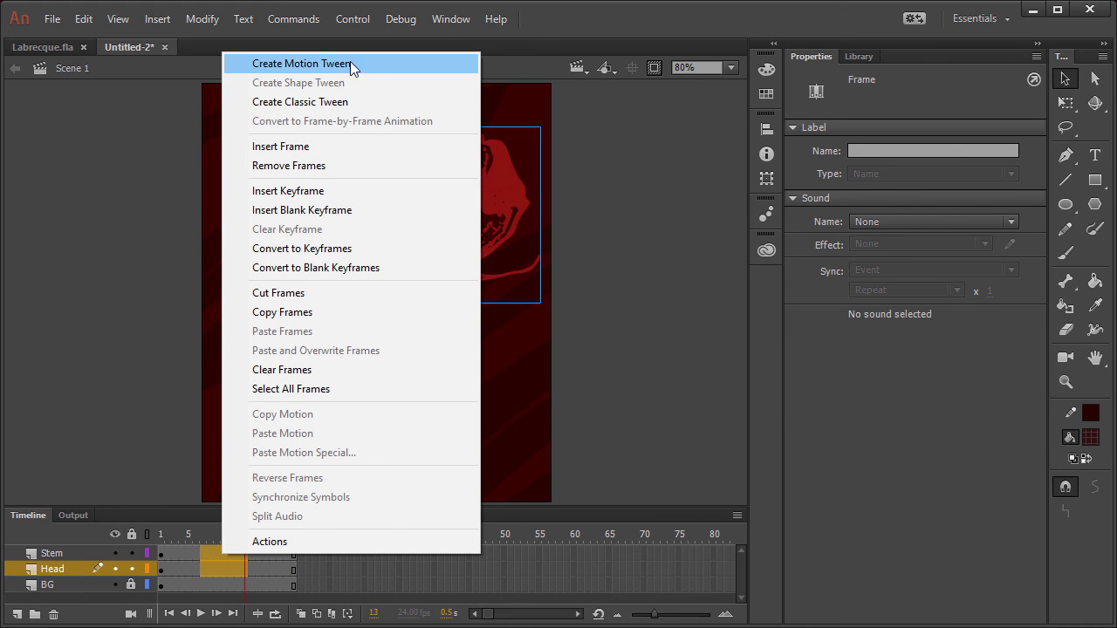
click(363, 63)
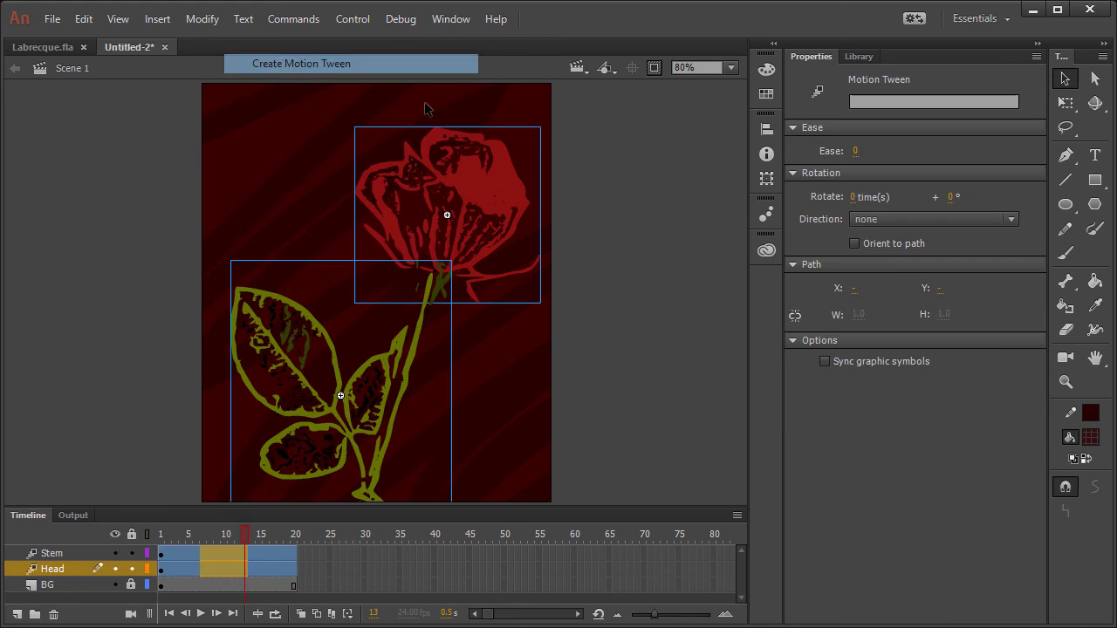
click(212, 534)
click(161, 534)
click(296, 533)
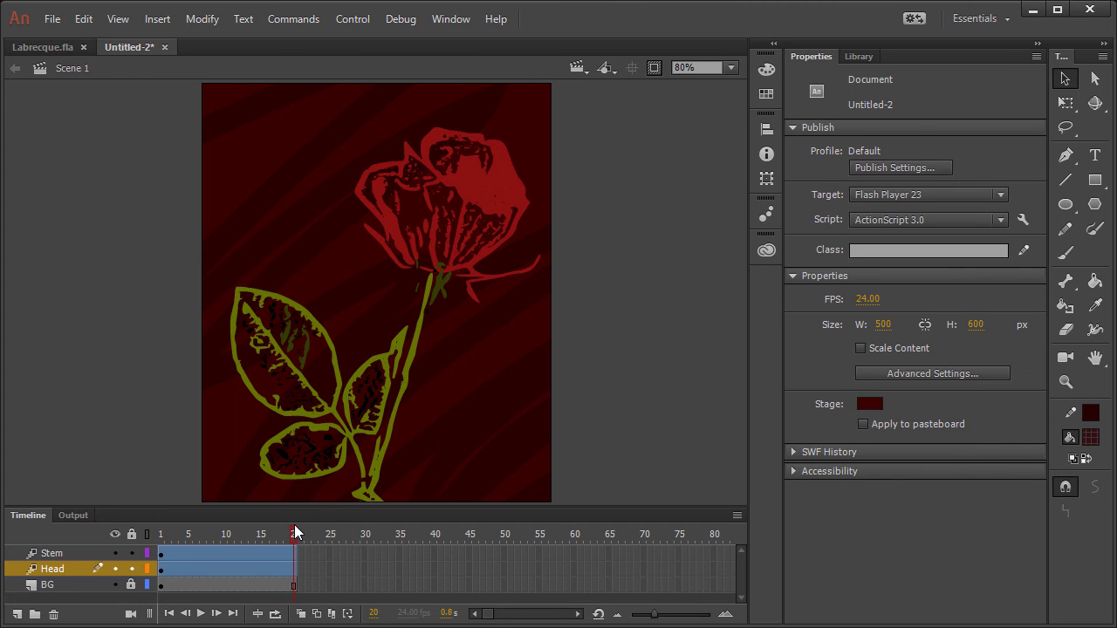
click(502, 201)
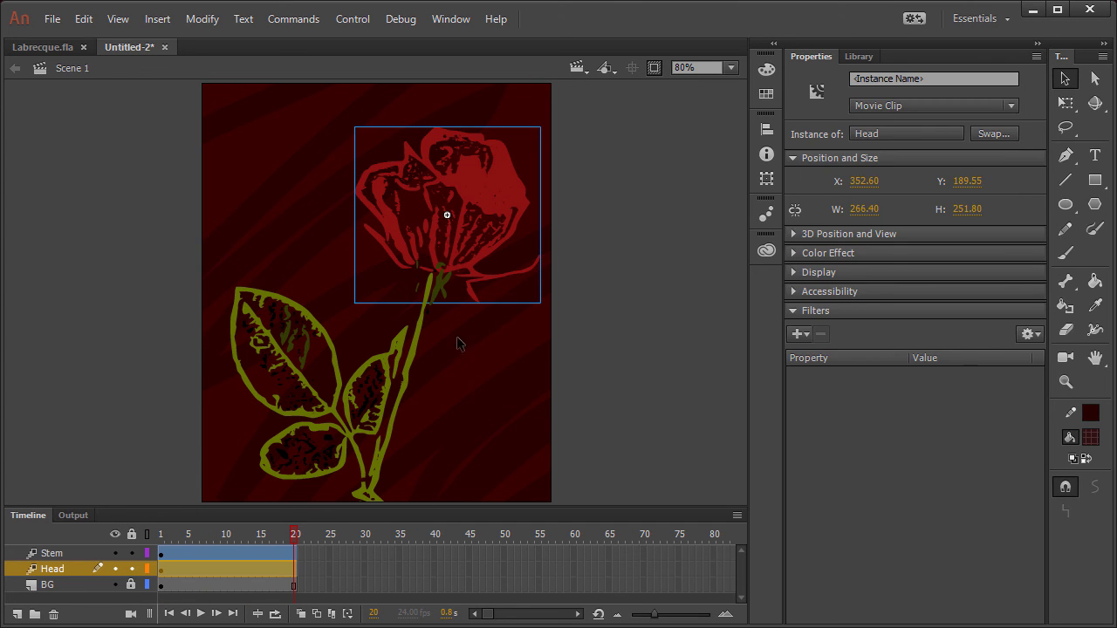
shift+click(413, 356)
key(Left)
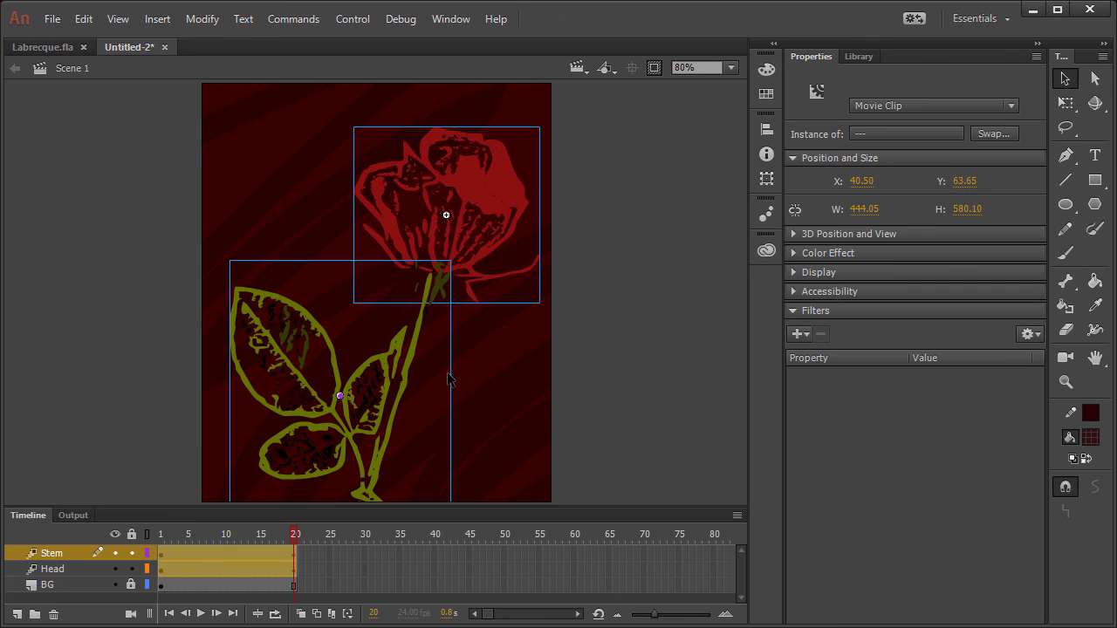
click(673, 341)
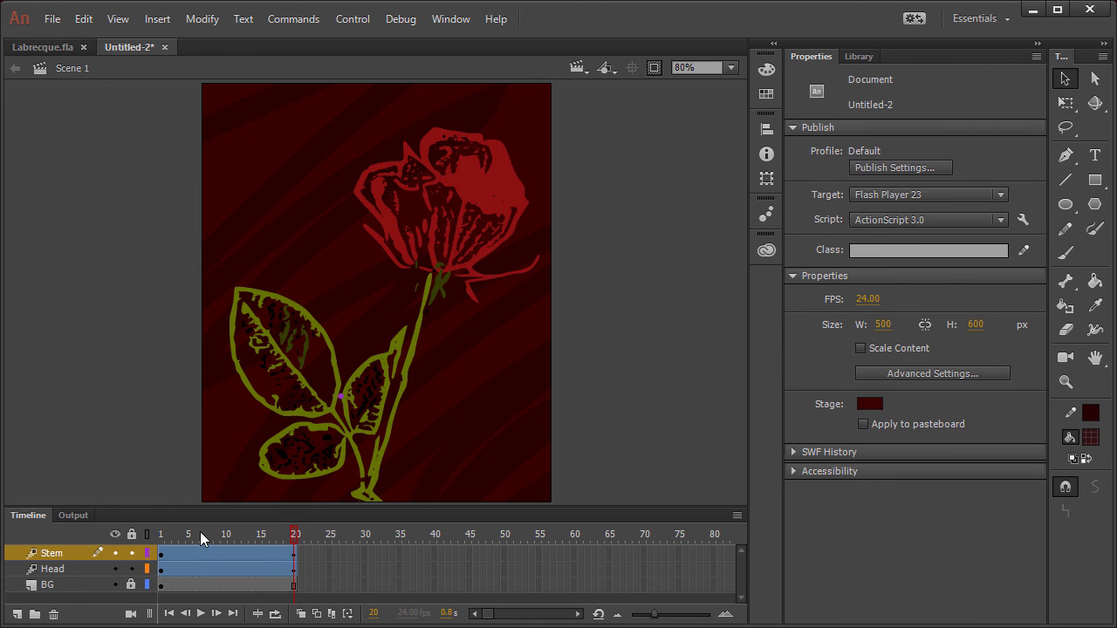
At frame 1, shift the head and stem down and right, mostly off stage
click(160, 534)
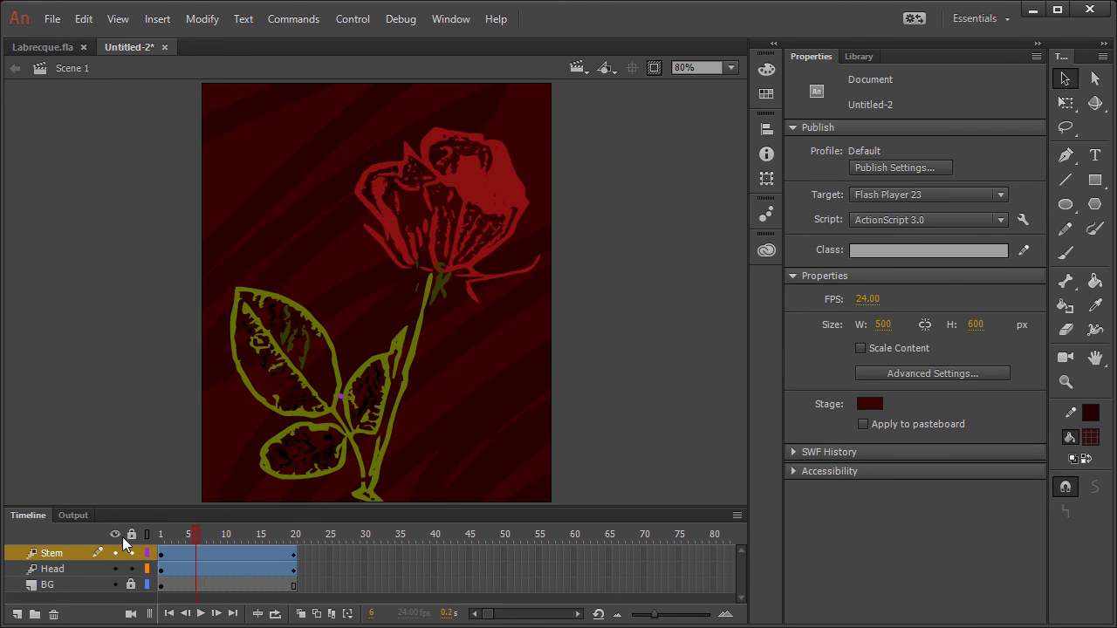
click(488, 211)
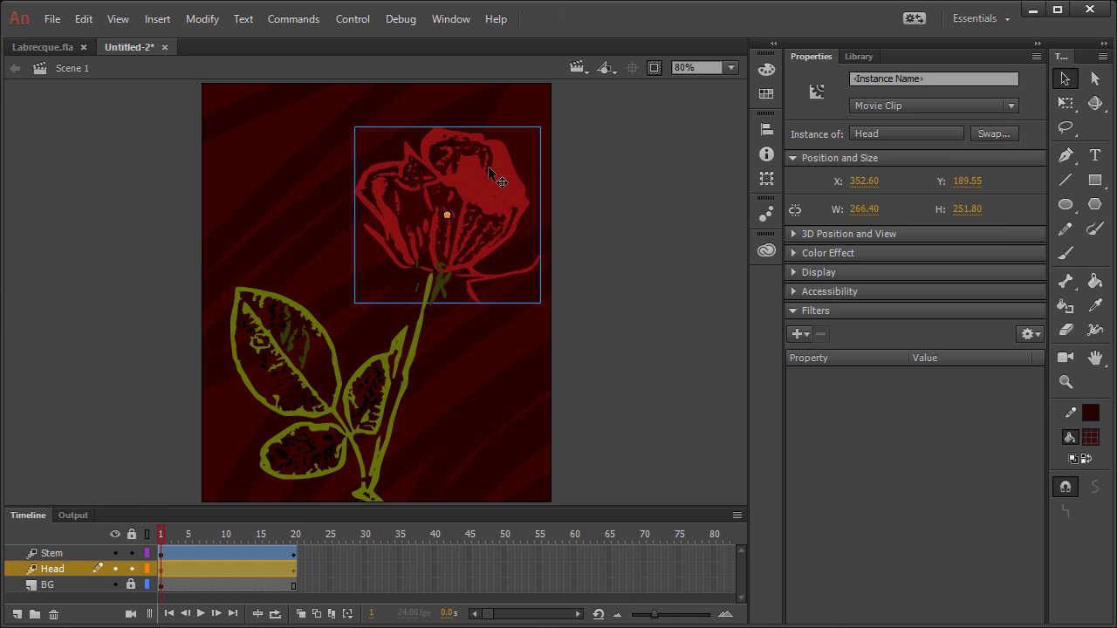
shift+click(418, 331)
key(shift+Down)
key(shift+Down)
key(shift+Down)
key(shift+Down)
key(shift+Down)
key(shift+Down)
key(shift+Down)
key(shift+Down)
key(shift+Down)
key(shift+Down)
key(shift+Down)
key(shift+Down)
key(shift+Down)
key(shift+Down)
key(shift+Down)
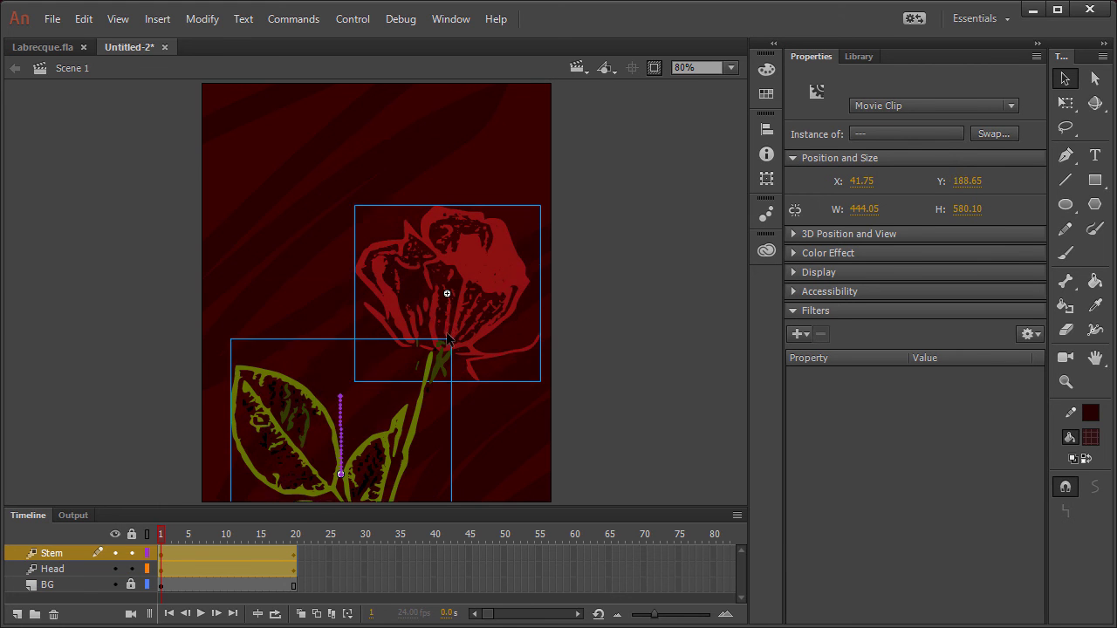
key(shift+Right)
key(shift+Right)
key(shift+Right)
key(shift+Right)
key(shift+Right)
key(shift+Right)
key(shift+Right)
key(shift+Right)
key(shift+Right)
key(shift+Right)
key(shift+Right)
key(shift+Right)
key(shift+Right)
key(shift+Right)
key(shift+Right)
key(shift+Right)
key(shift+Right)
key(shift+Right)
key(shift+Right)
key(shift+Right)
key(shift+Right)
key(shift+Right)
key(shift+Right)
key(shift+Right)
key(shift+Right)
key(shift+Right)
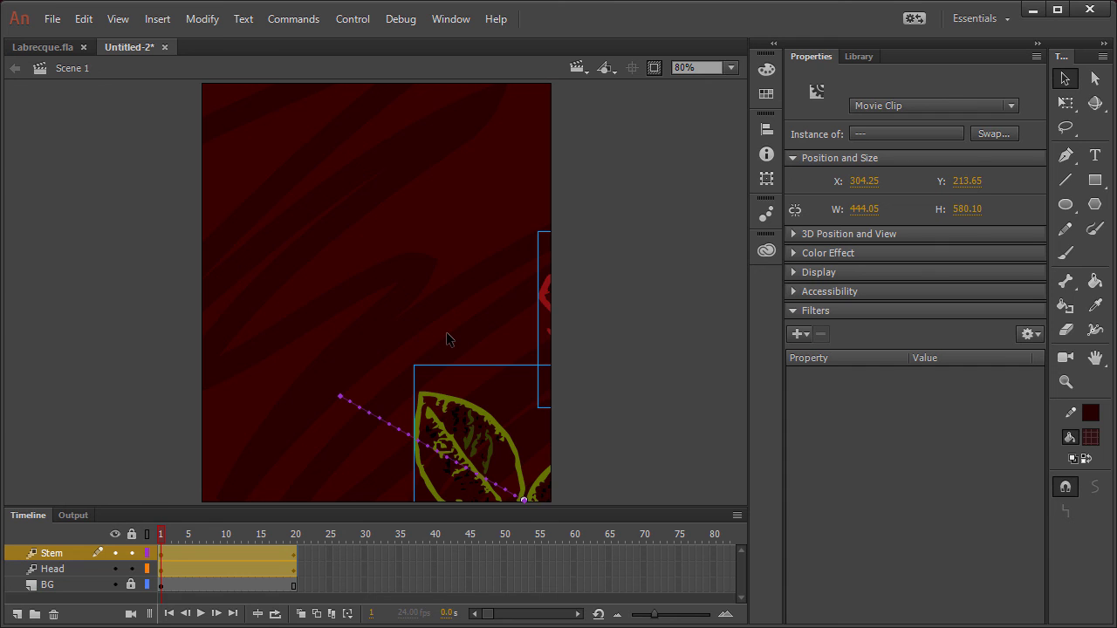
key(shift+Right)
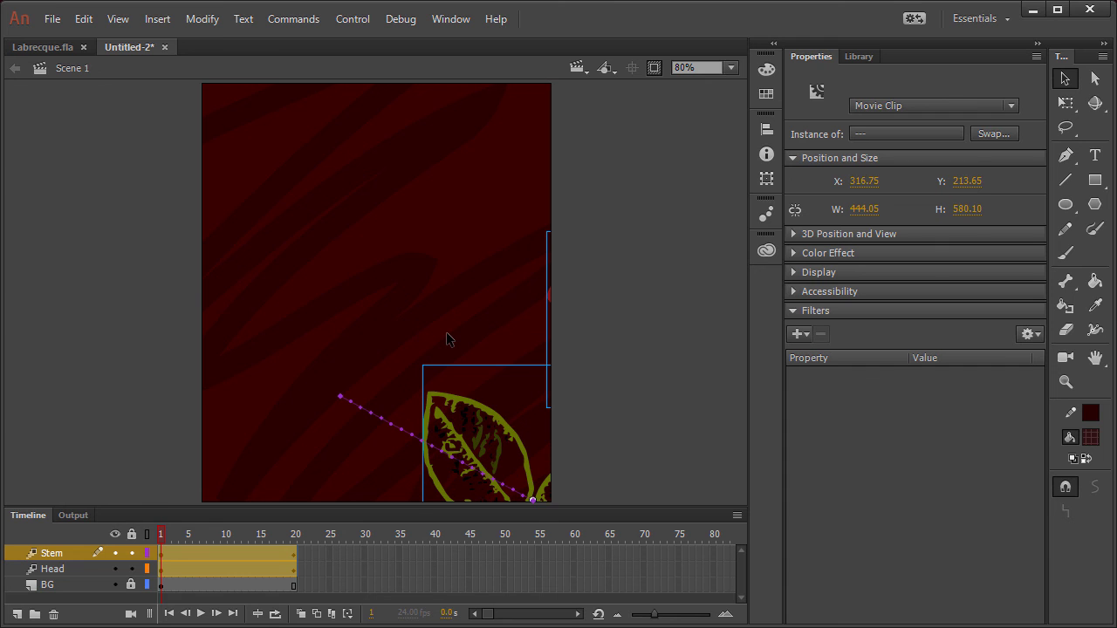
Rotate the stem at frame 1, bend its motion path into a curve, and play back
click(654, 68)
click(1065, 102)
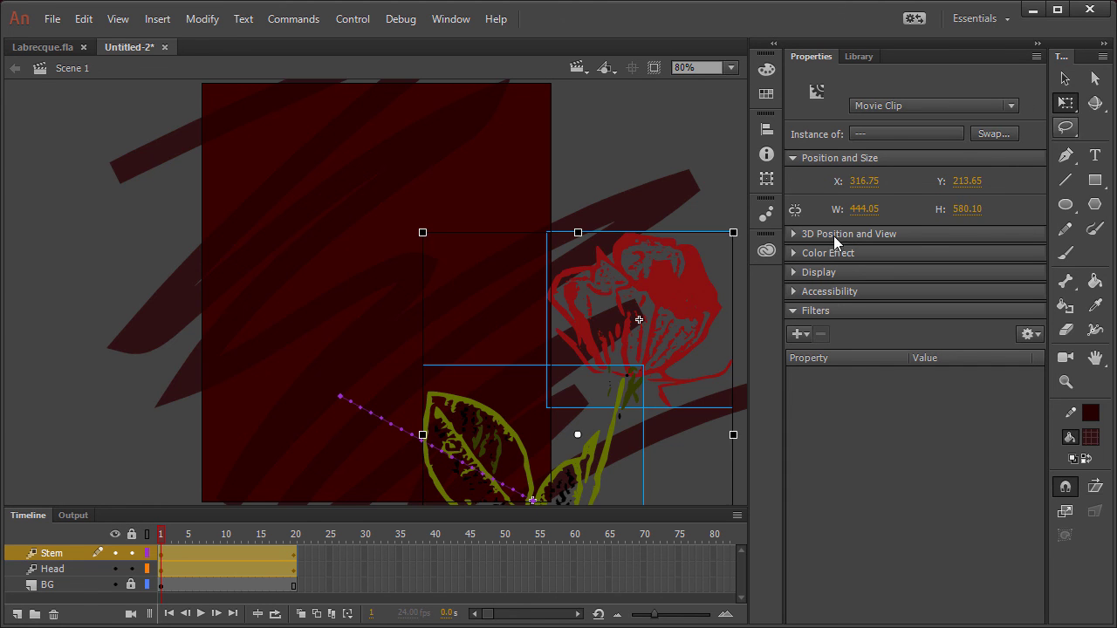
drag(422, 229, 511, 232)
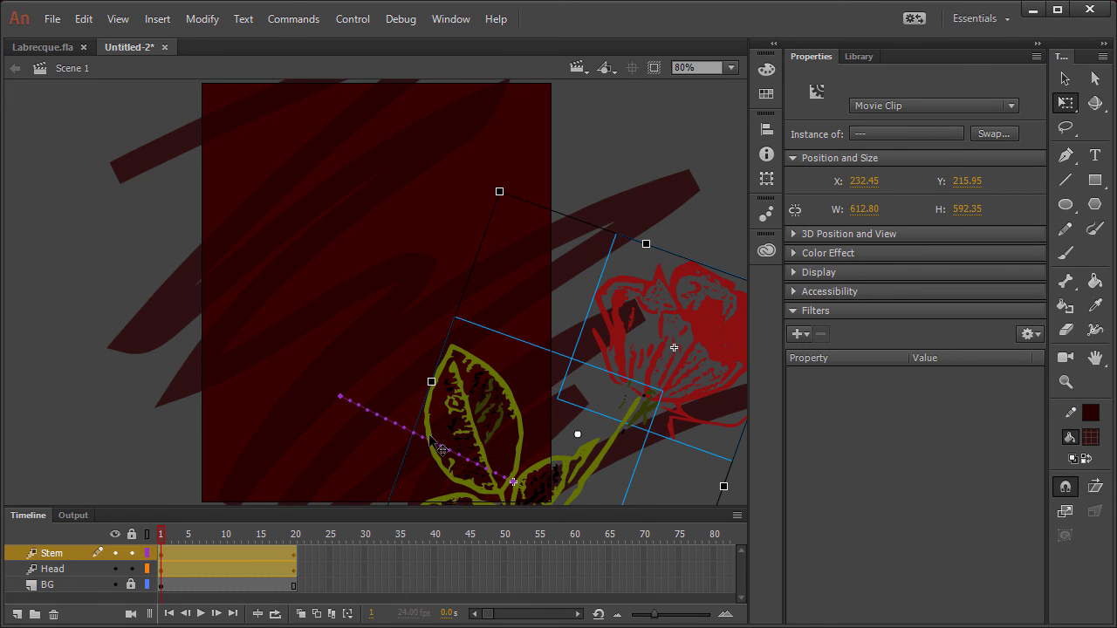
click(1061, 79)
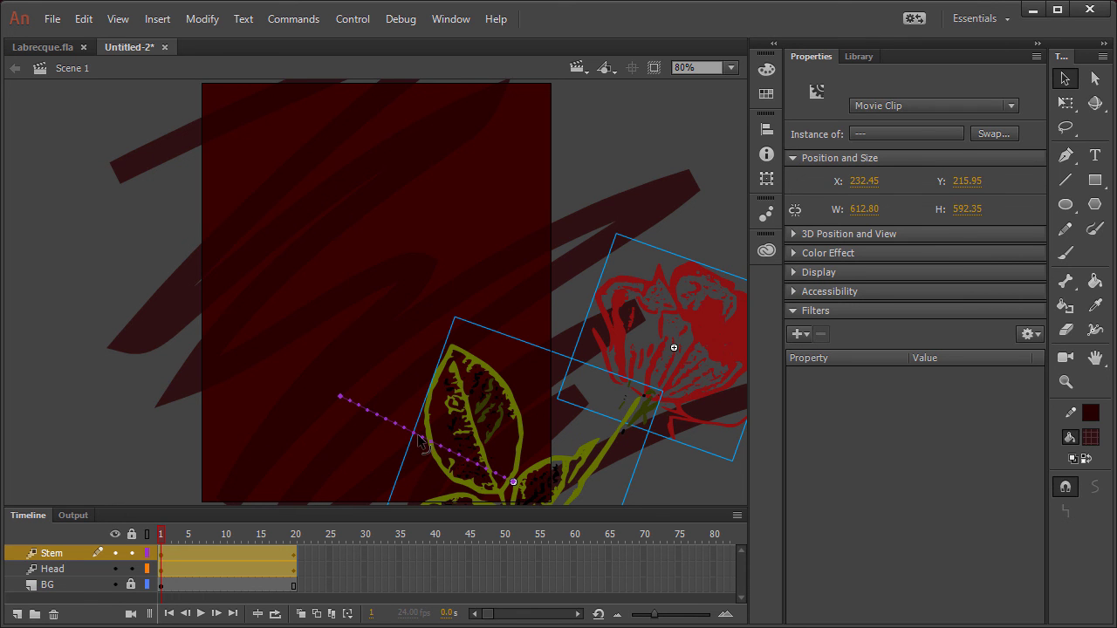
drag(419, 441, 433, 426)
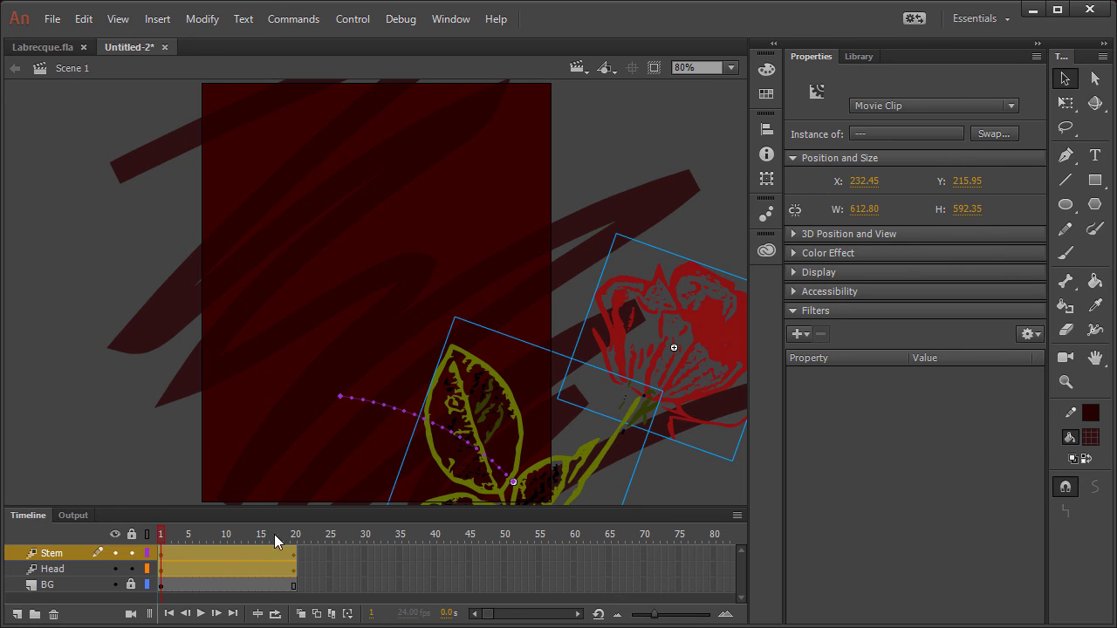
key(Return)
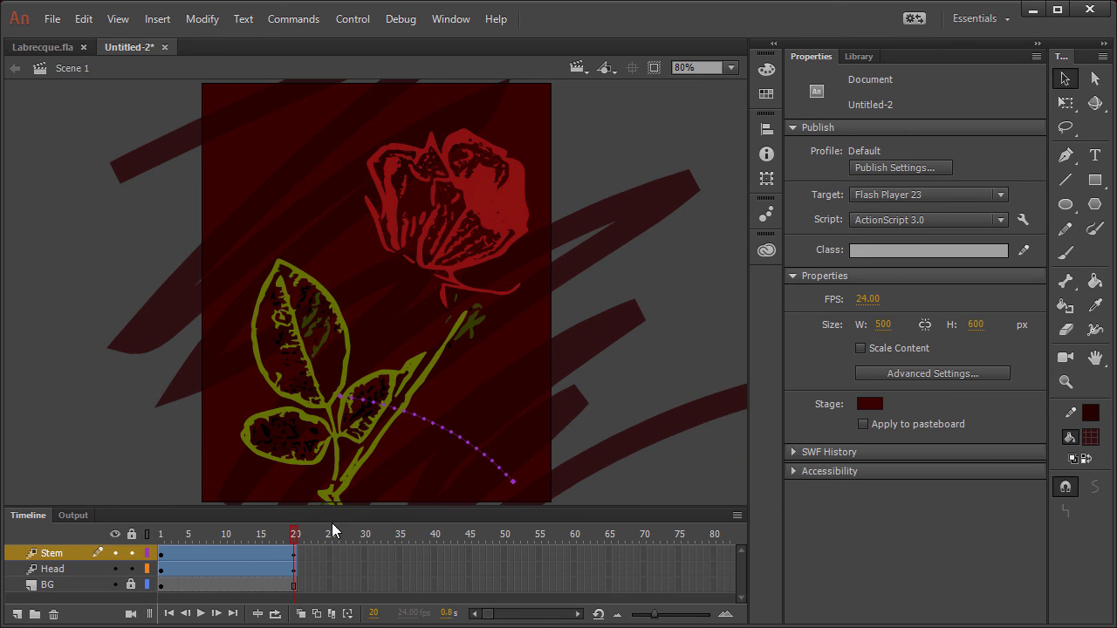
key(Return)
Rotate the stem counter-clockwise at frame 20, tilt the rose head, and shift the head's path
click(426, 356)
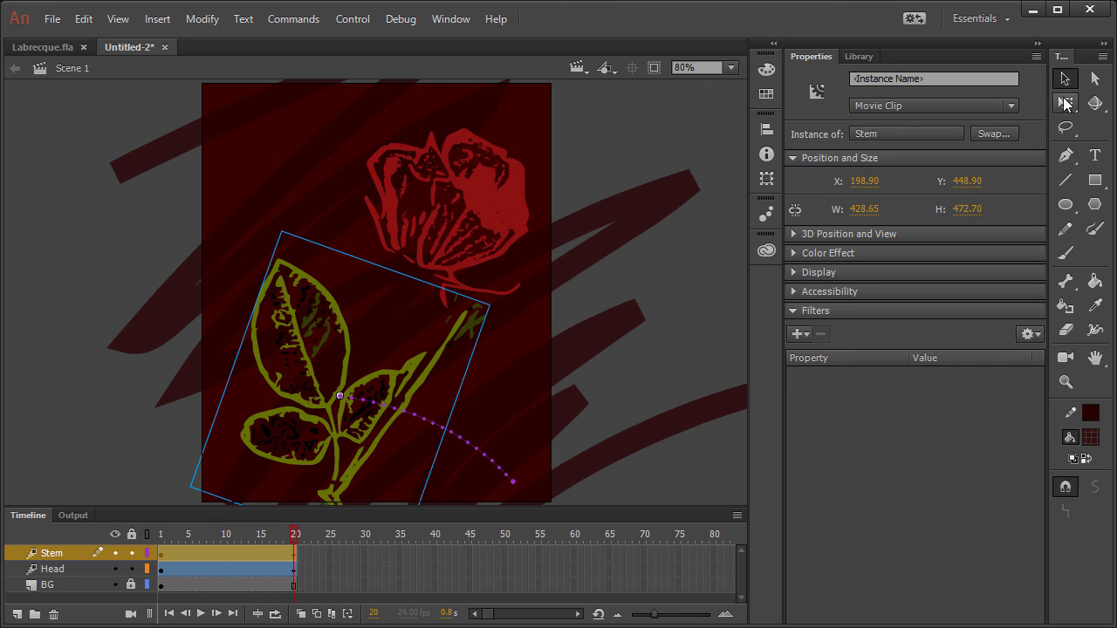
click(1065, 102)
drag(279, 226, 207, 246)
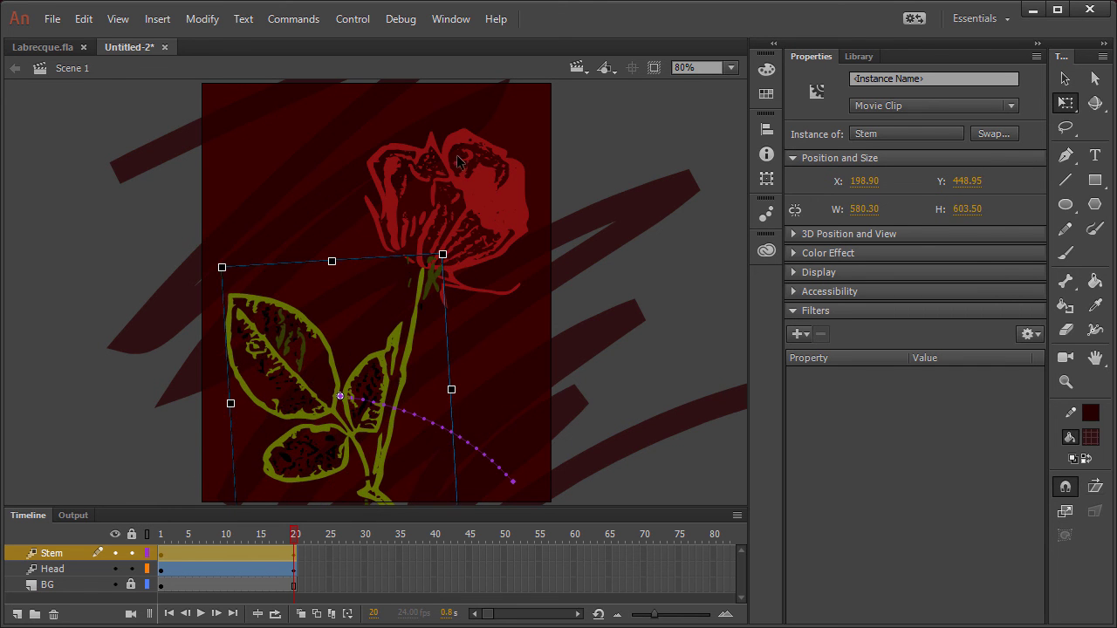
click(463, 161)
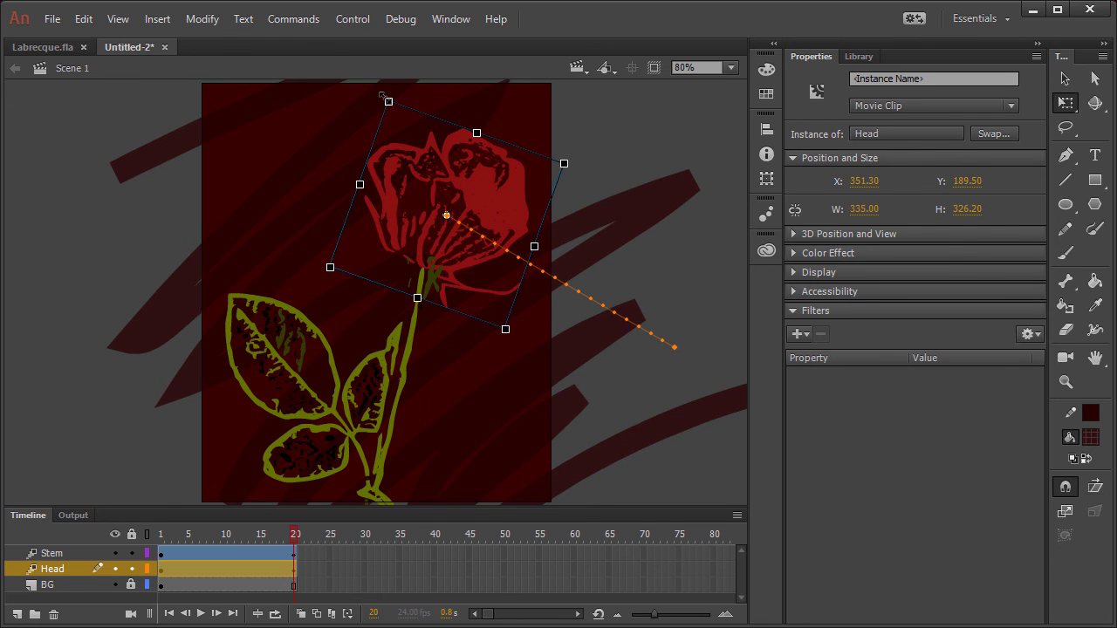
mouse_move(388, 102)
mouse_down()
mouse_move(391, 93)
mouse_move(372, 103)
mouse_up()
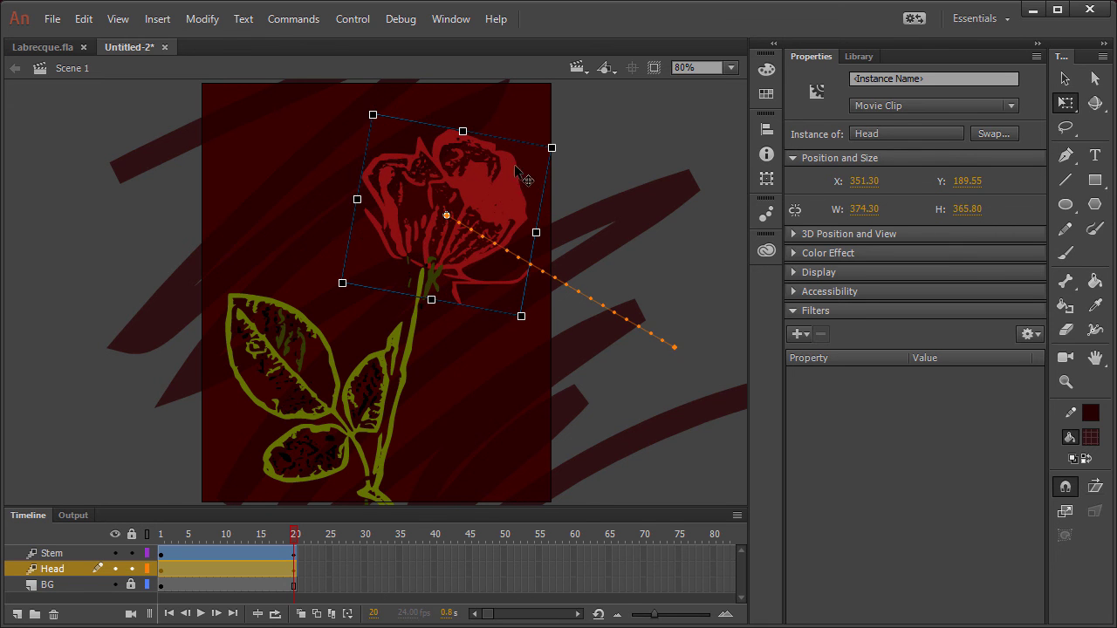
click(544, 268)
drag(544, 267, 535, 275)
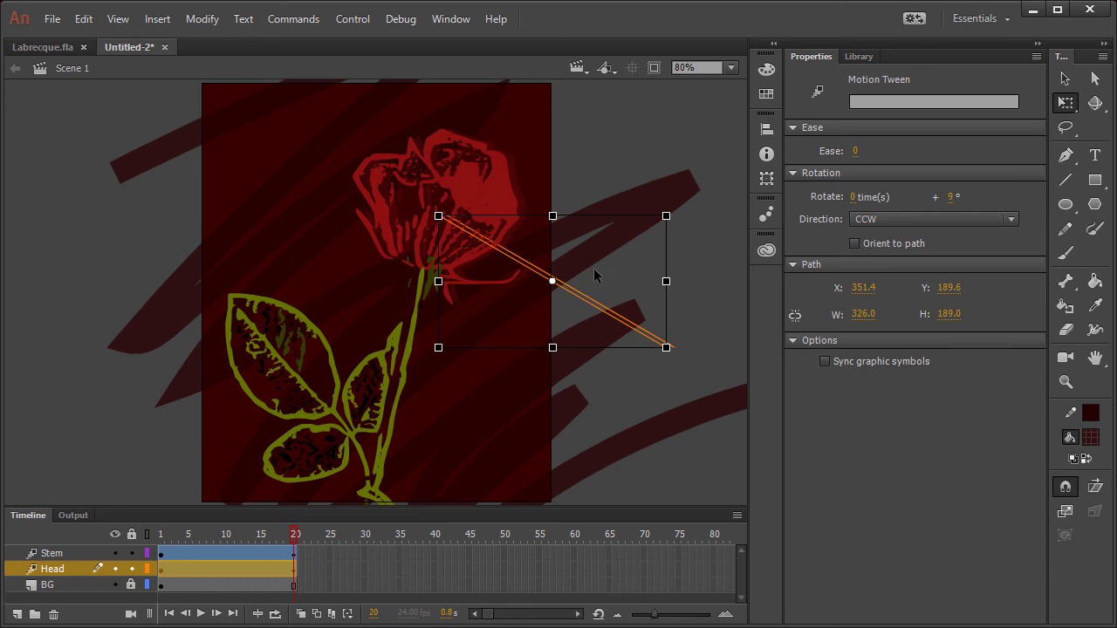
drag(295, 534, 543, 511)
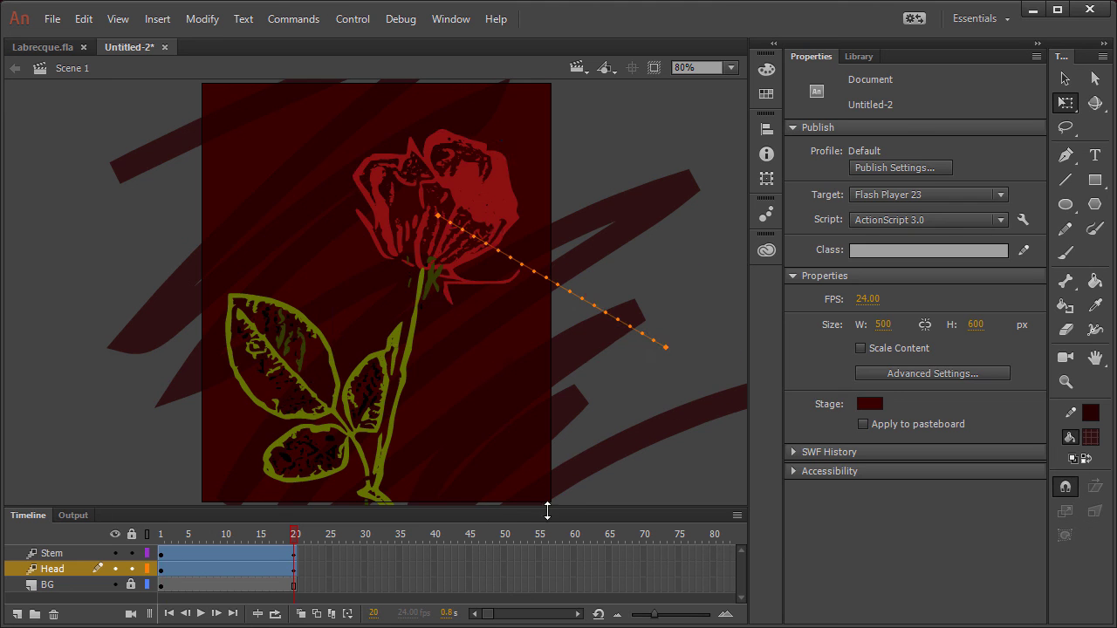
click(262, 569)
click(84, 272)
key(ctrl+Return)
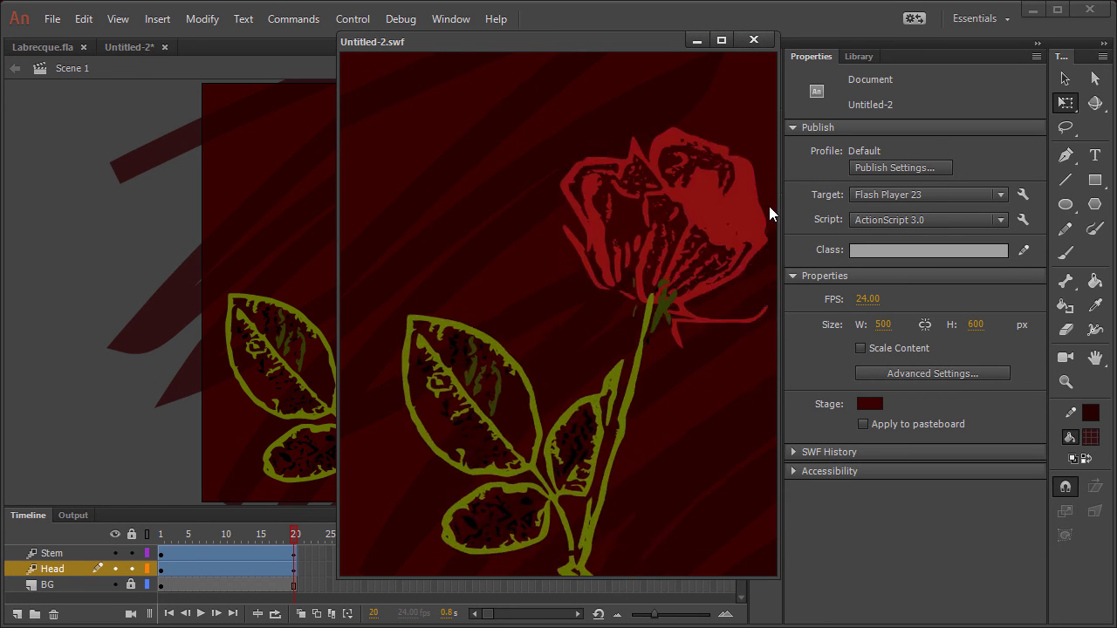
click(752, 40)
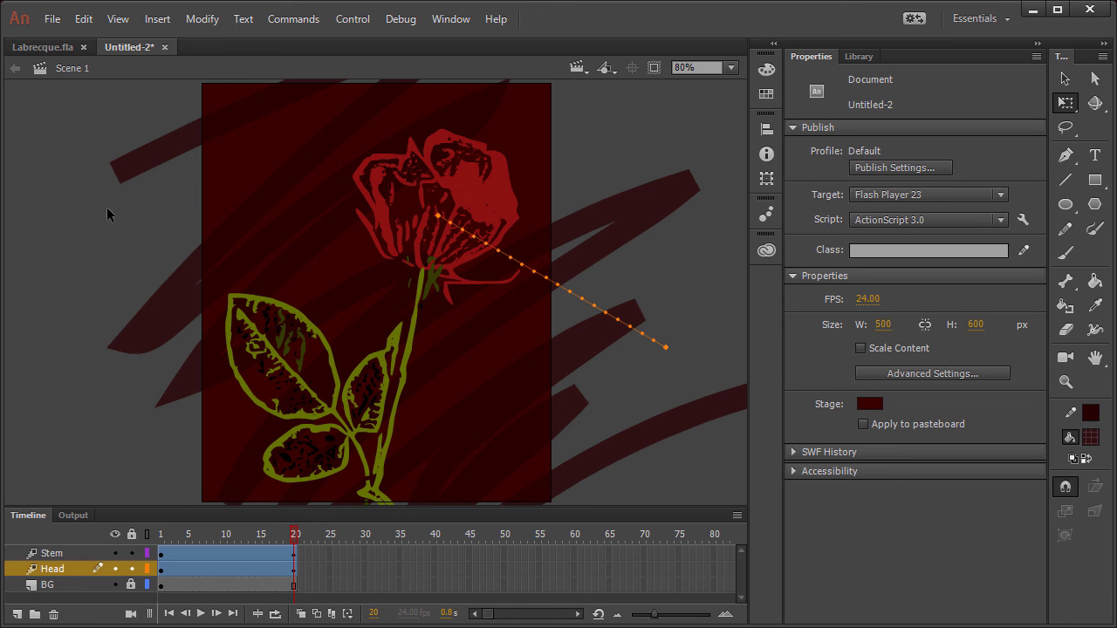
click(53, 18)
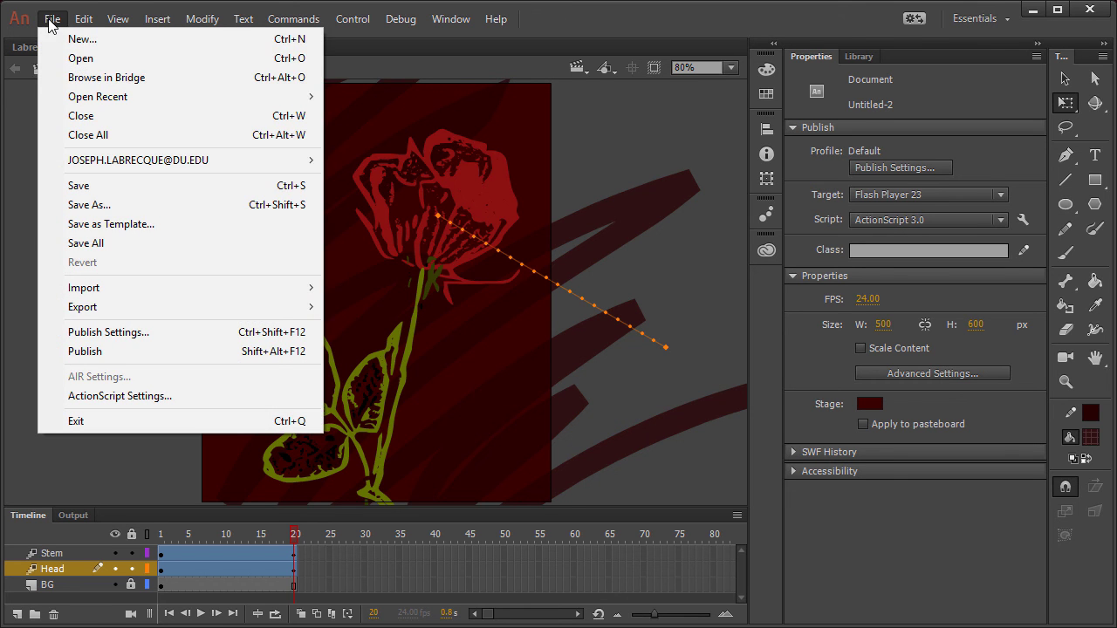
mouse_move(205, 310)
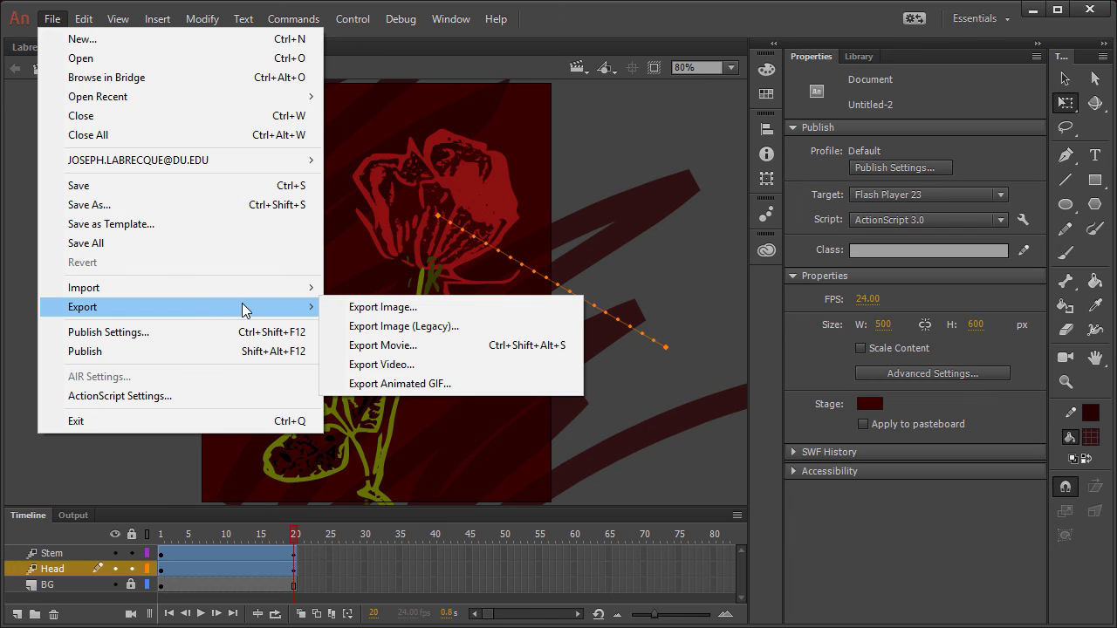
click(442, 390)
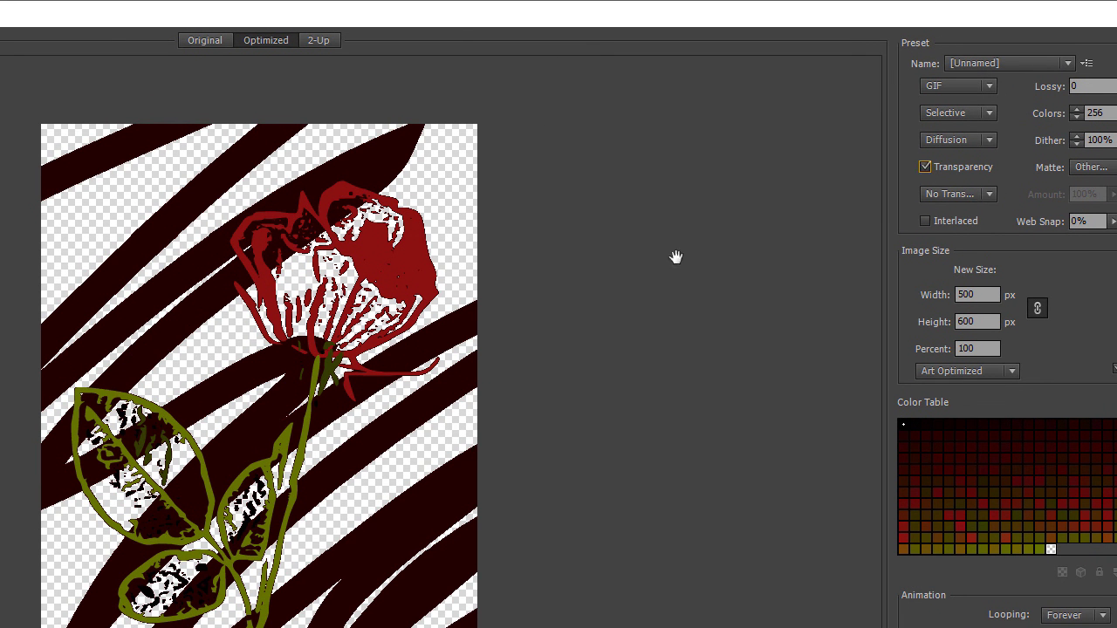
click(926, 168)
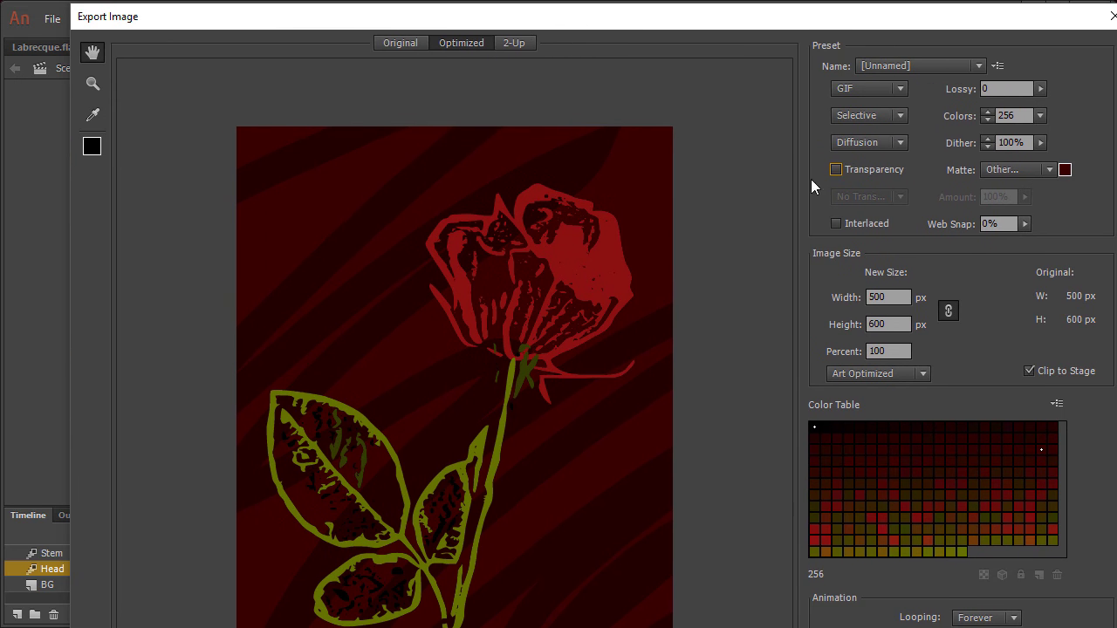
click(826, 301)
text(120)
click(892, 323)
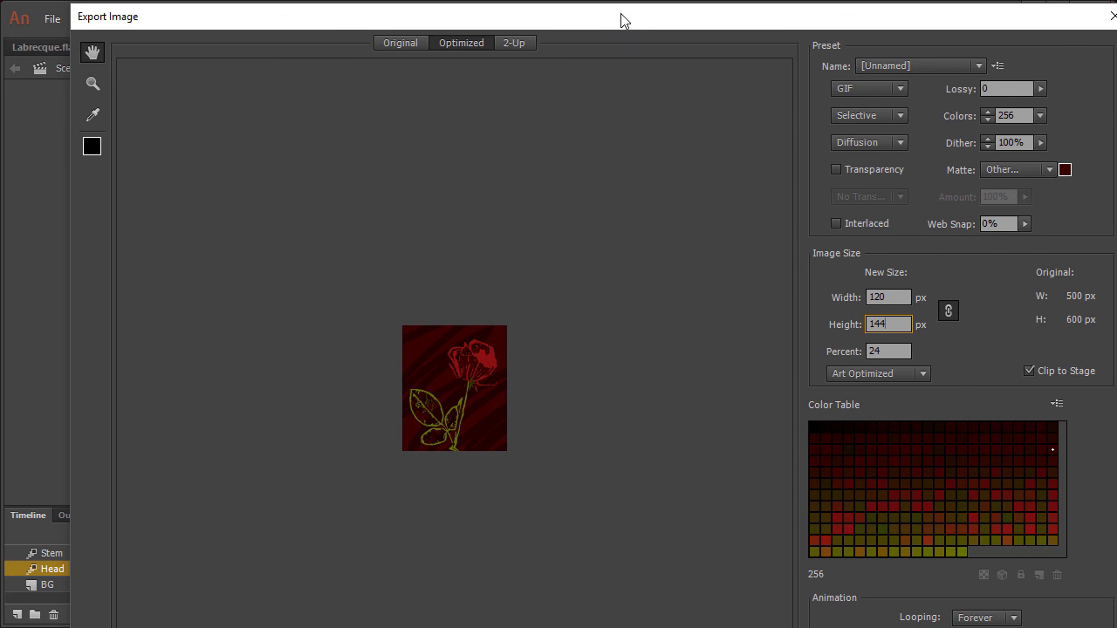
mouse_move(608, 28)
mouse_down()
mouse_move(554, 15)
mouse_move(588, 26)
mouse_up()
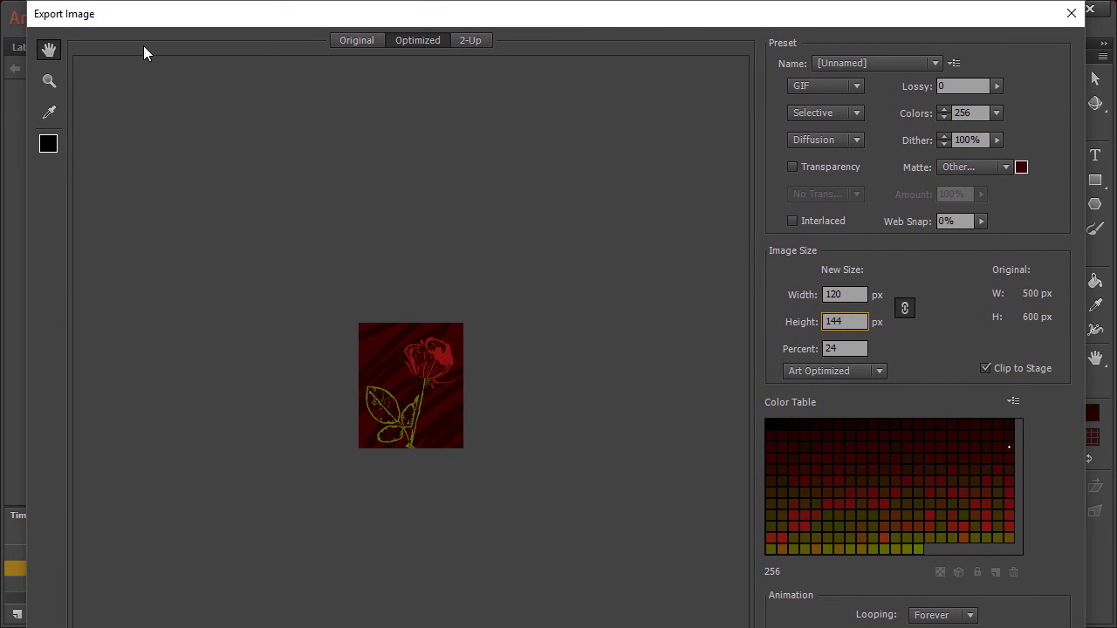
drag(754, 23, 721, 28)
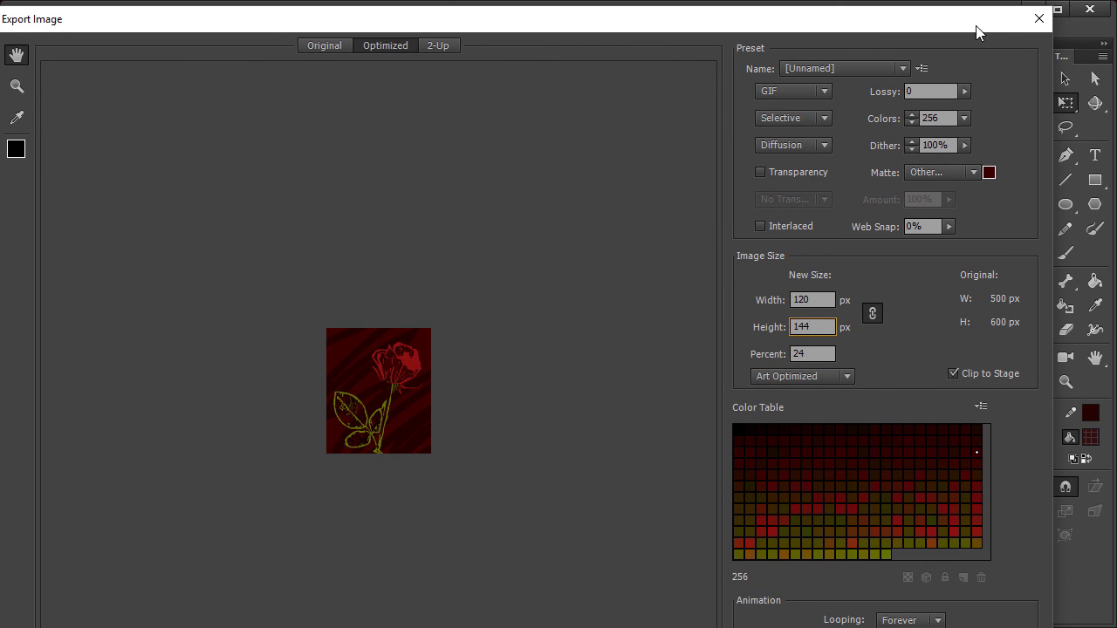
click(1039, 18)
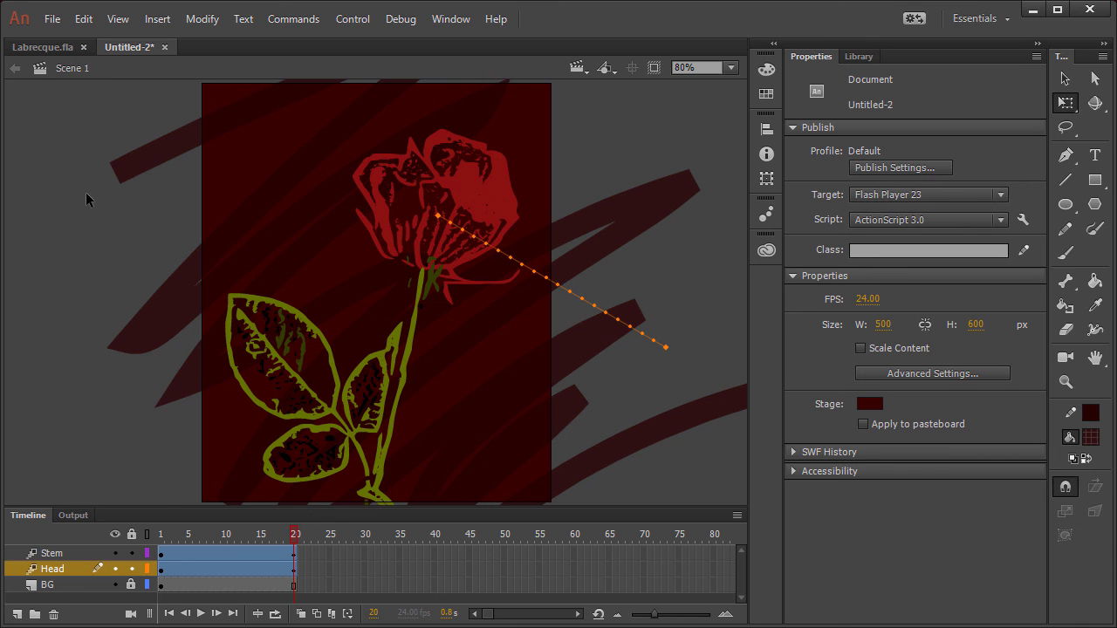
click(54, 20)
mouse_move(285, 312)
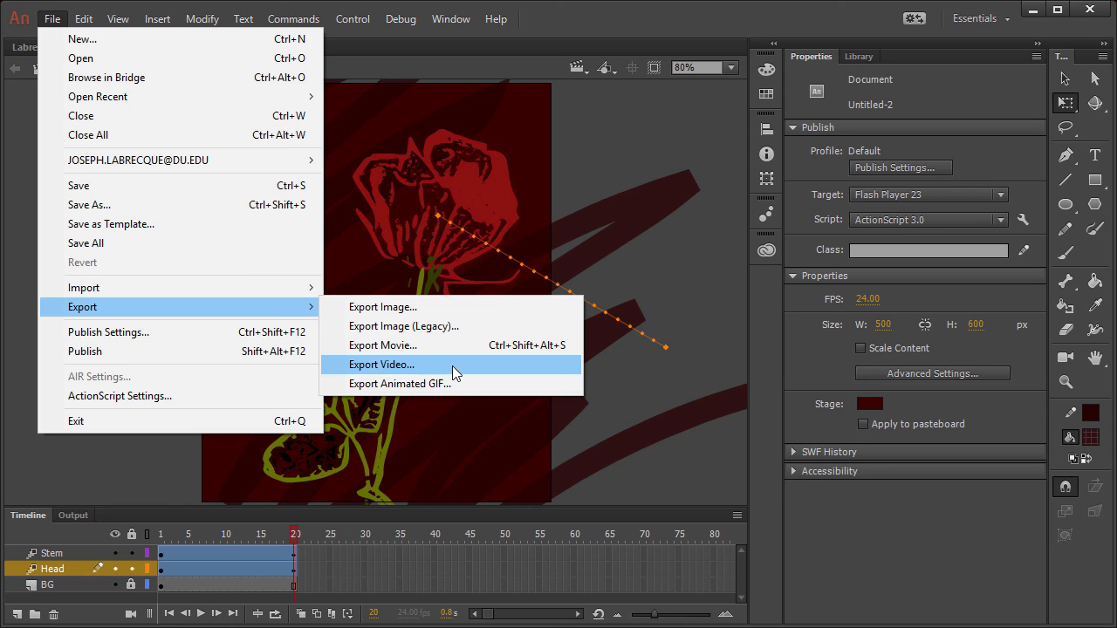
click(601, 125)
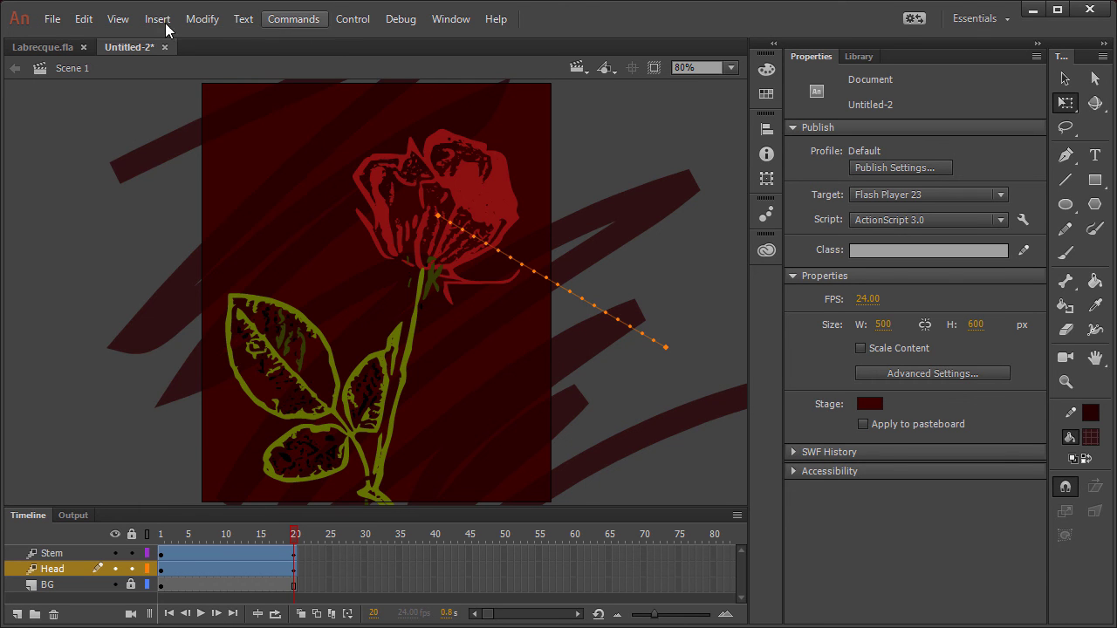
click(292, 21)
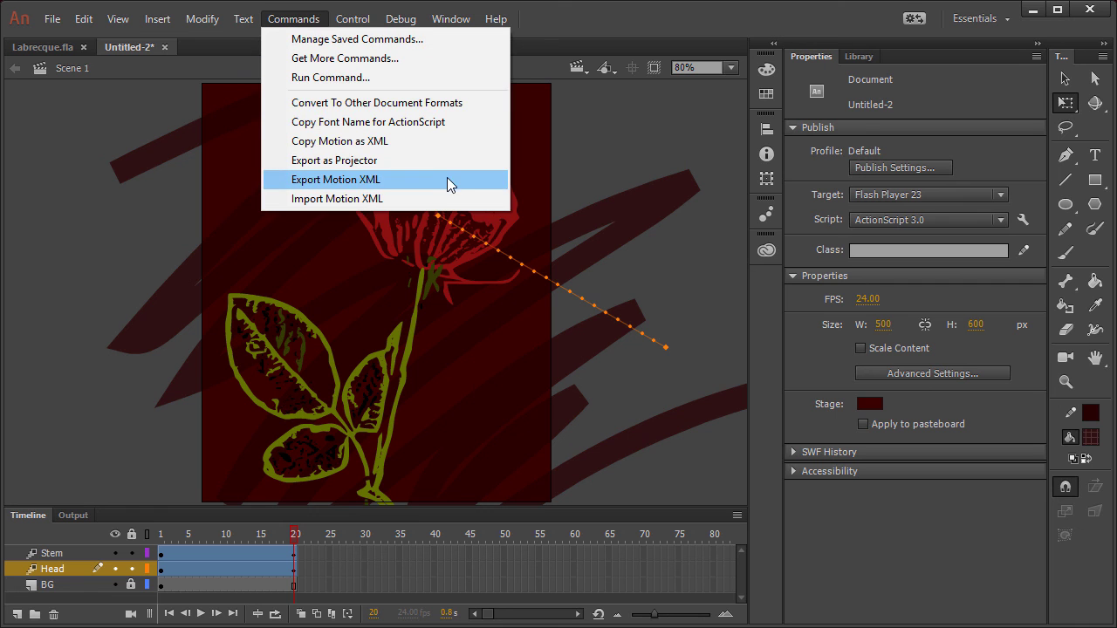
click(446, 103)
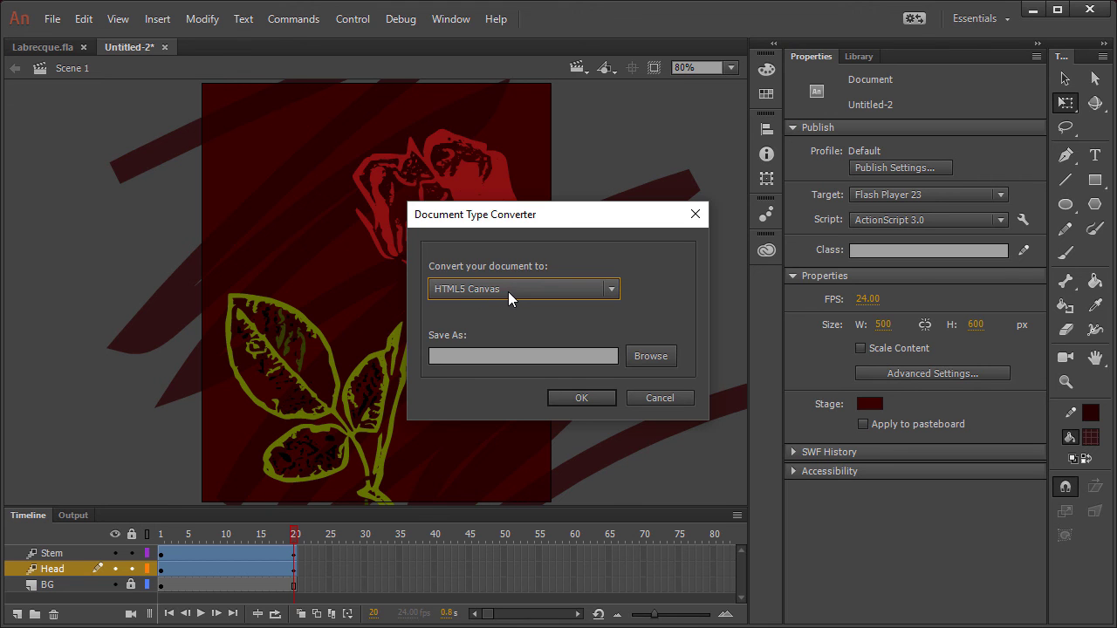
click(508, 293)
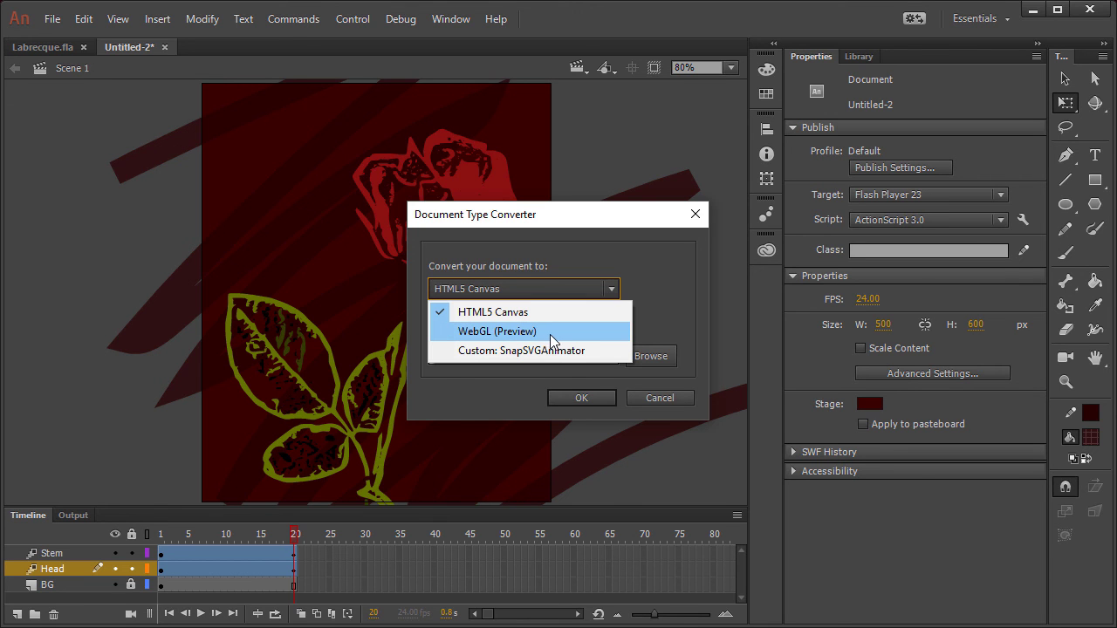
click(661, 279)
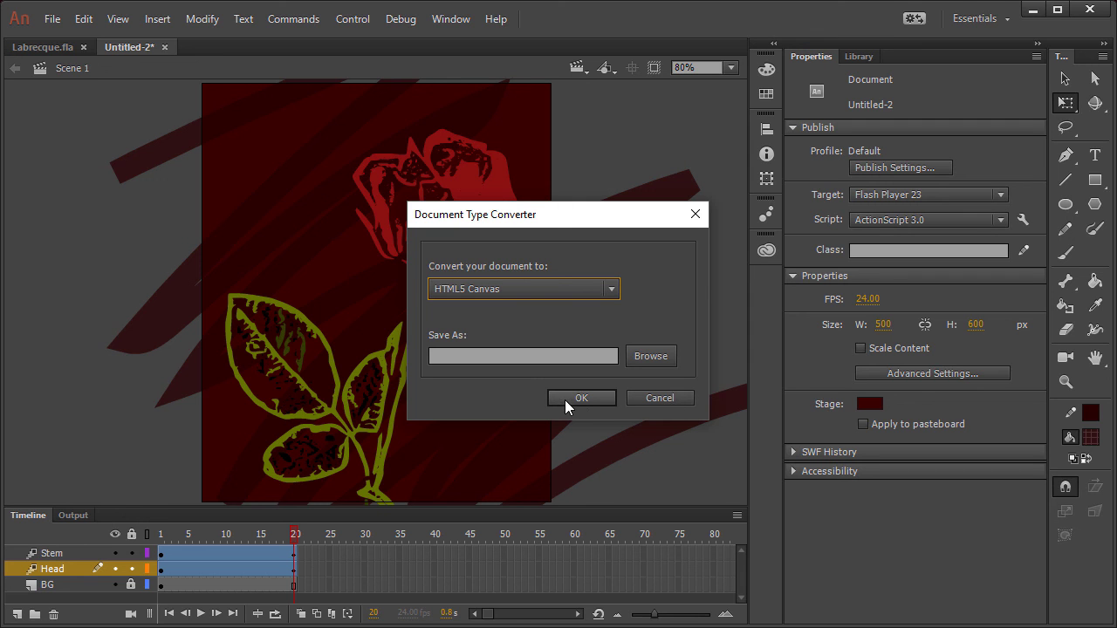
click(655, 397)
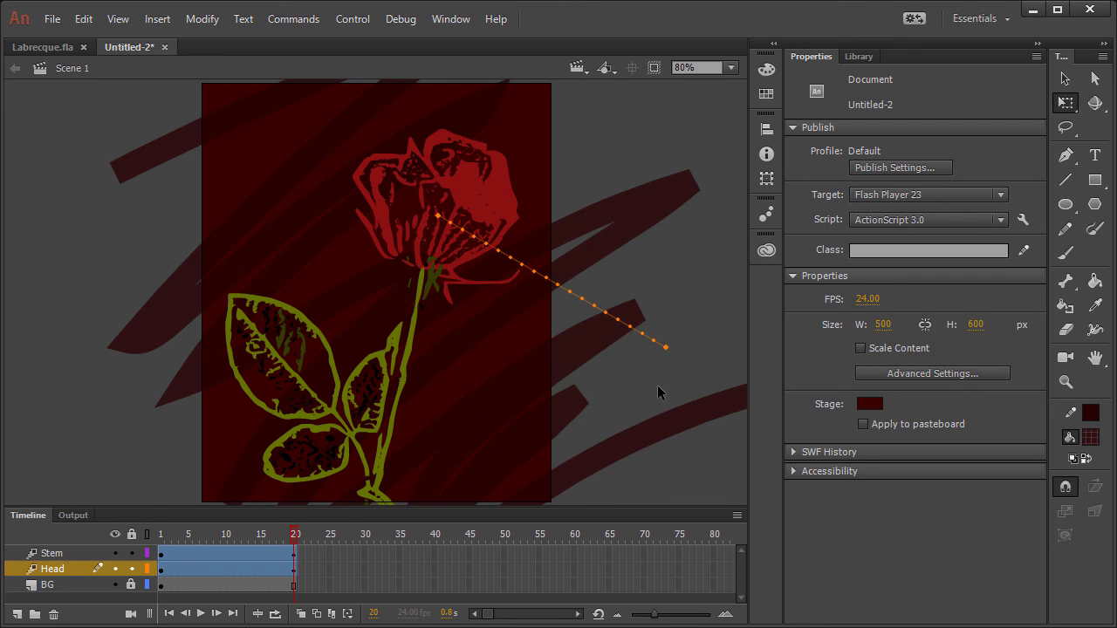